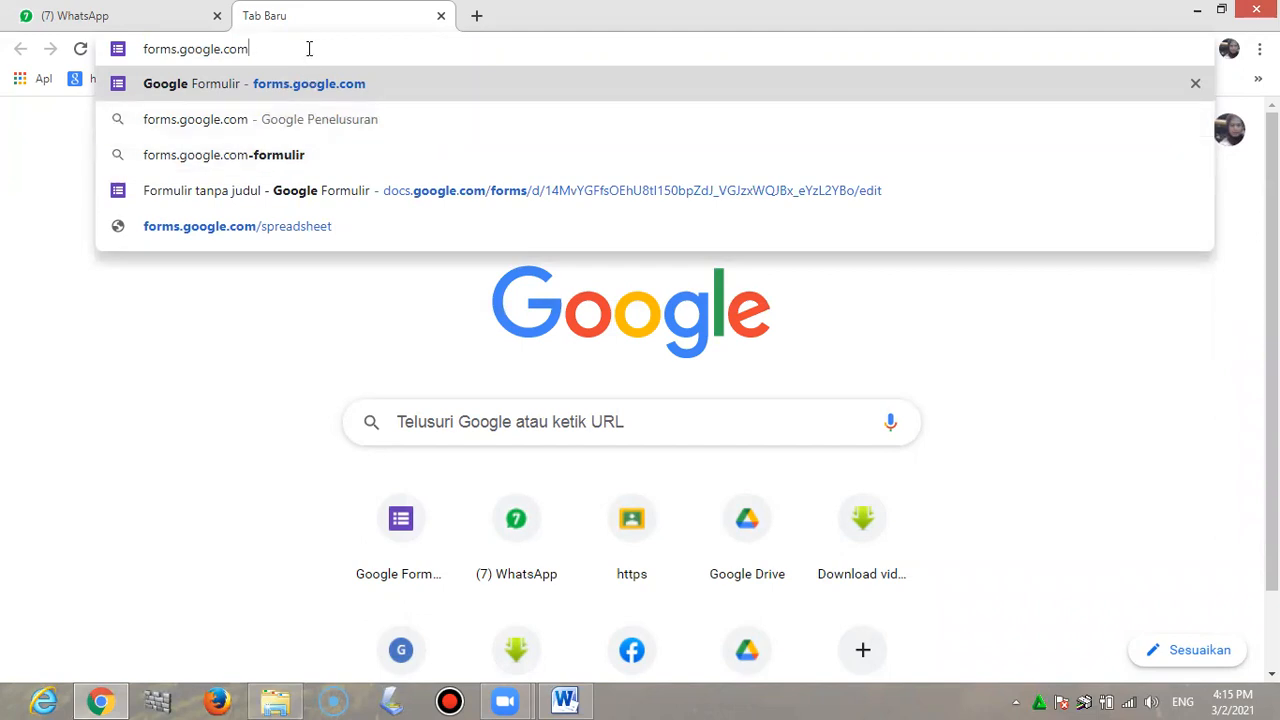
Load forms.google.com from the Chrome address bar
key("Return")
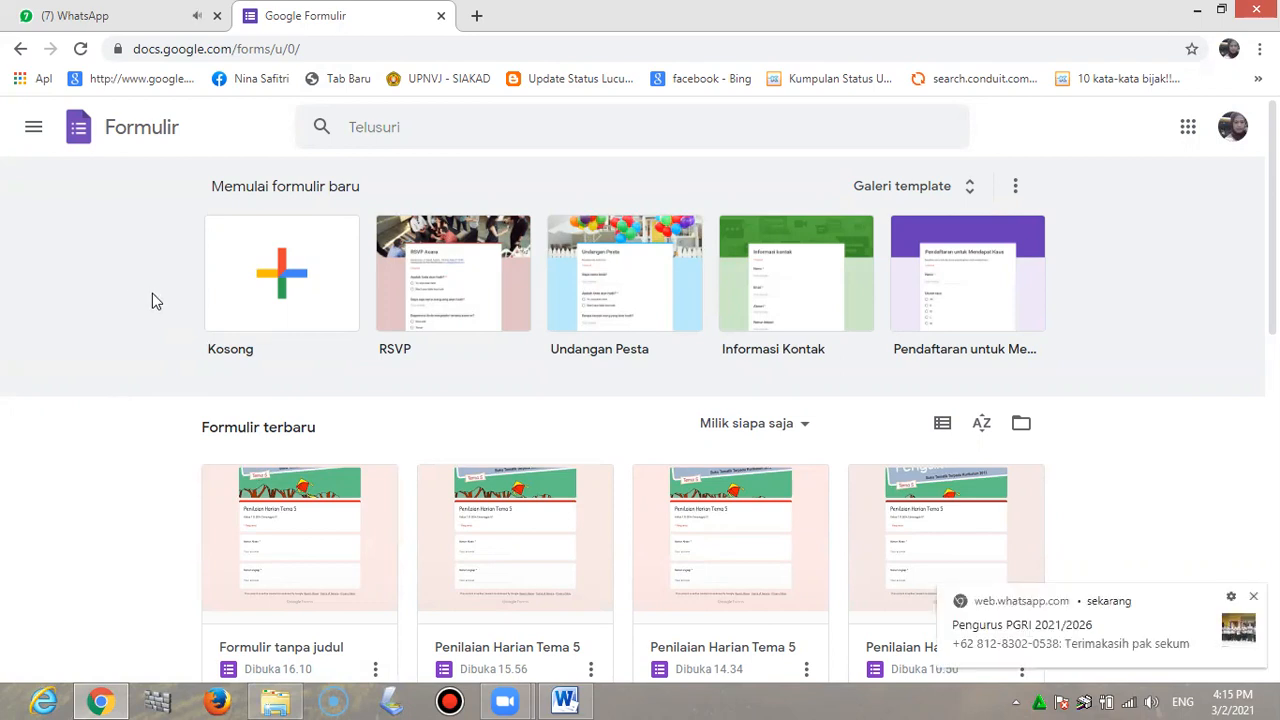
Create a blank form titled 'Penilaian Harian Tema 5' with description 'Kelas 1 B SDN Cimanggis 01'
left_click(282, 282)
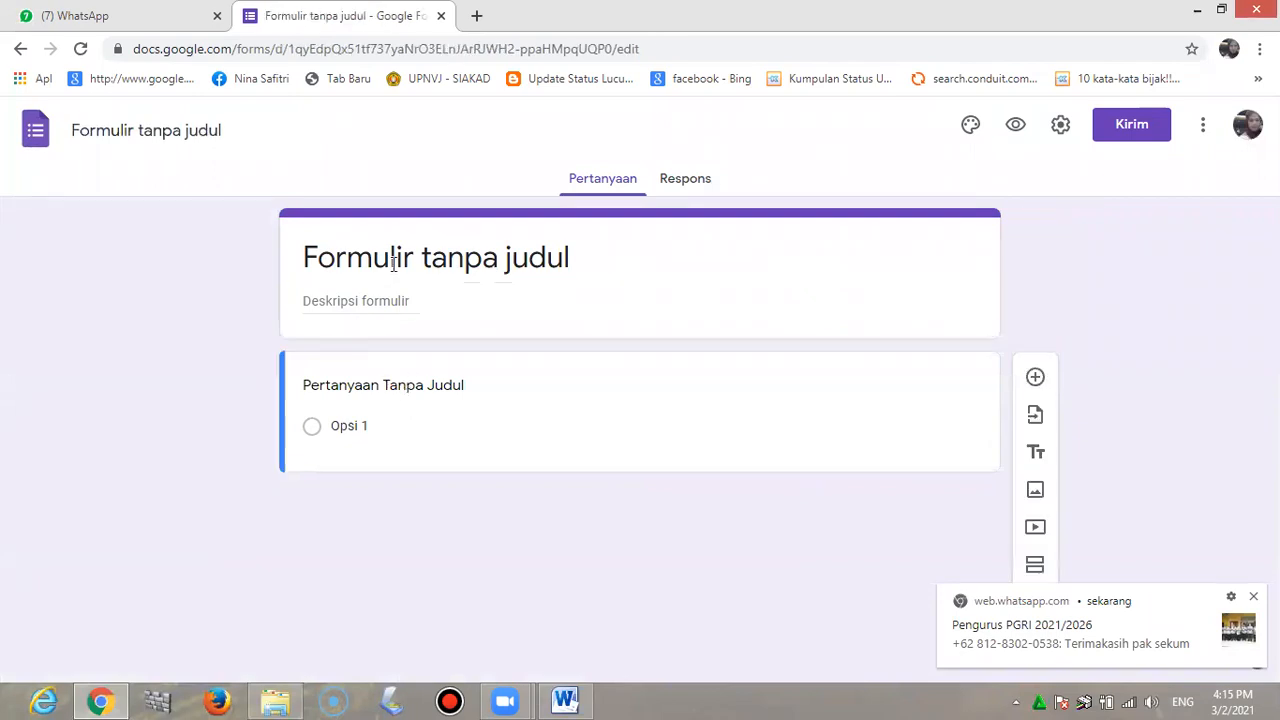
left_click(452, 261)
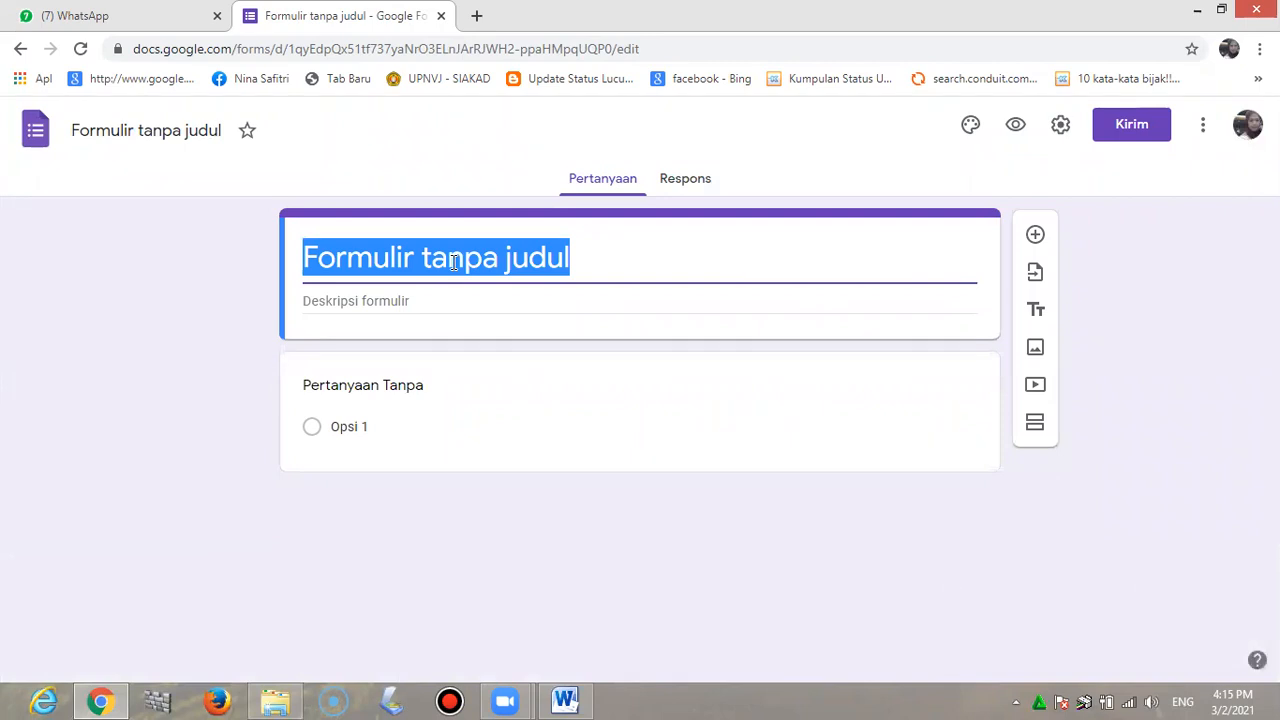
type("Penil")
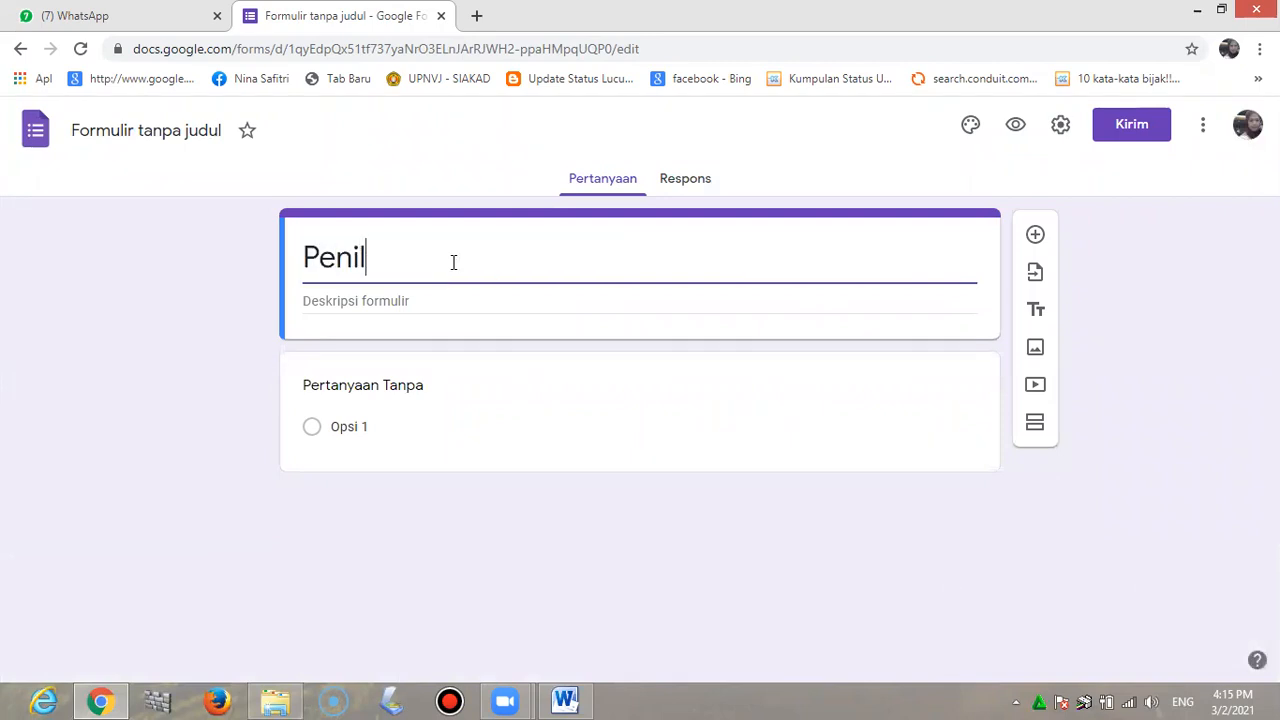
type("aian Harian ")
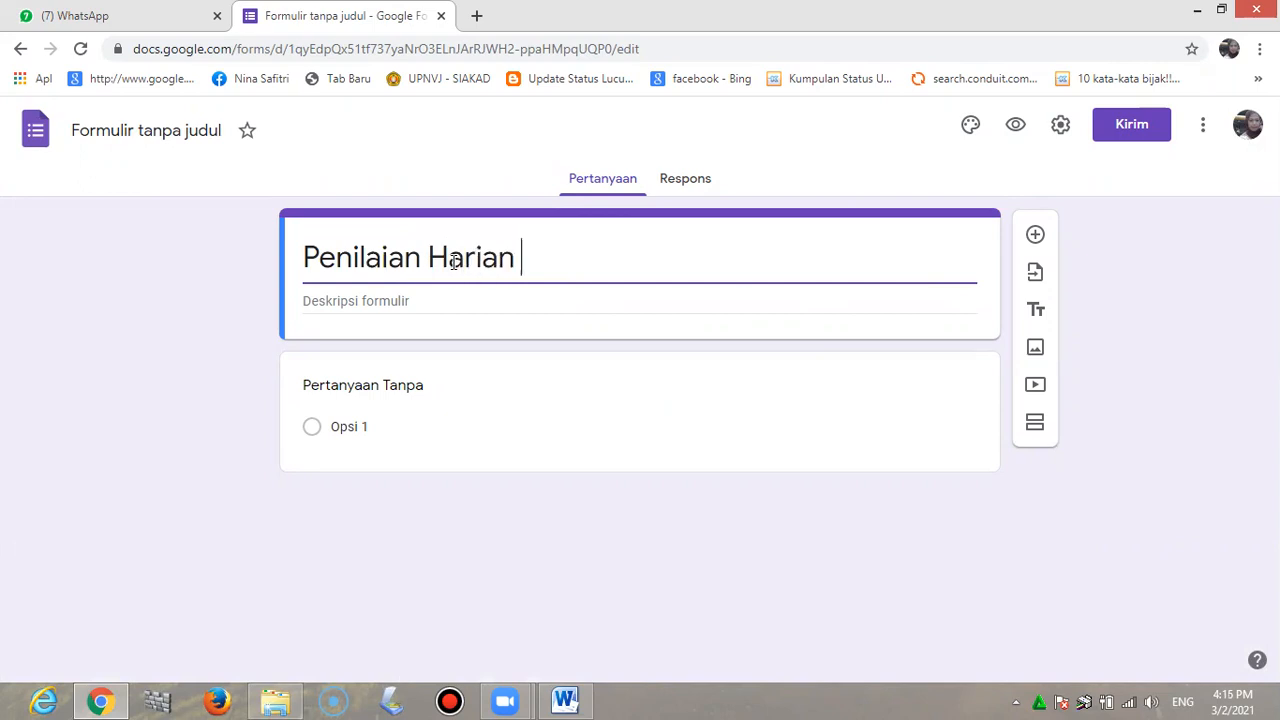
type("Tema 5")
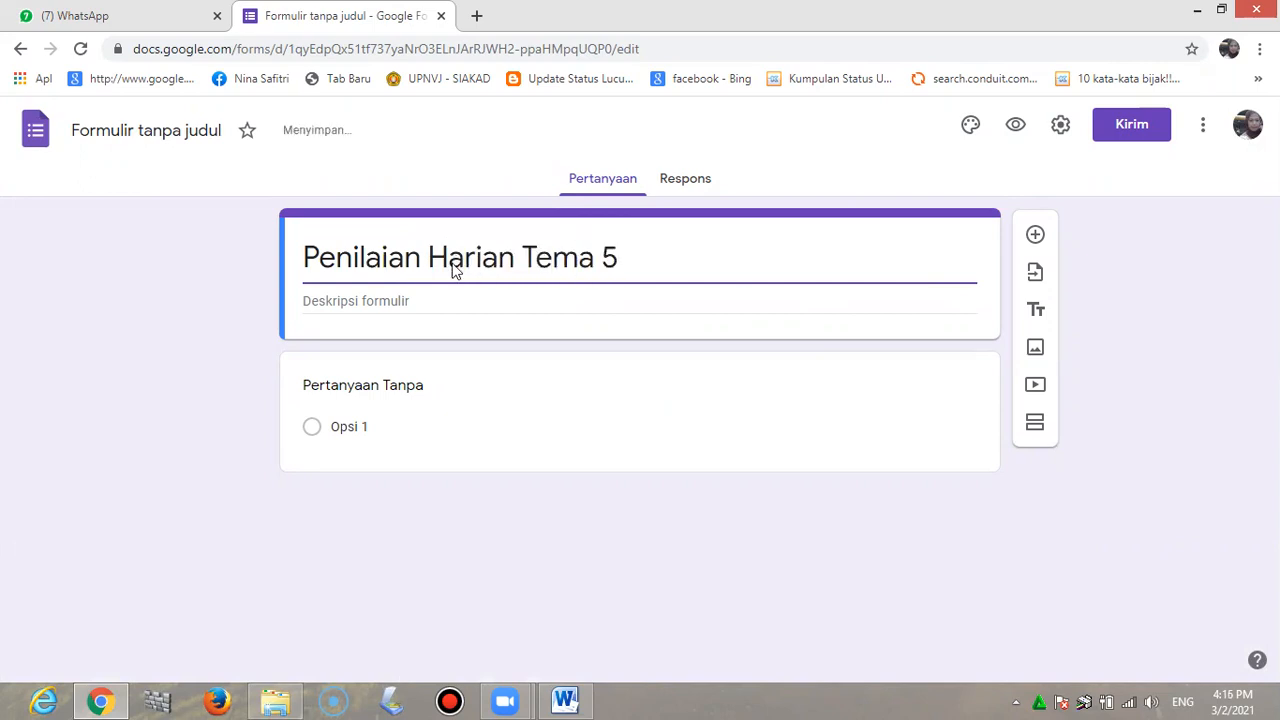
left_click(335, 305)
type("Ke")
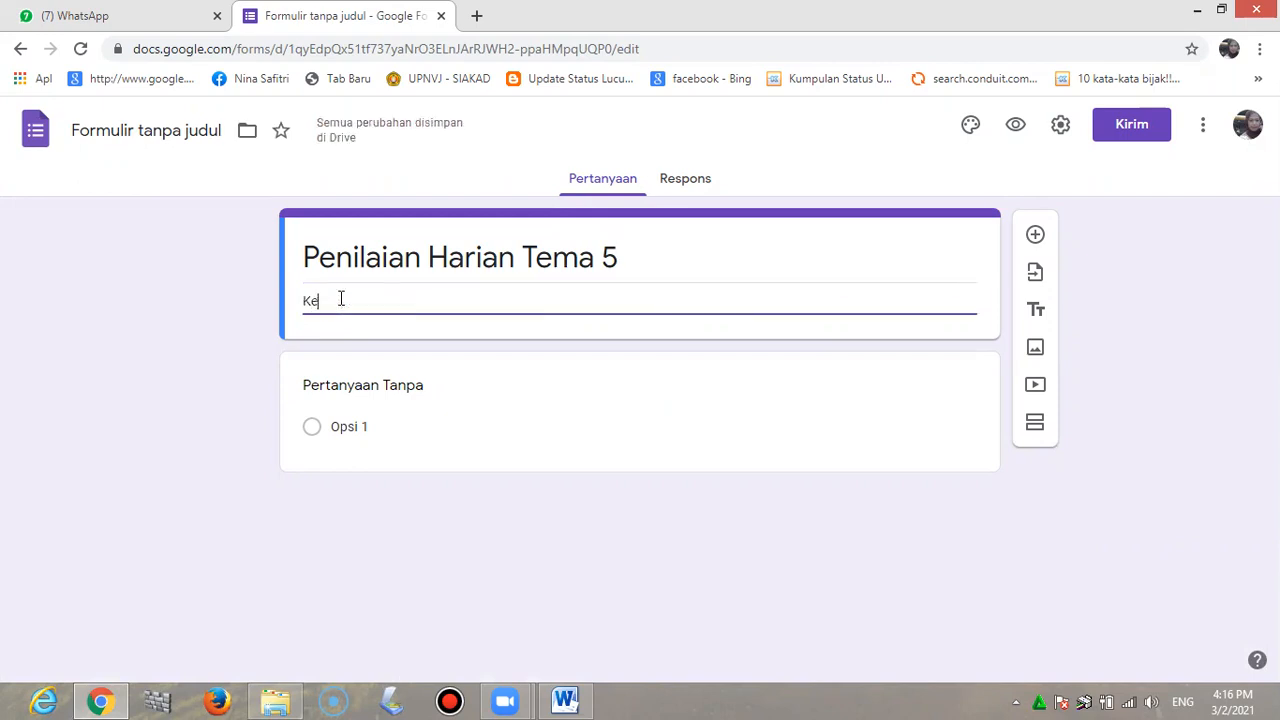
type("las 1 B SDN Cimanggis 01")
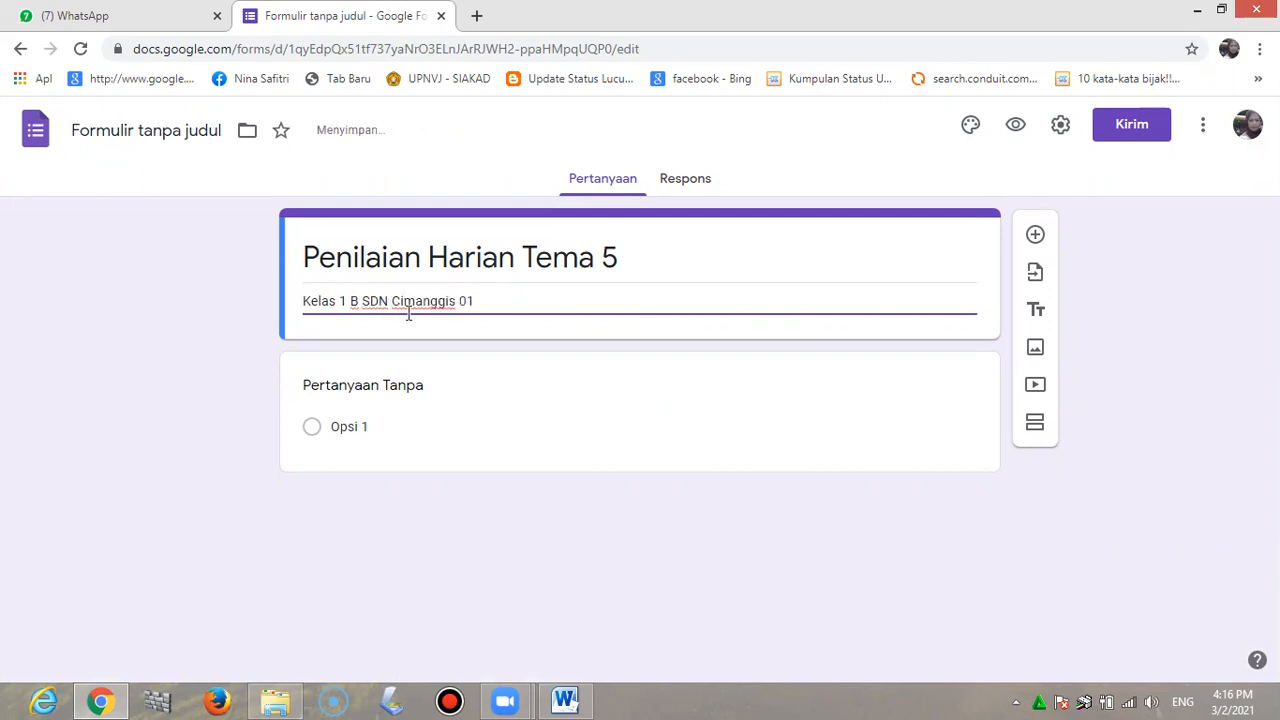
Rename the form file to 'Penilaian Harian Tema 5' to match the title
triple_click(412, 259)
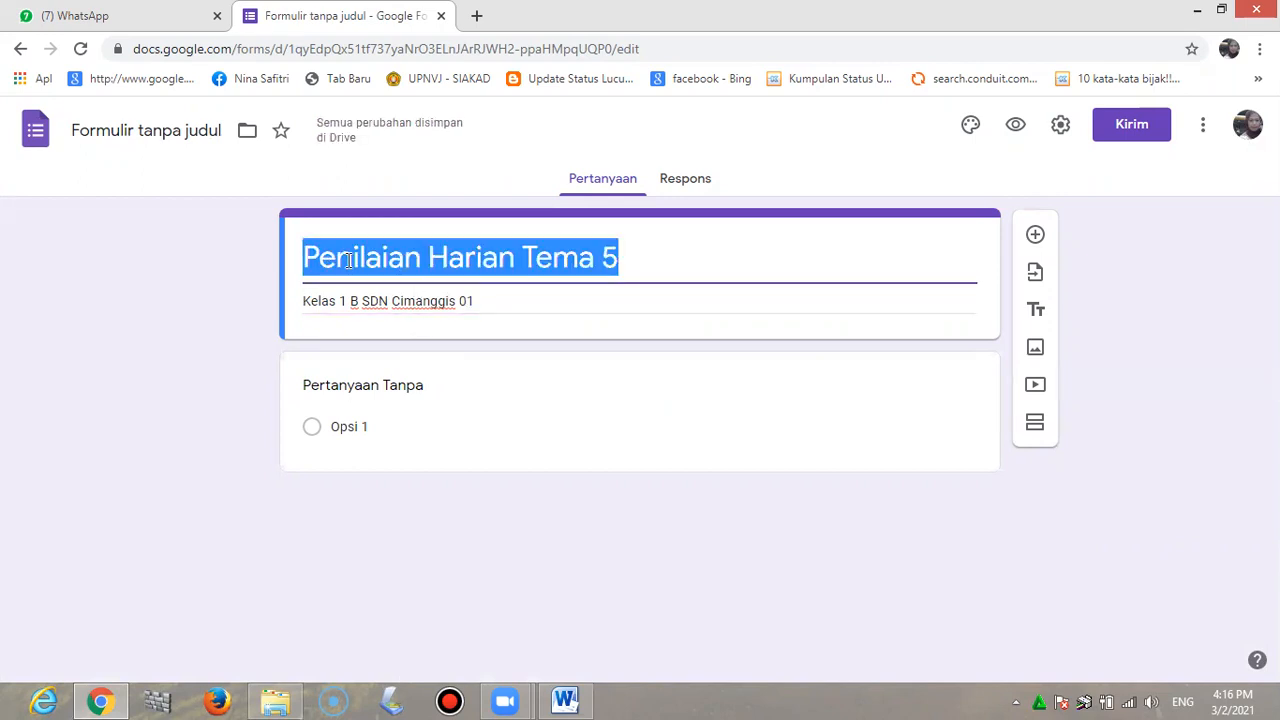
left_click(155, 131)
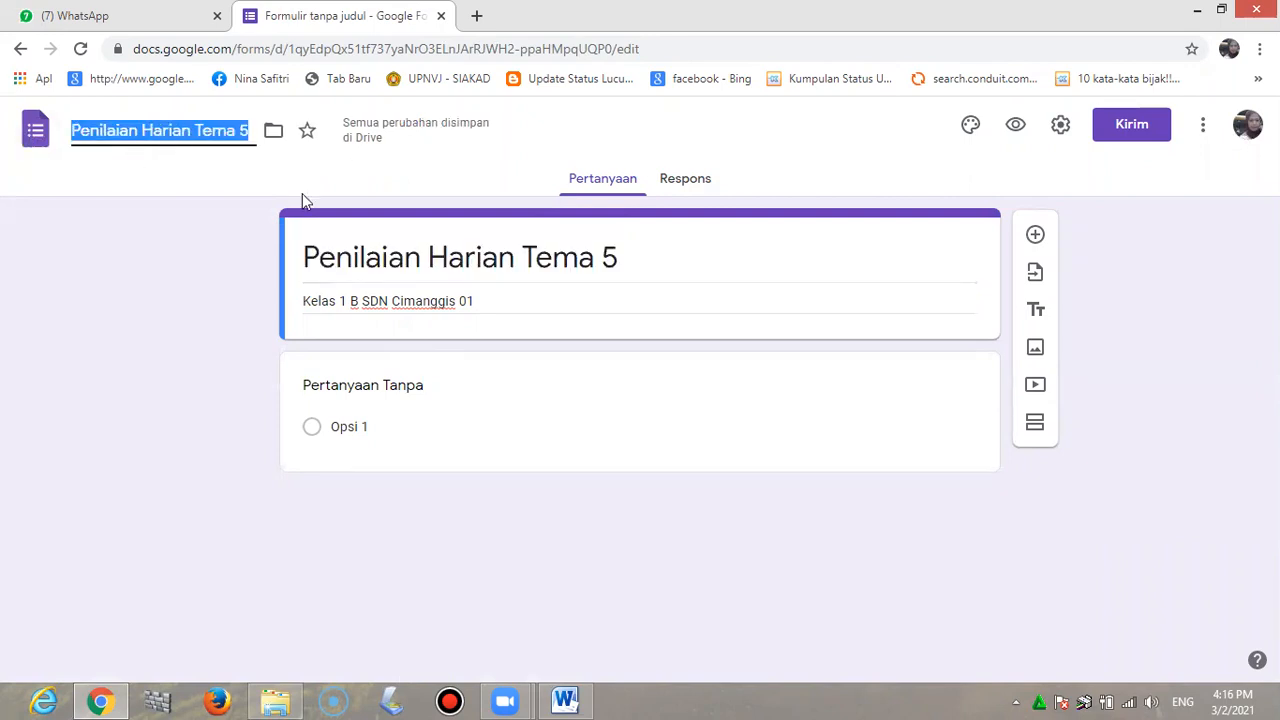
left_click(643, 262)
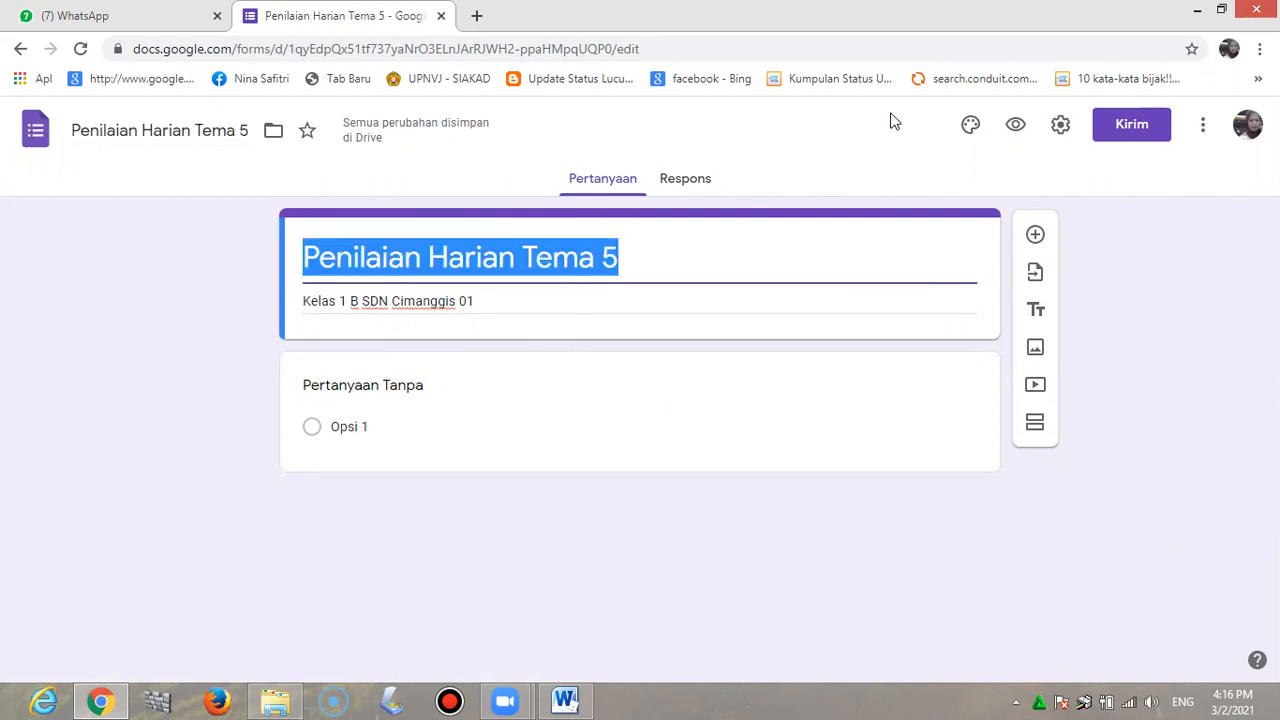
Set the form theme colour to cyan and the font style to Lucu
left_click(970, 128)
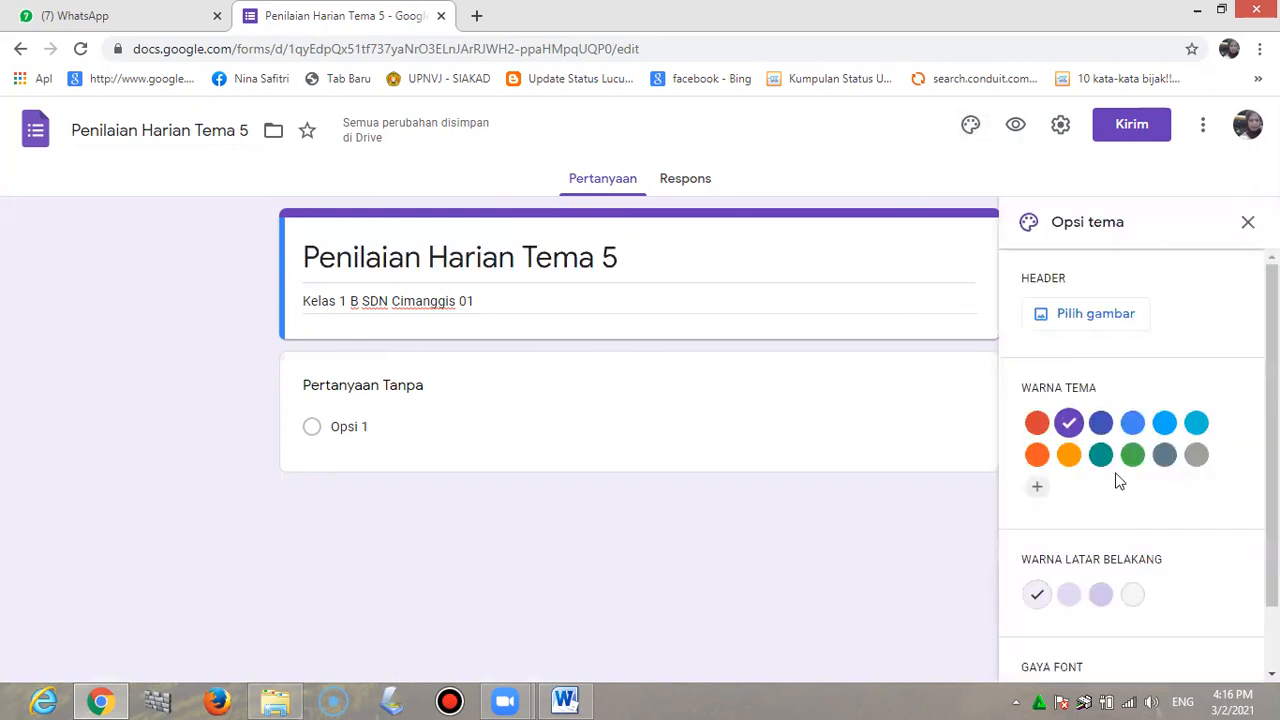
left_click(1197, 425)
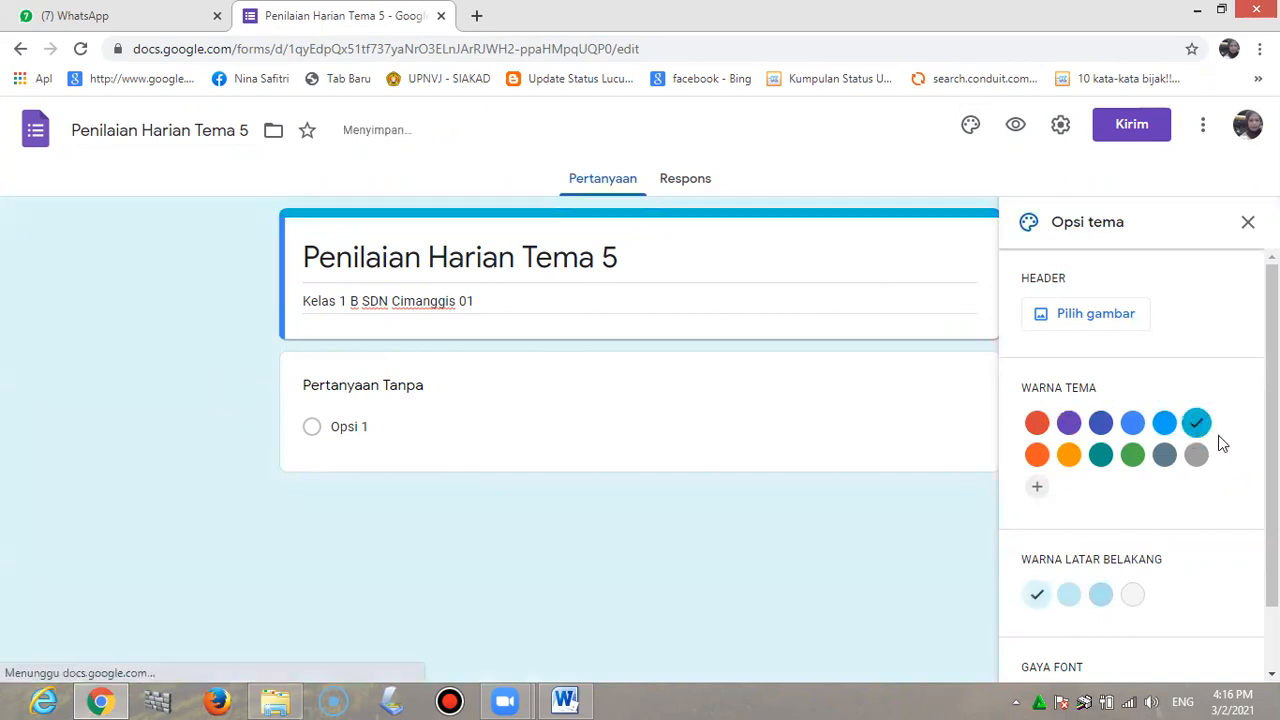
scroll(1220, 466, "down", 1)
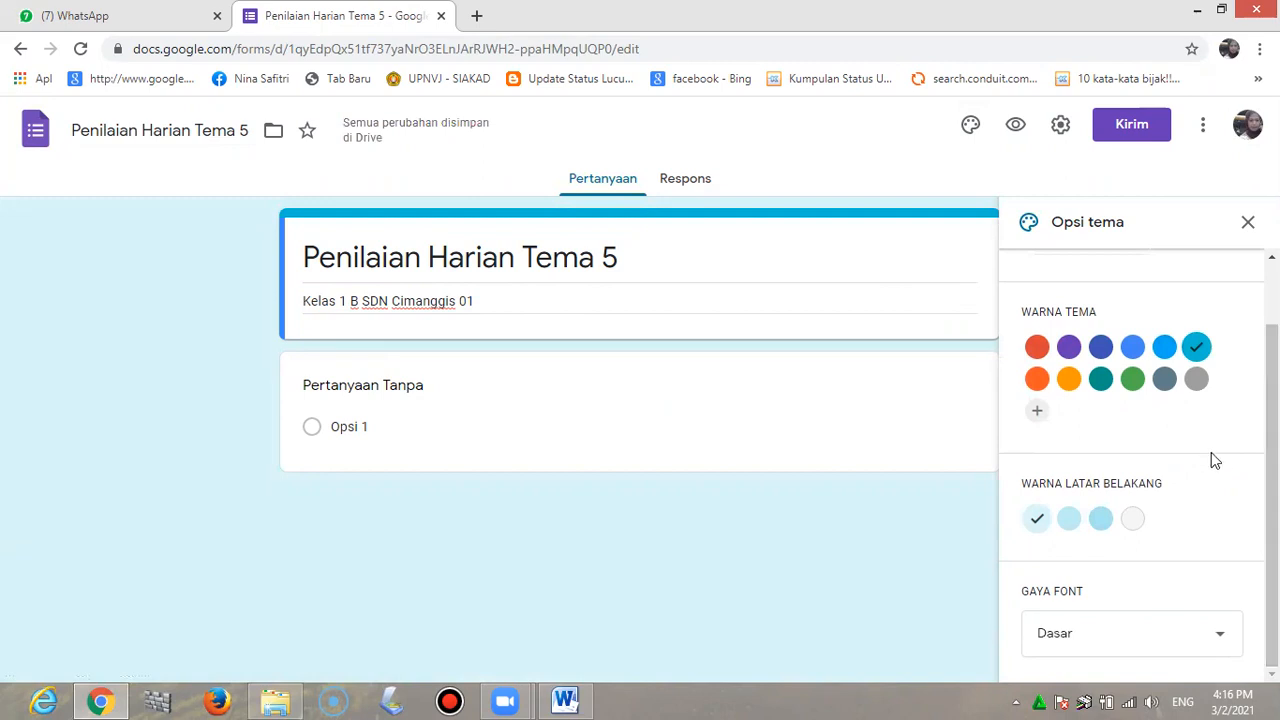
left_click(1222, 638)
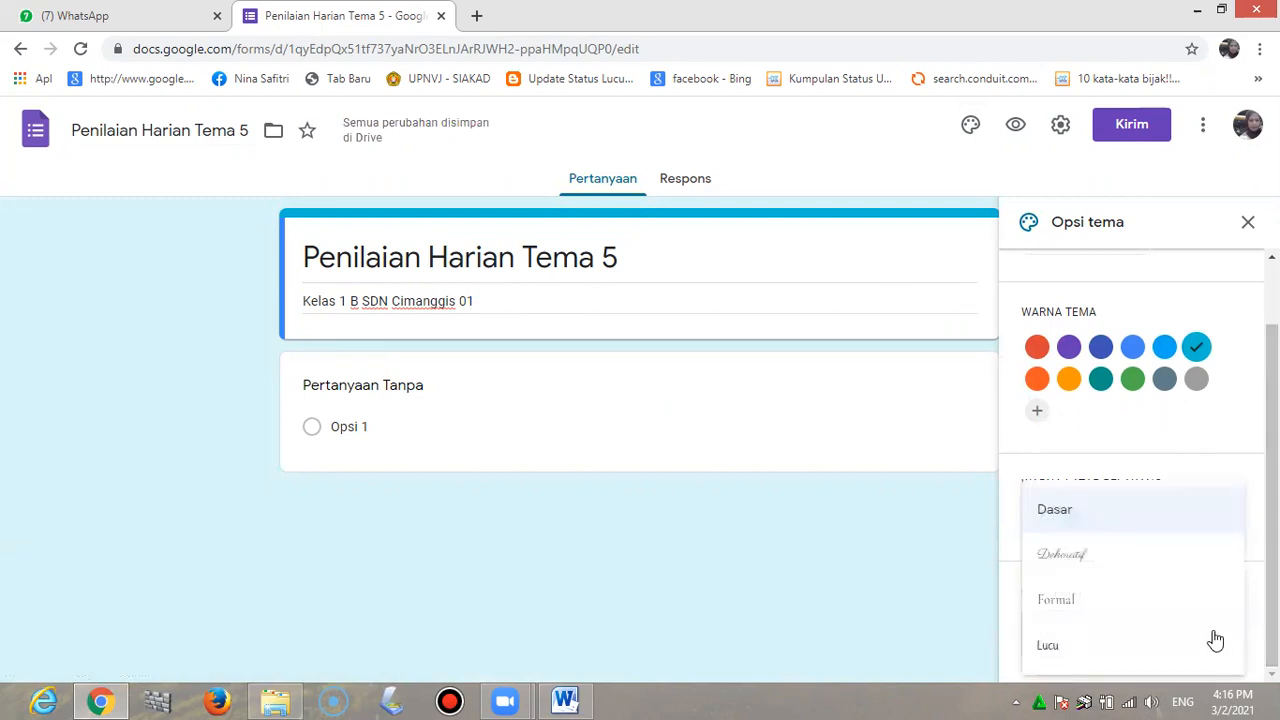
left_click(1082, 652)
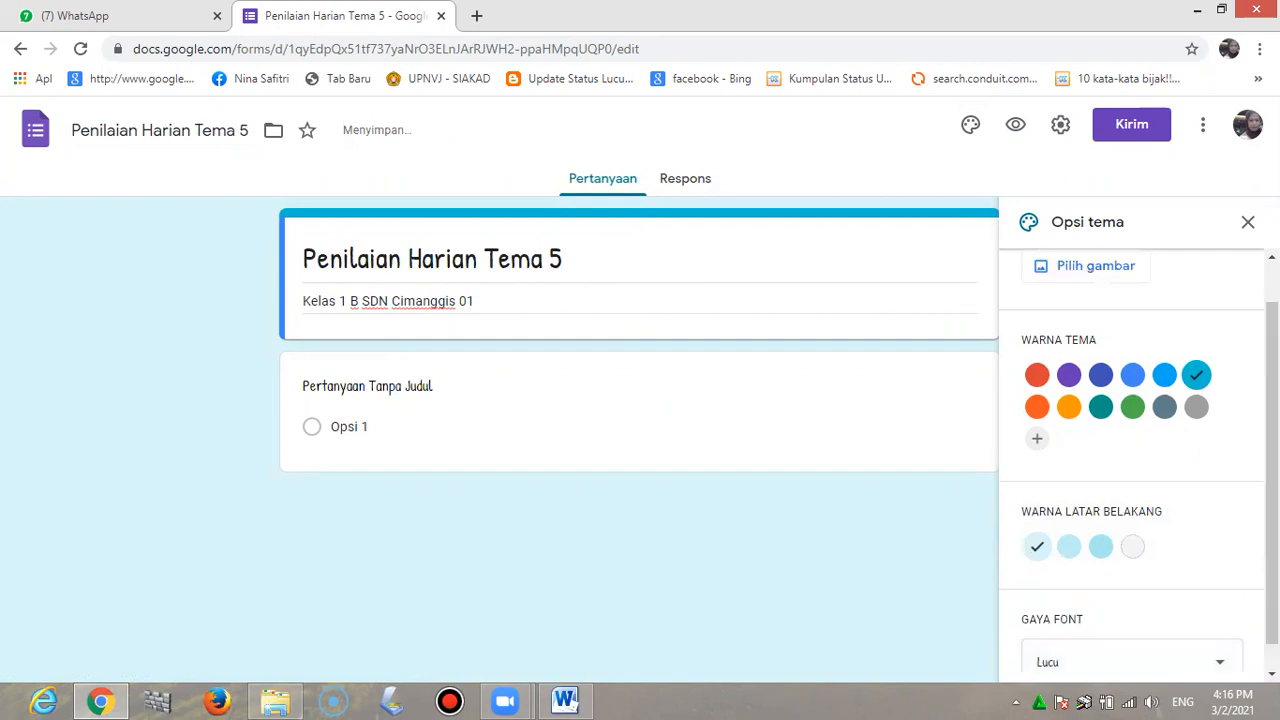
left_click(1095, 266)
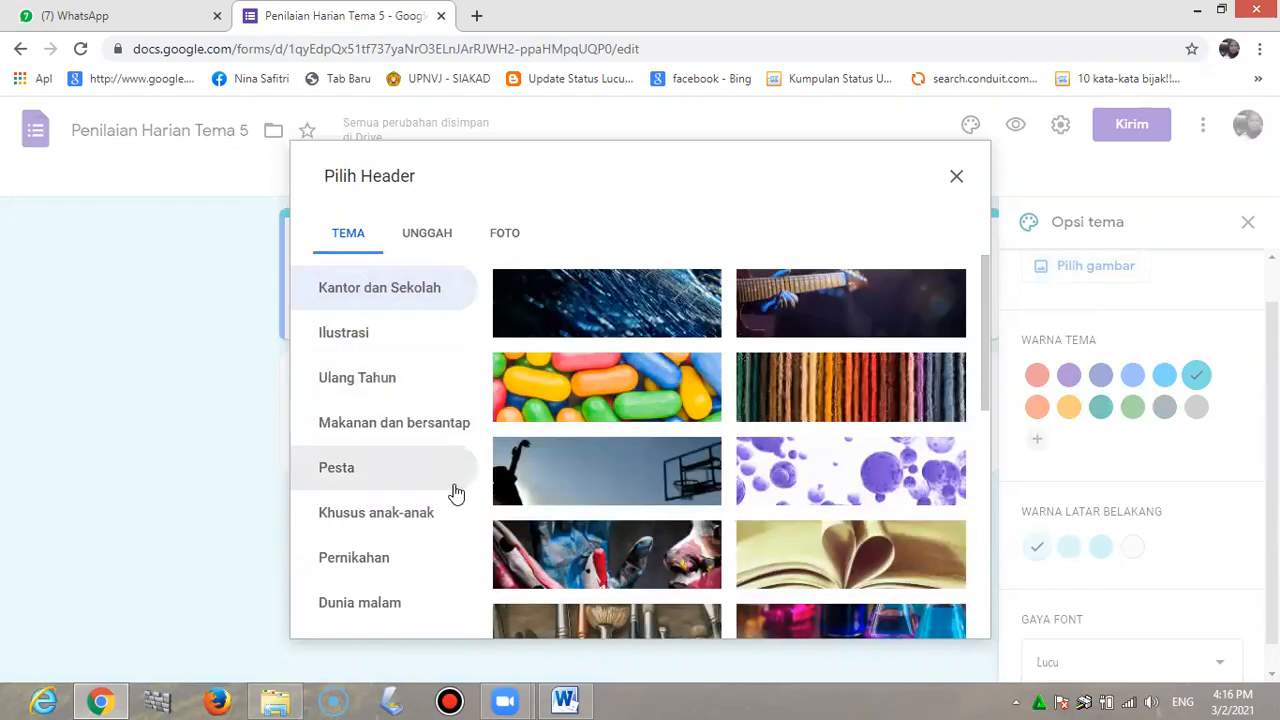
Upload COVER TEMA 5 as the header image, cropped to a higher banner area
left_click(410, 240)
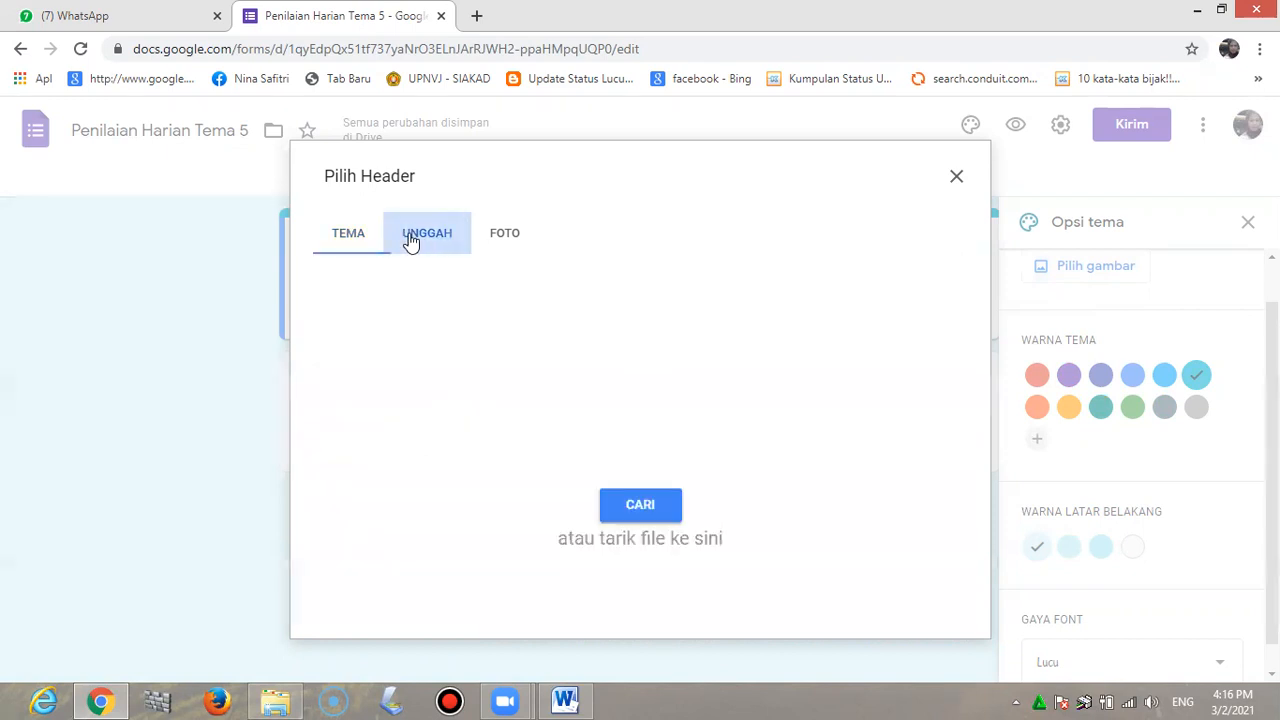
left_click(669, 510)
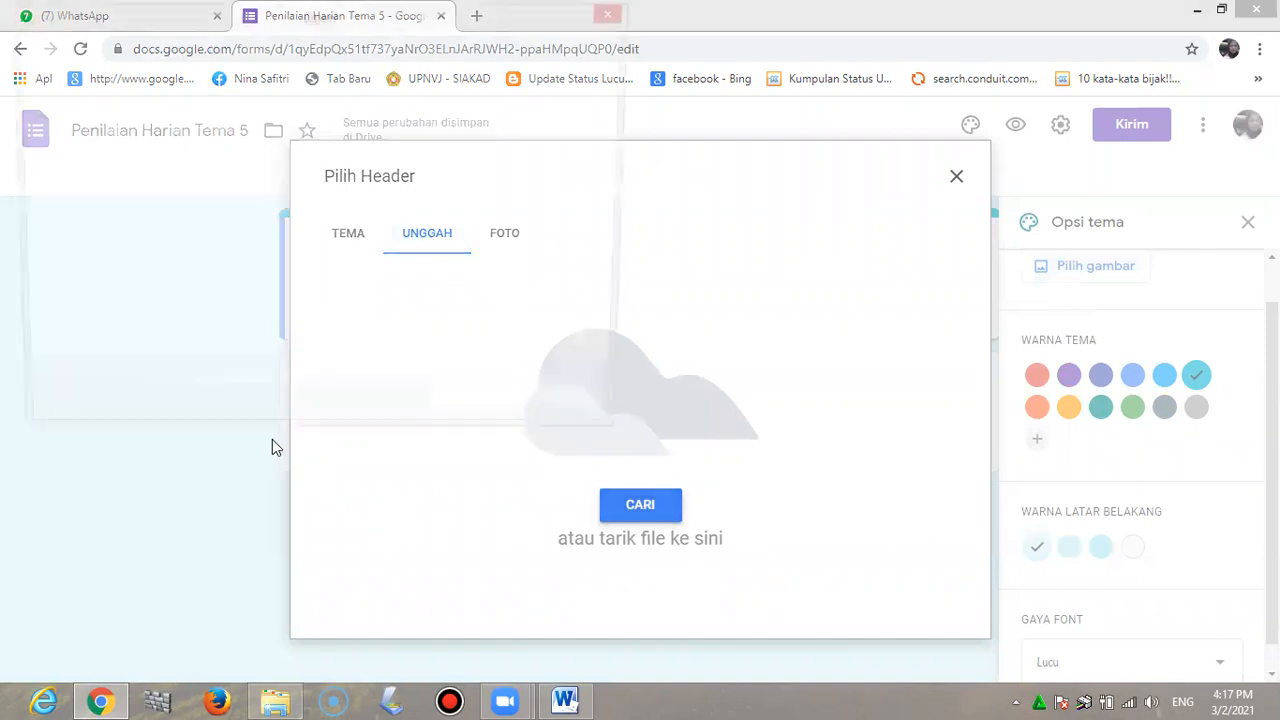
left_click(240, 178)
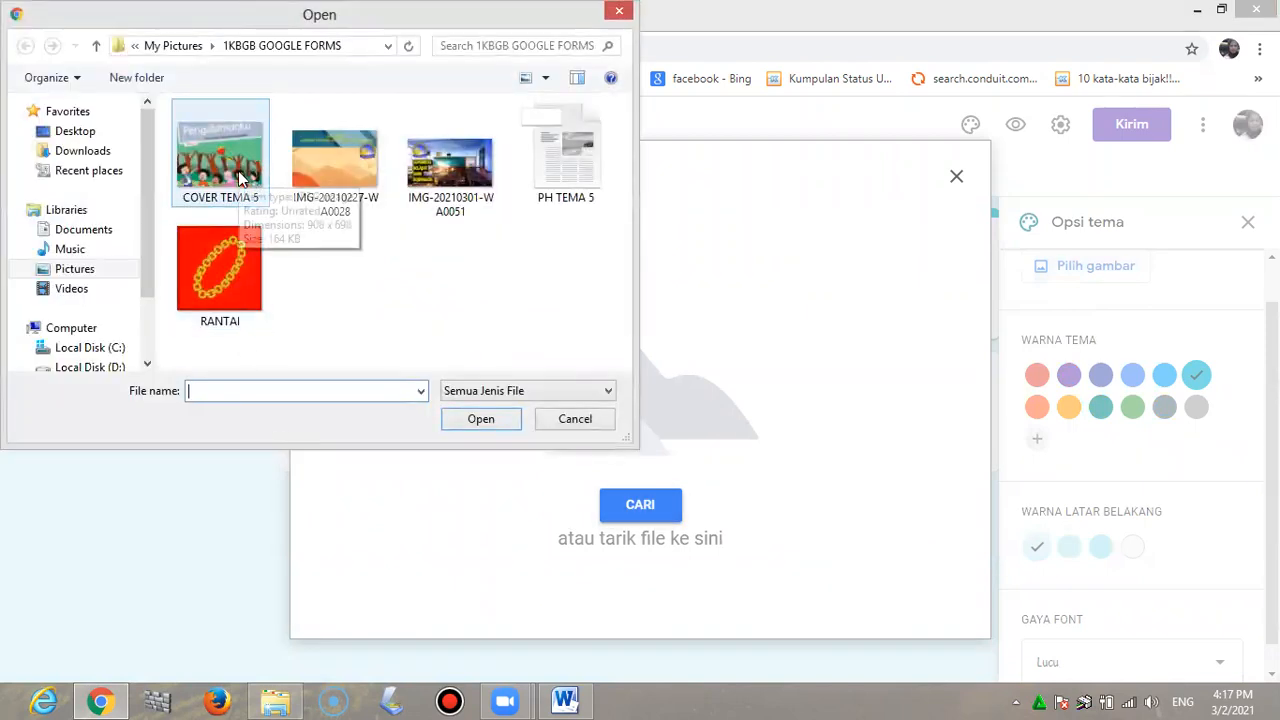
left_click(494, 425)
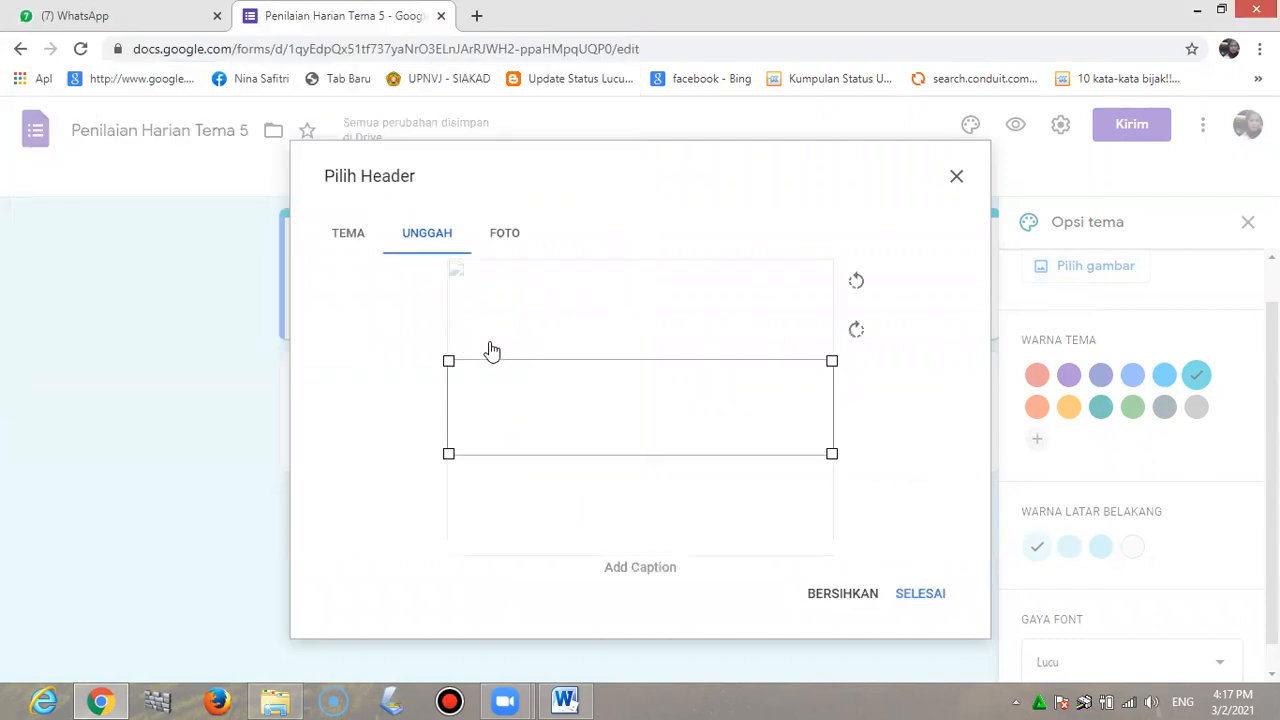
left_click_drag(500, 366, 515, 320)
left_click(910, 597)
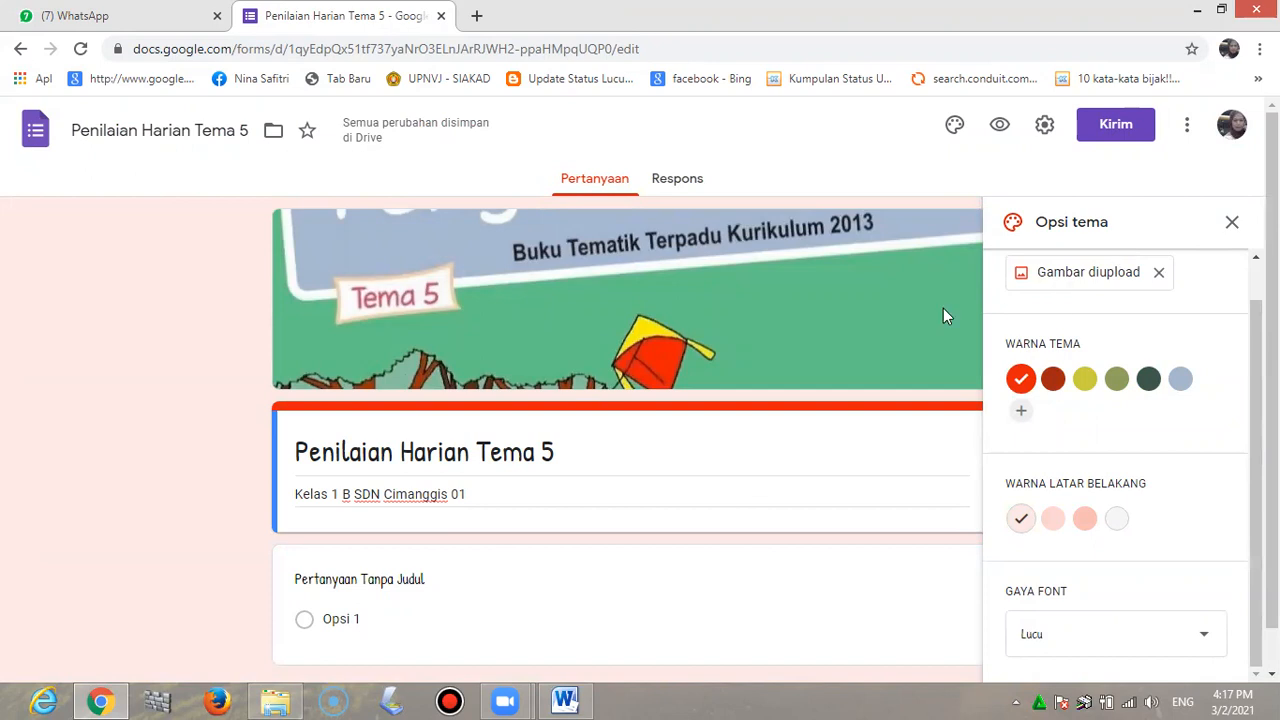
left_click(1235, 222)
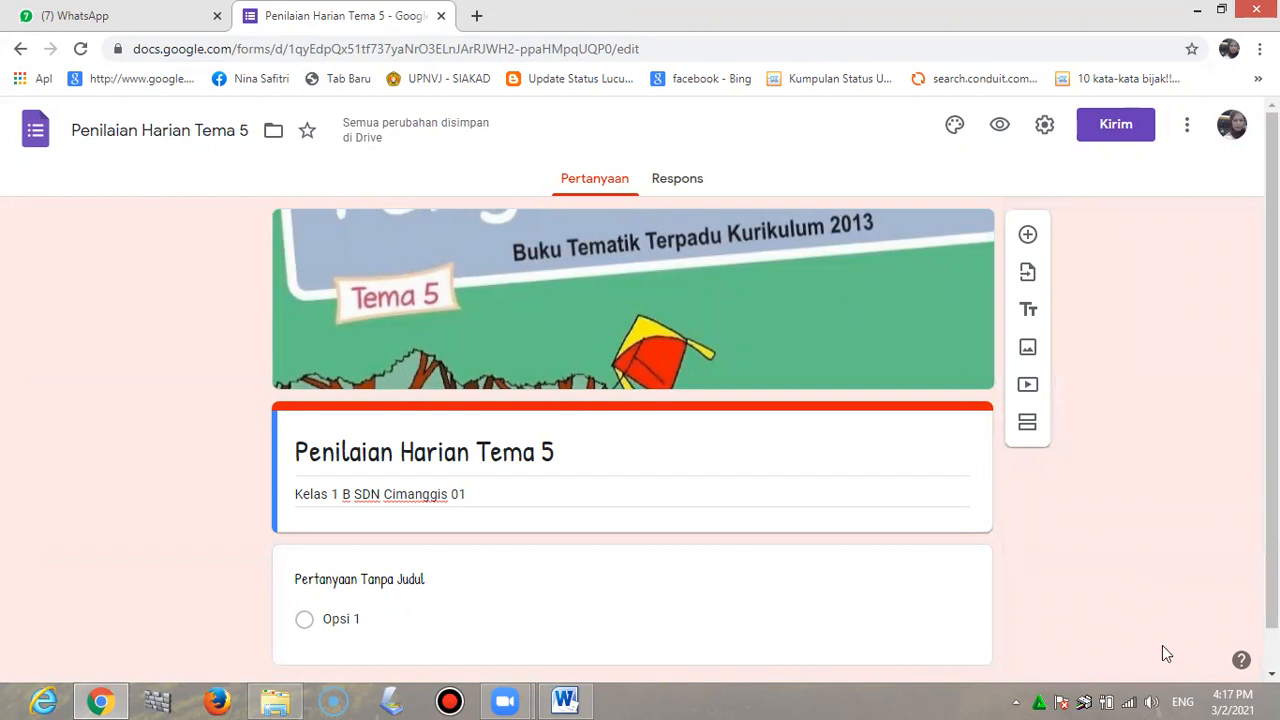
Make the first question a required short-answer question titled 'Nomor Absen'
left_click(413, 580)
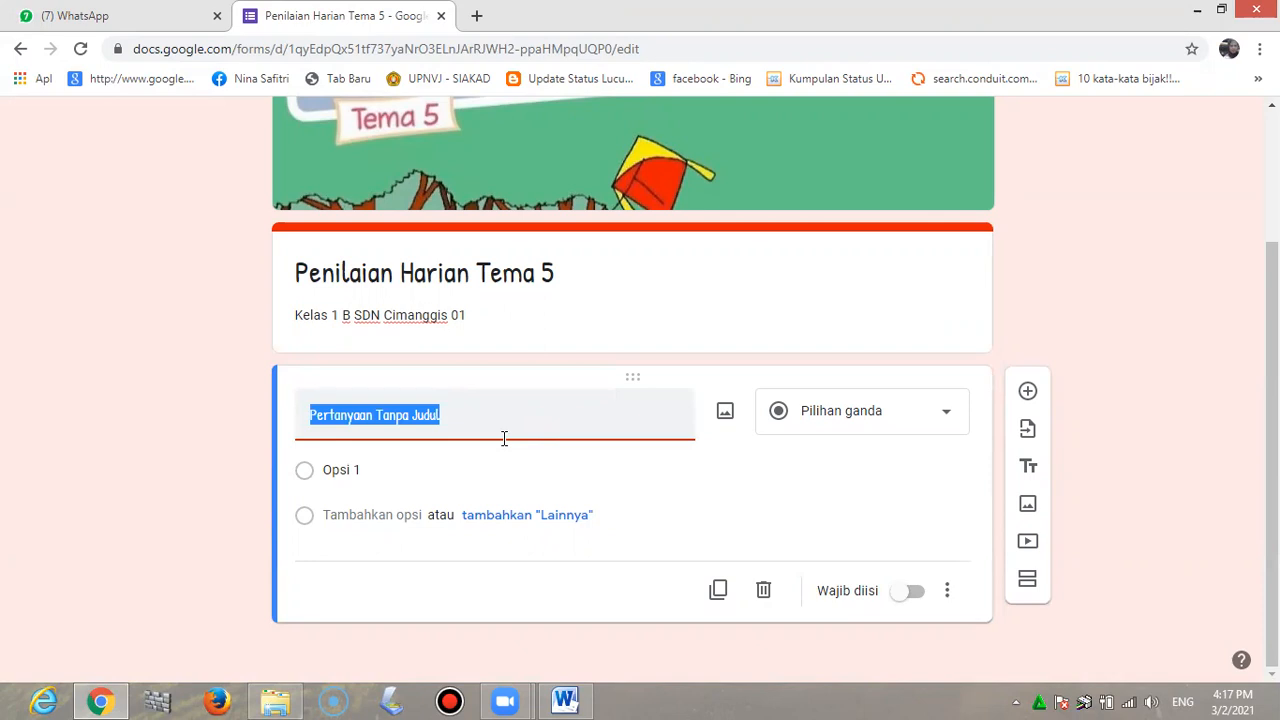
type("Nomor Absen")
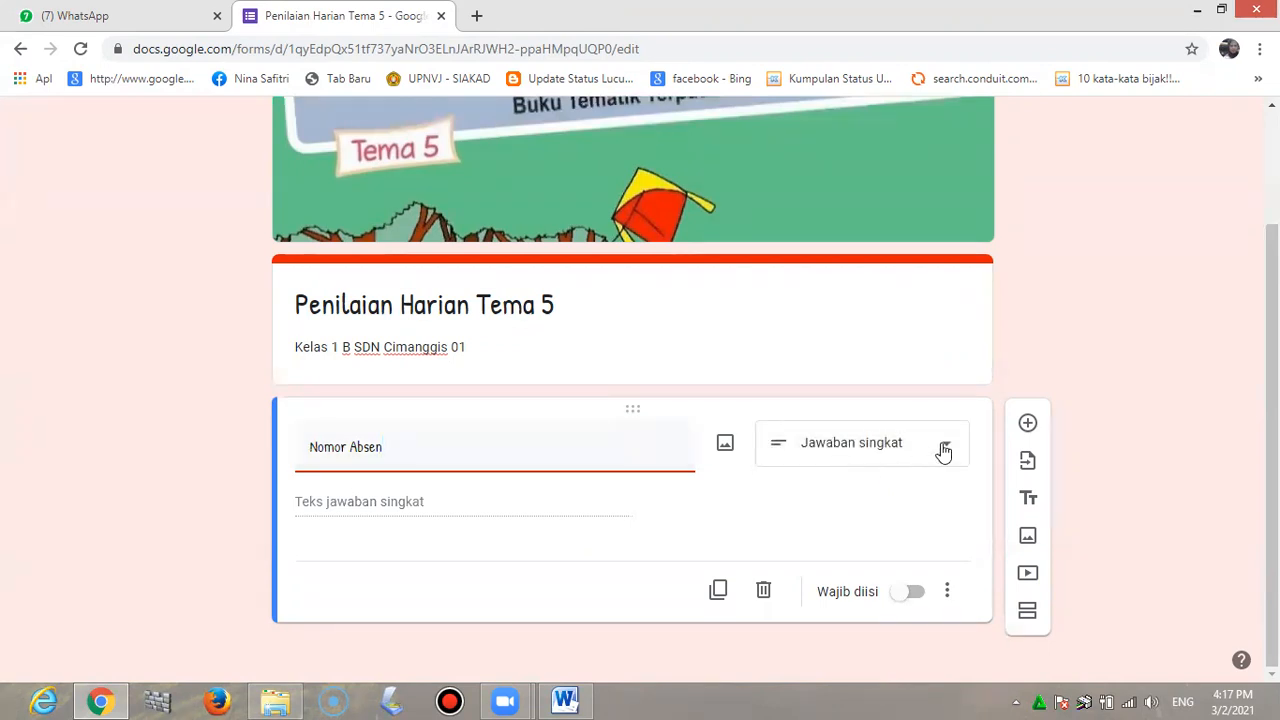
left_click(943, 452)
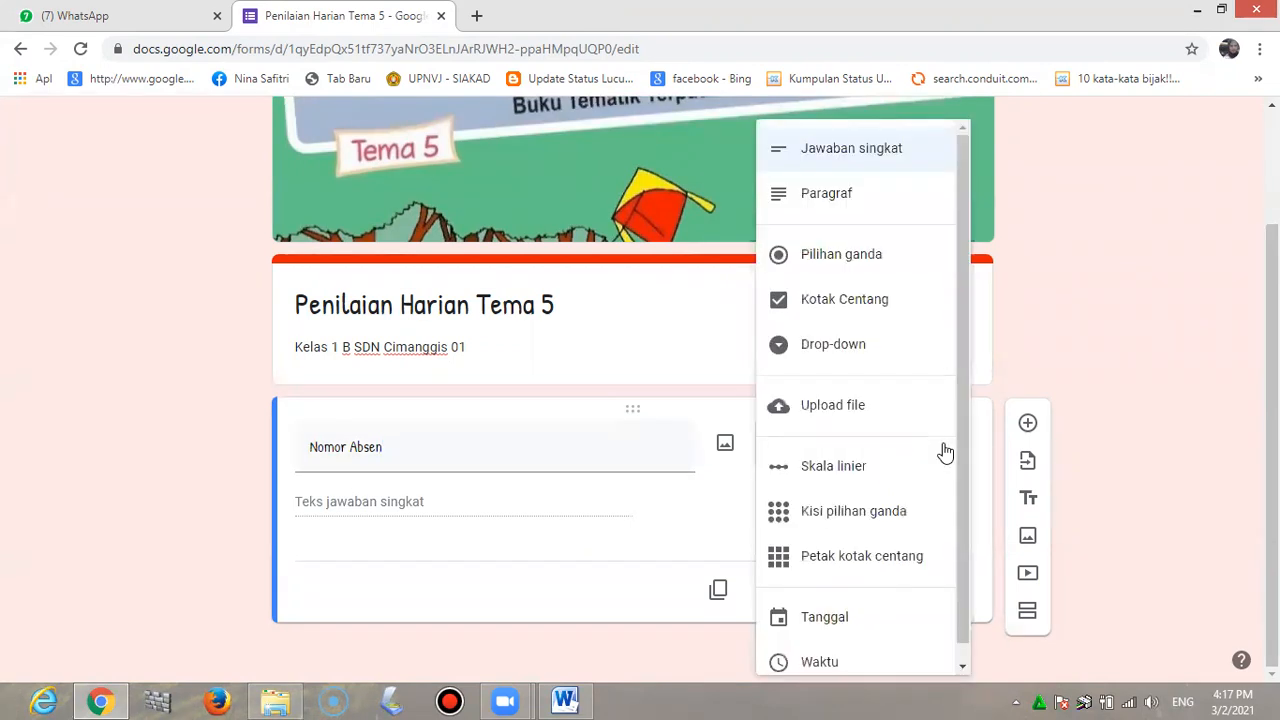
left_click(911, 157)
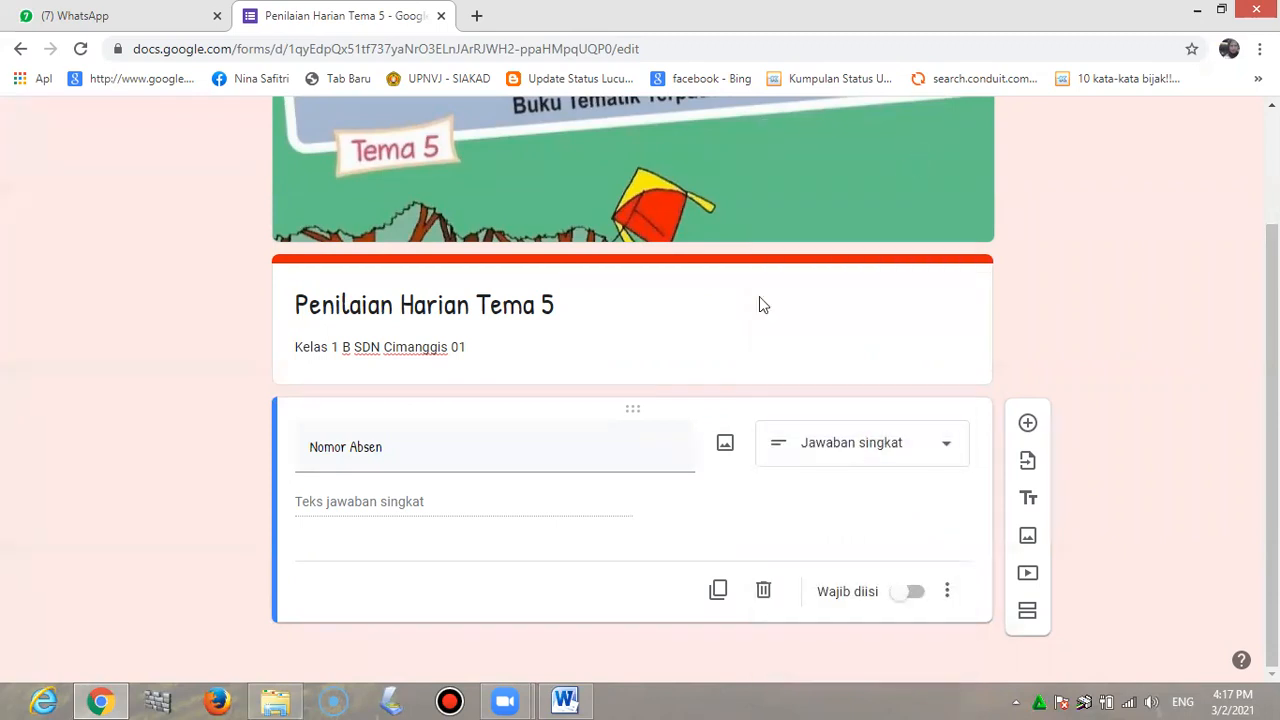
left_click(899, 602)
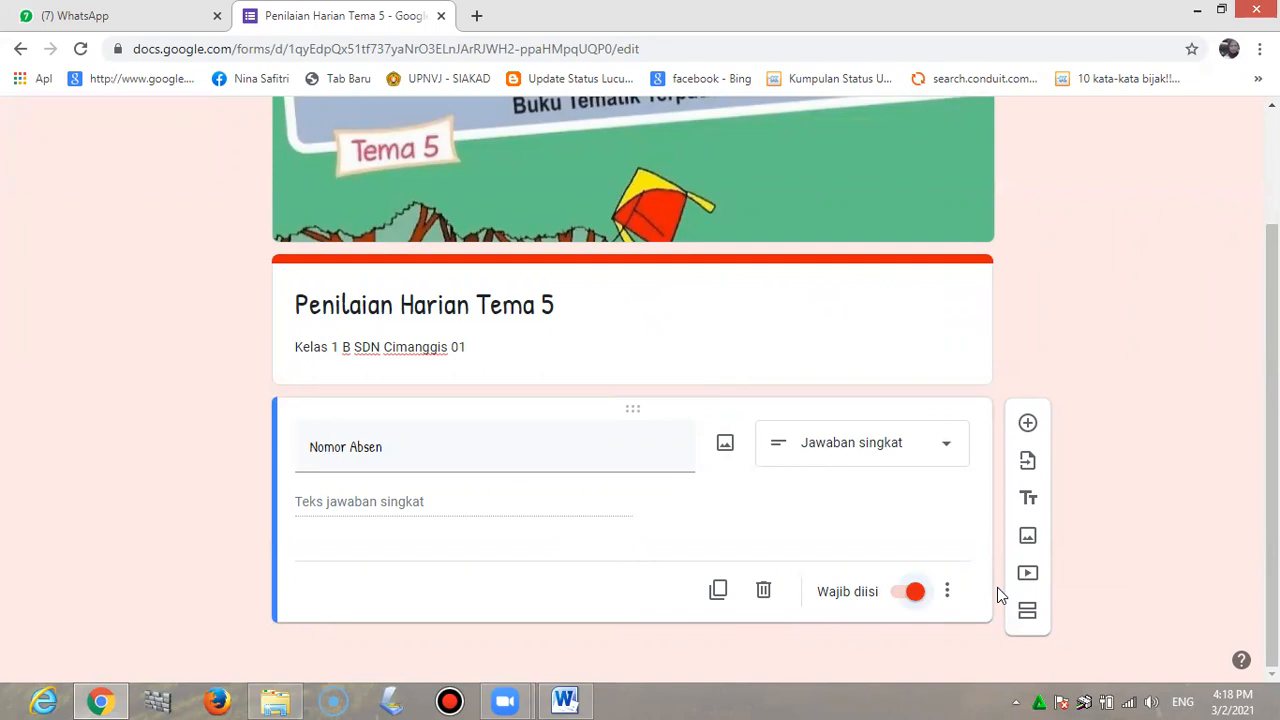
Add a required question 'Nama Lengkap' below Nomor Absen
left_click(1028, 426)
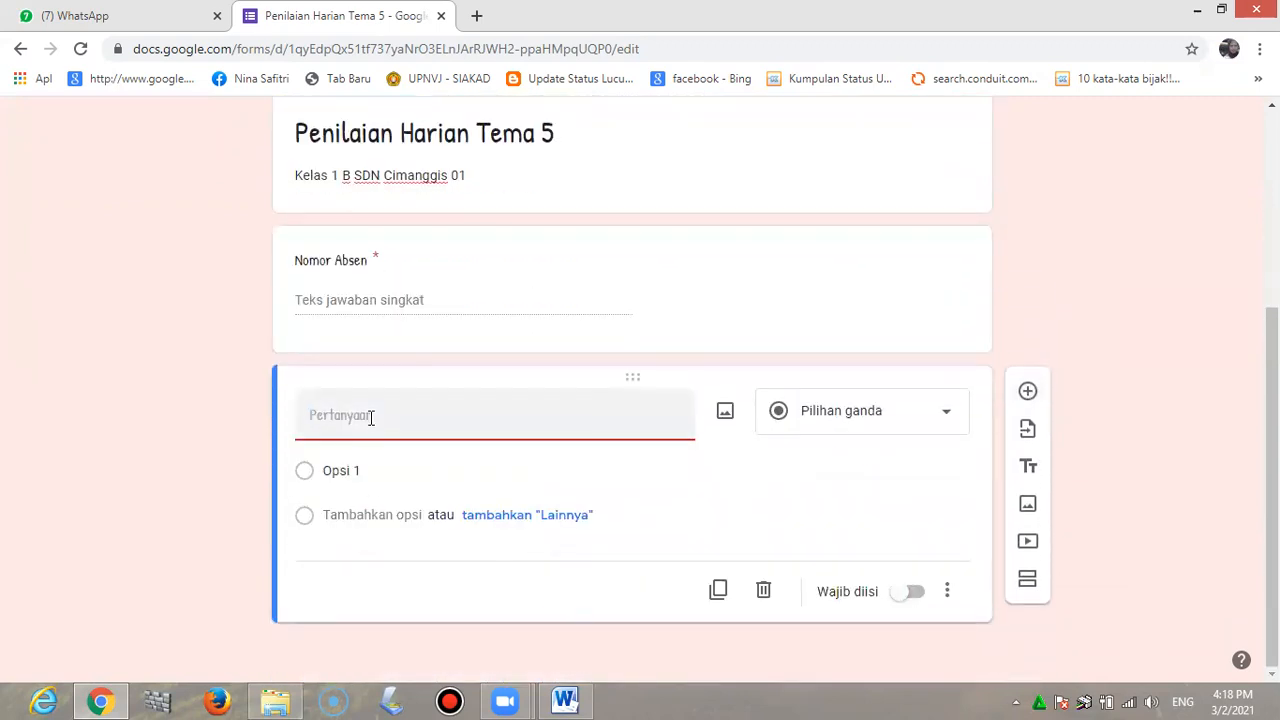
type("Nama Lengkap")
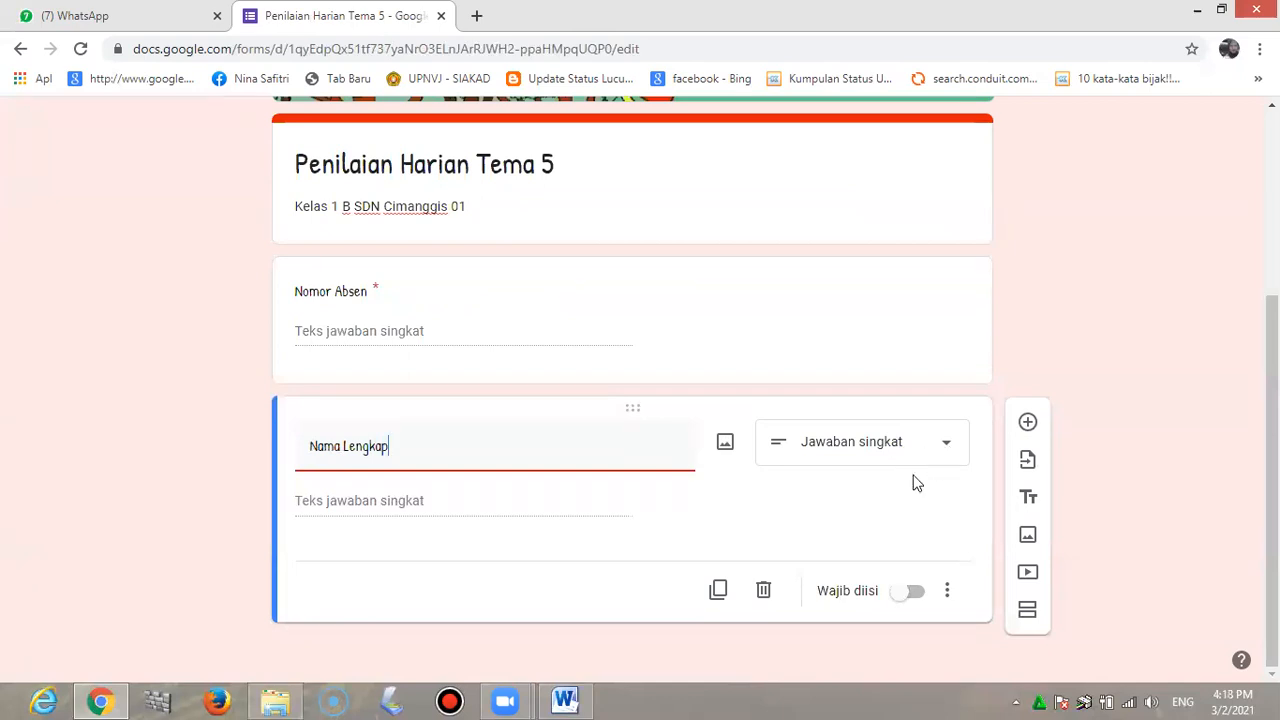
left_click(898, 591)
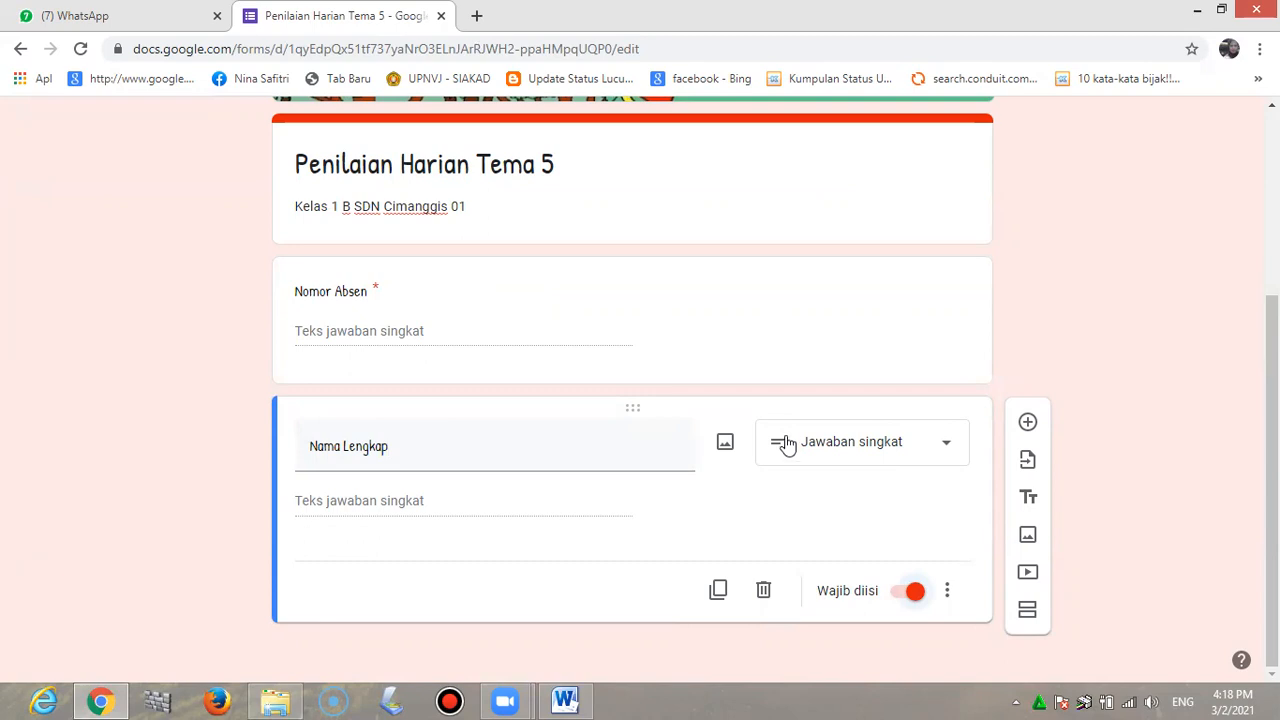
left_click(1028, 617)
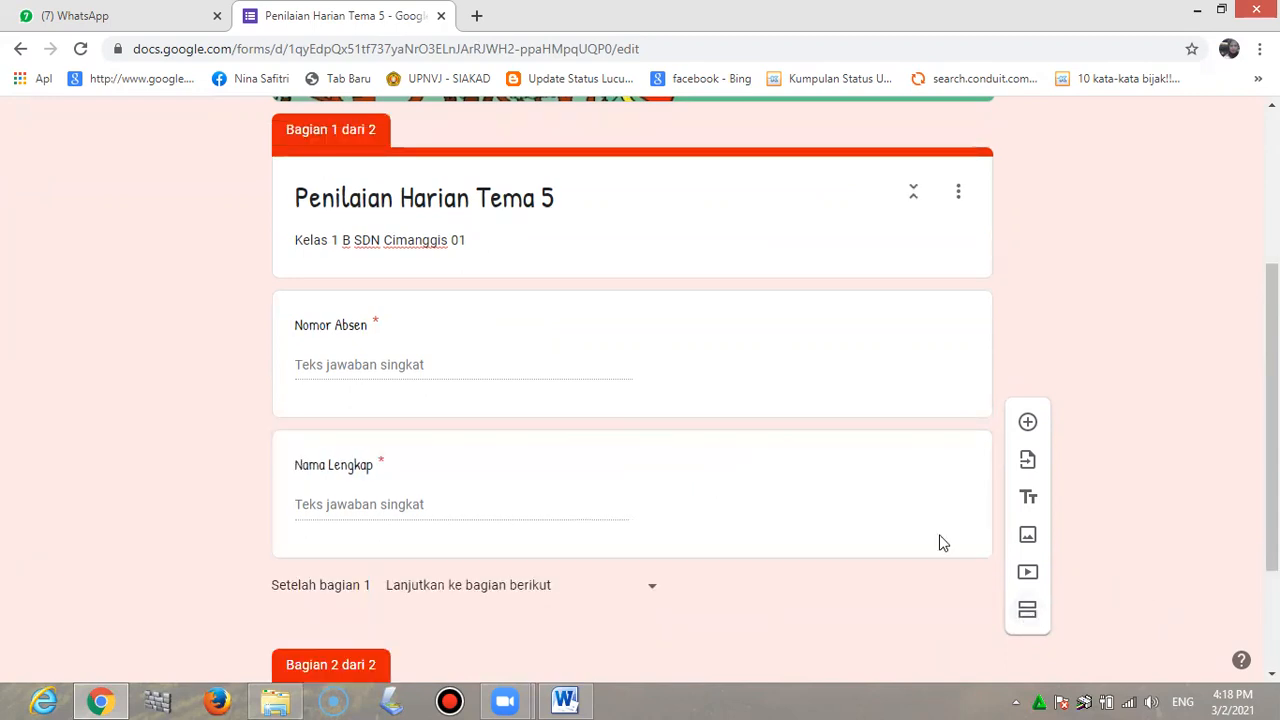
Title section 2 'Jawablah Pertanyaan dibawah ini!', fixing the typo, and add a question
scroll(545, 537, "down", 2)
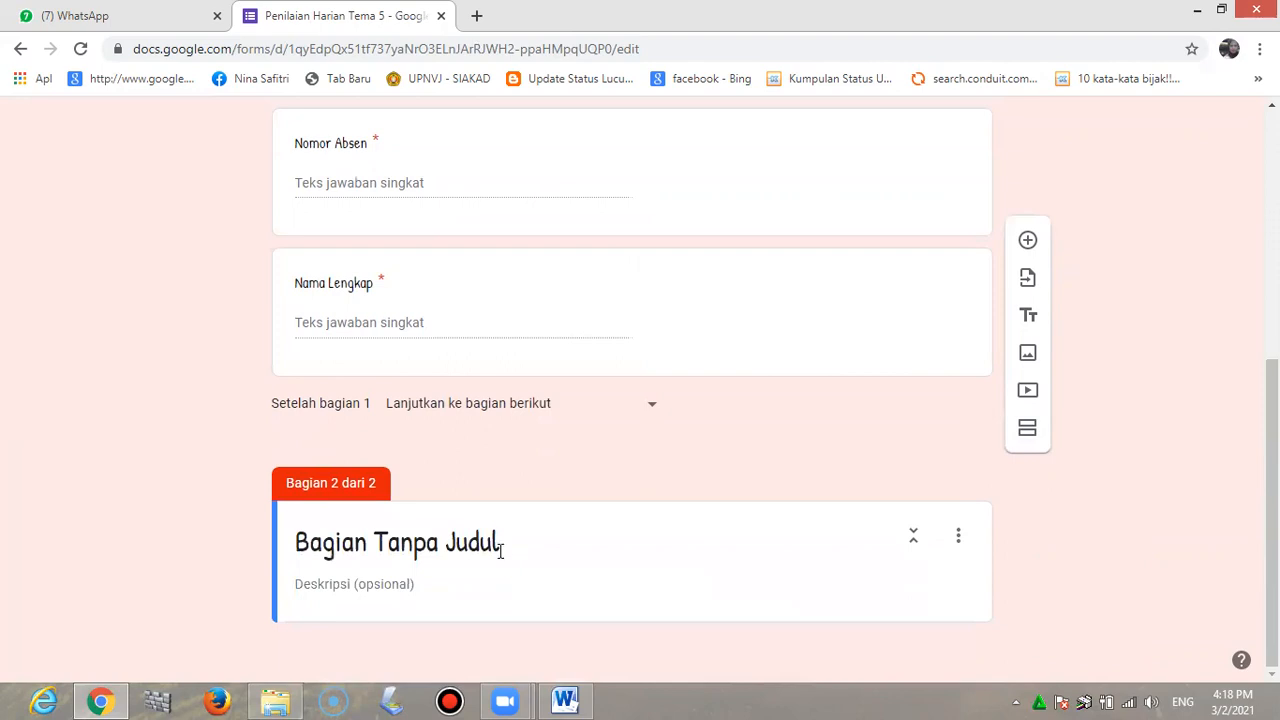
left_click(509, 539)
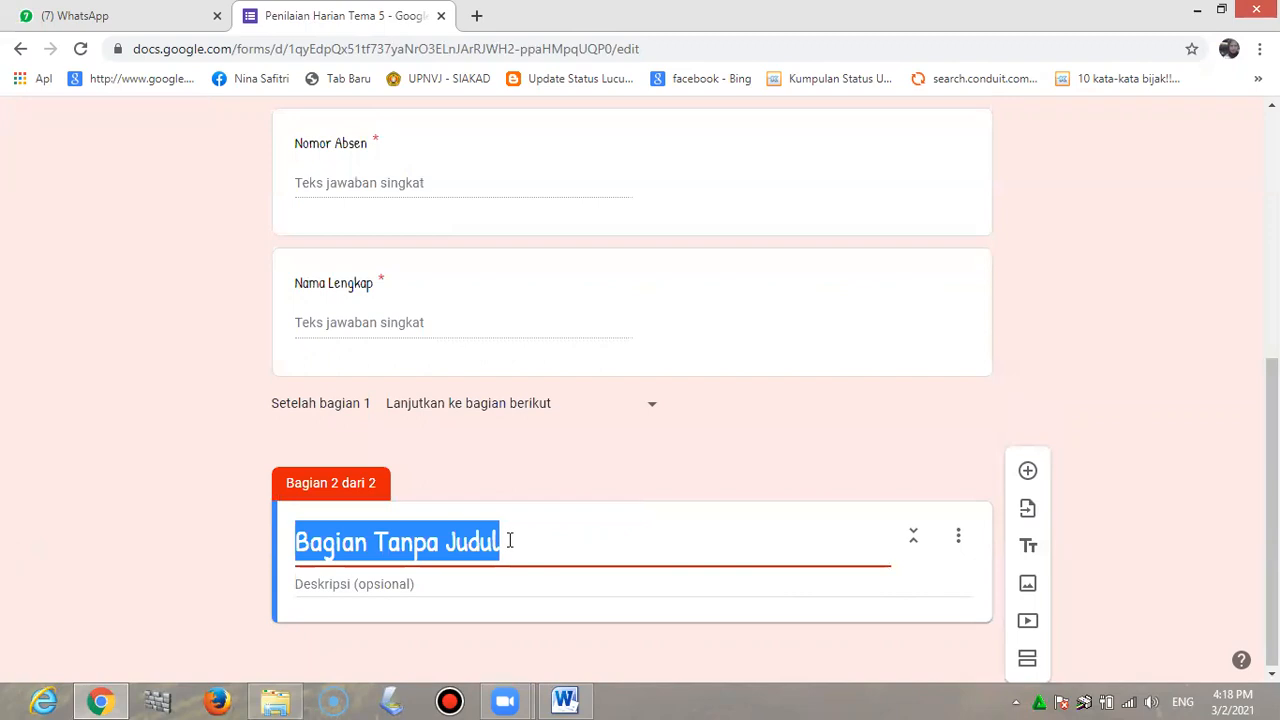
type("Jawabalah Pe")
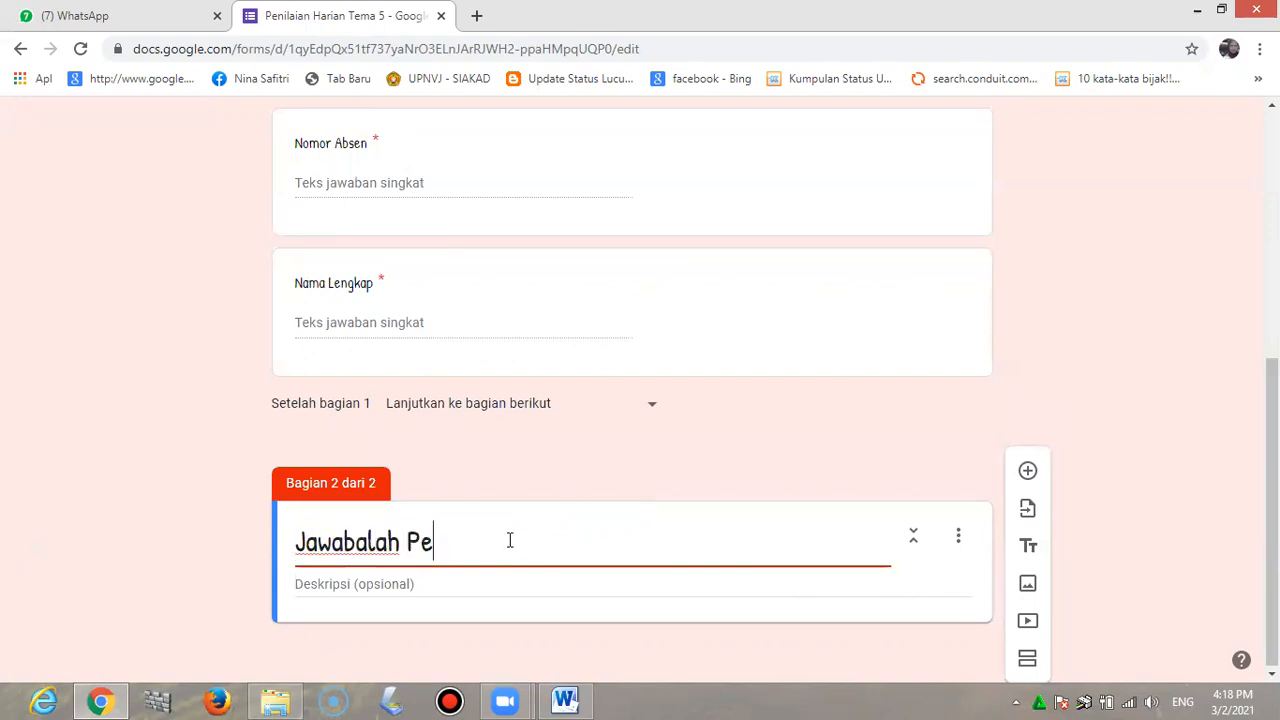
type("rtanyaan dibawa")
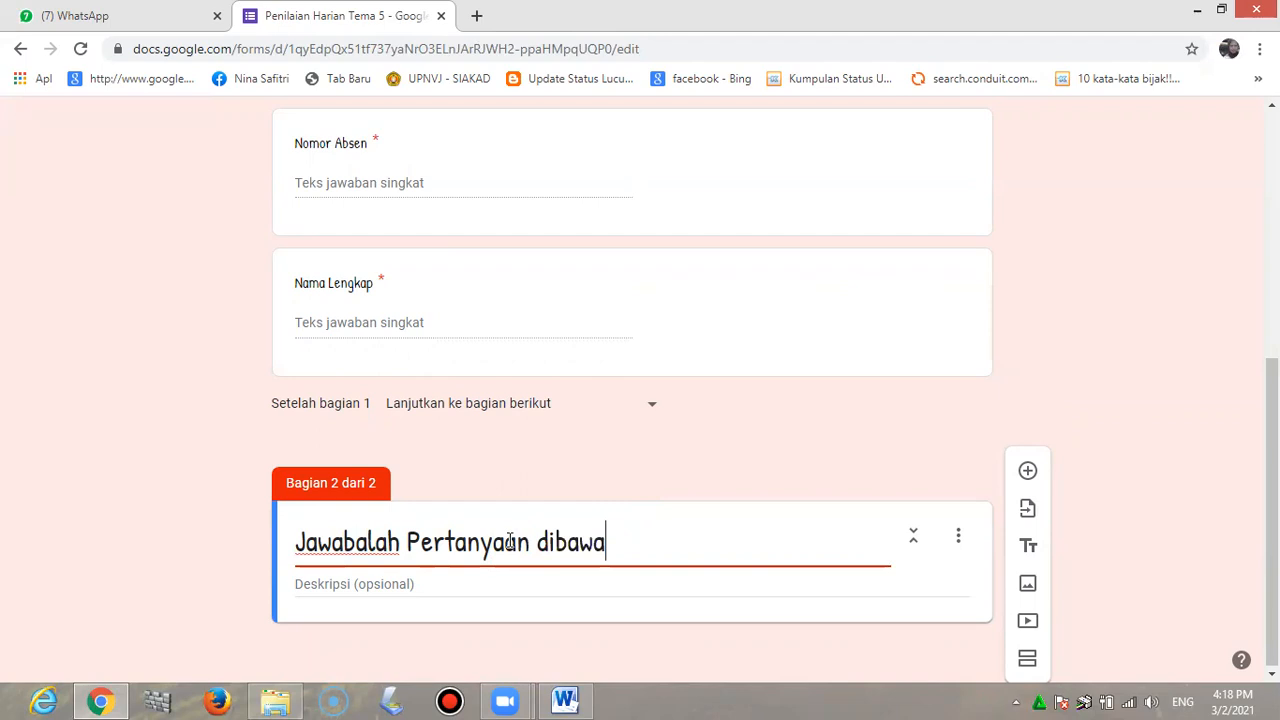
type("h ini!")
left_click(368, 541)
key("BackSpace")
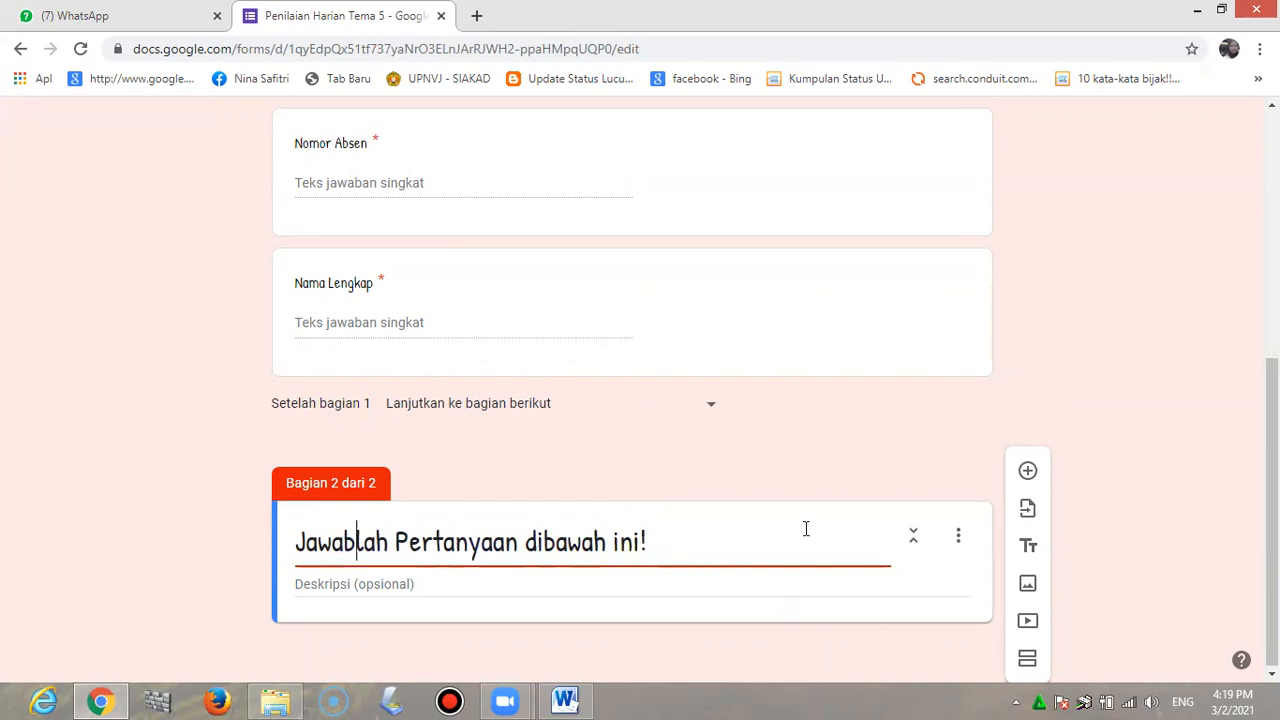
left_click(1027, 473)
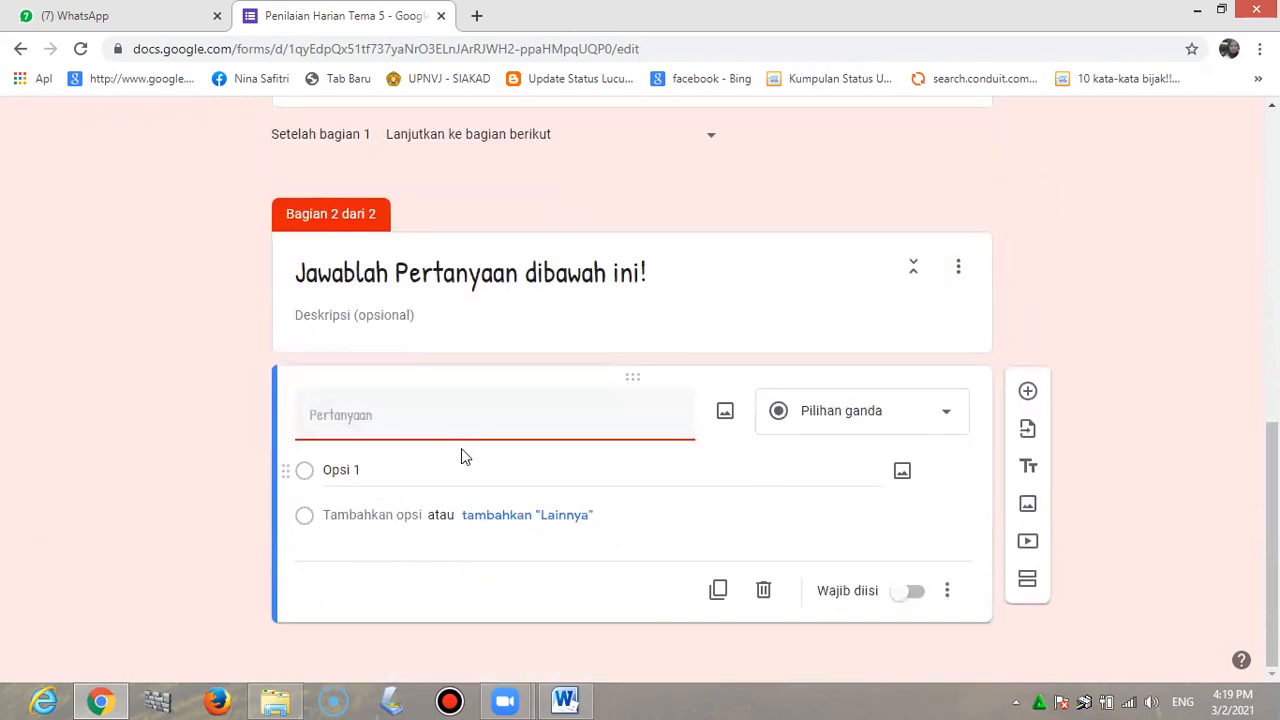
Upload the RANTAI chain image into the blank question and shrink it to a small square
left_click(727, 415)
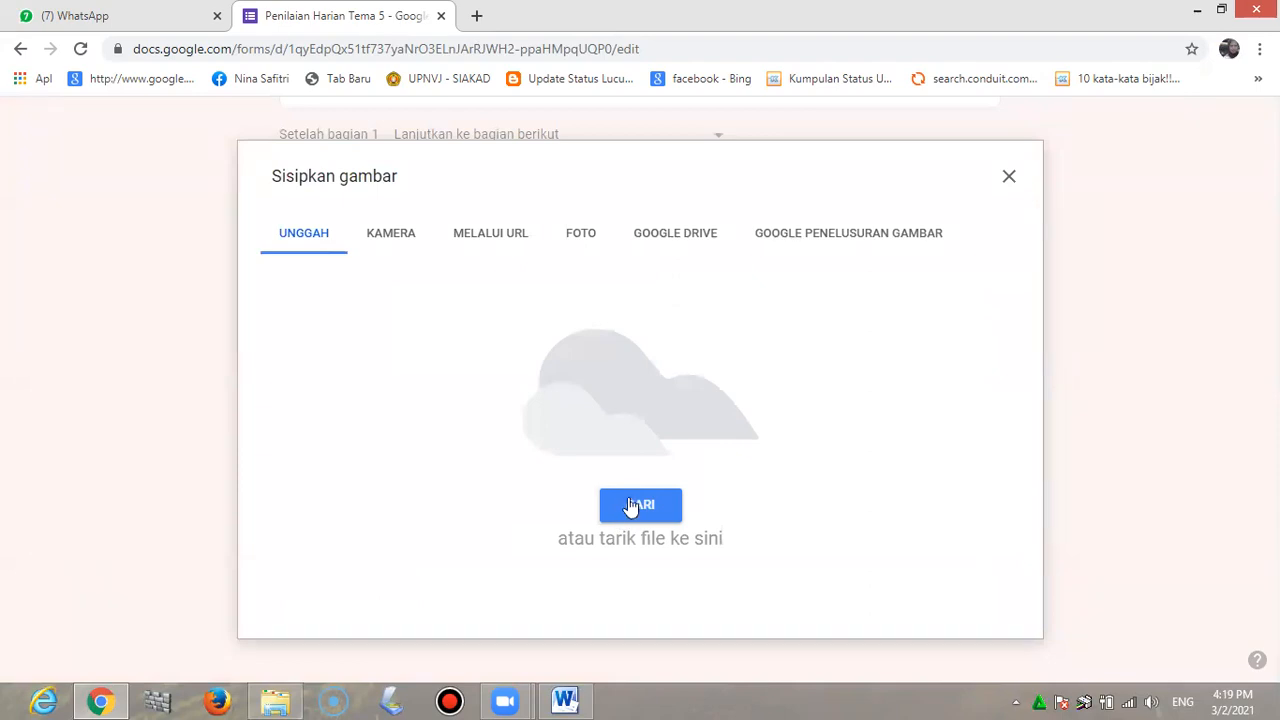
left_click(634, 505)
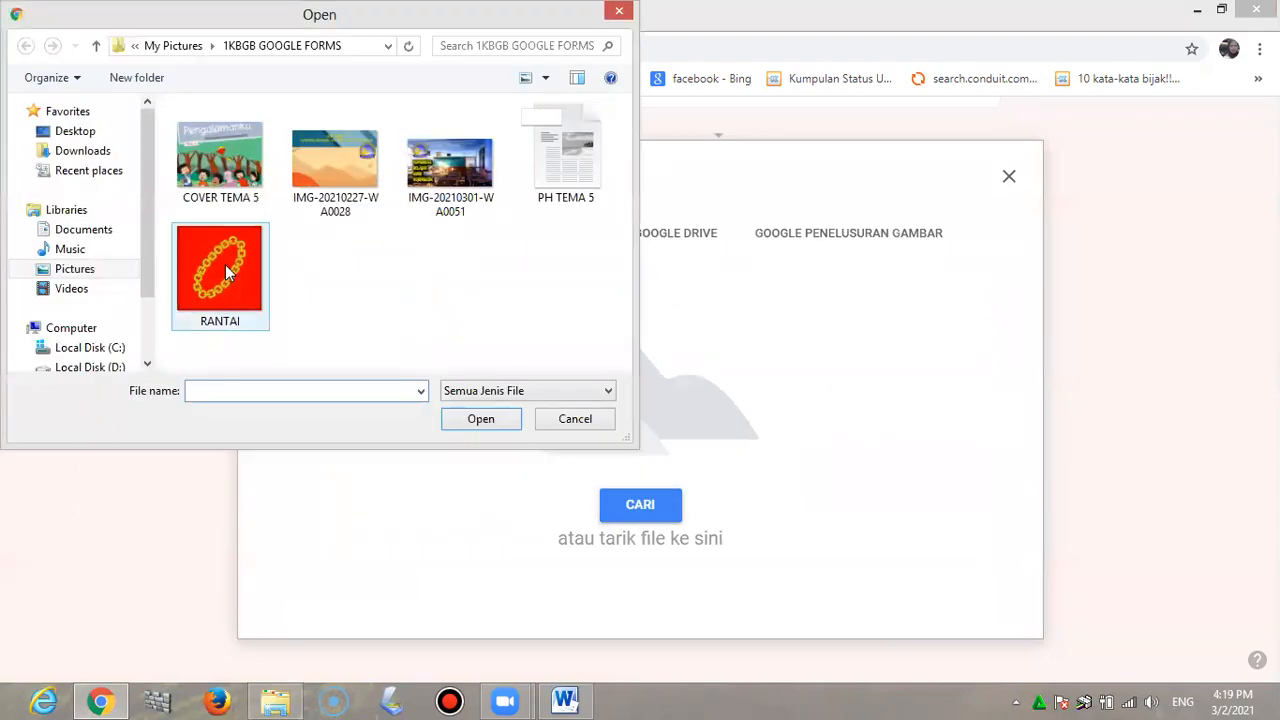
left_click(226, 265)
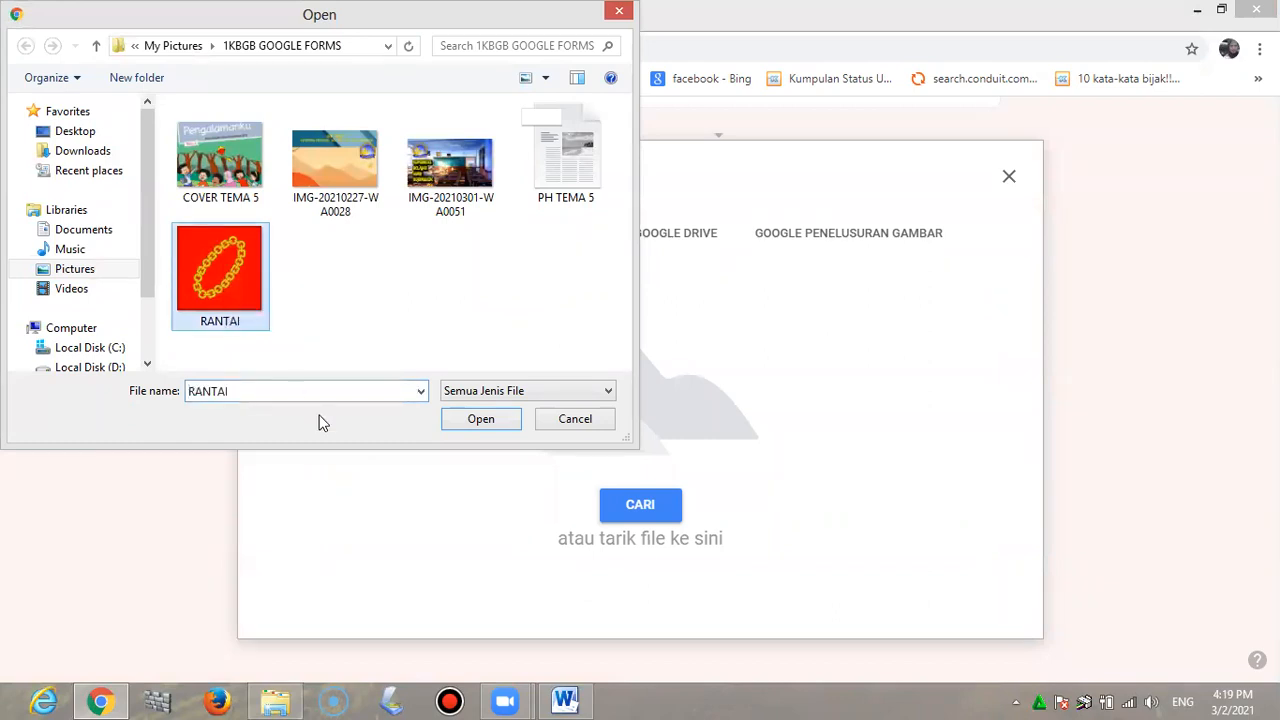
left_click(477, 420)
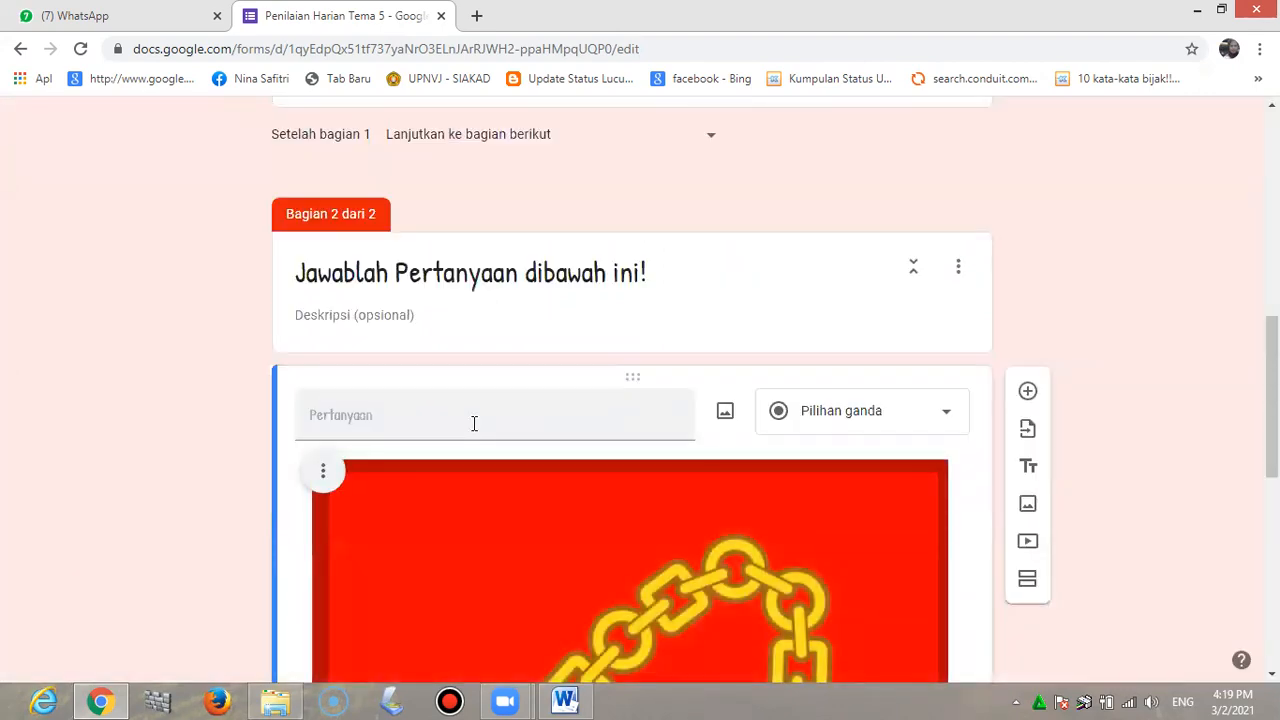
scroll(650, 461, "down", 3)
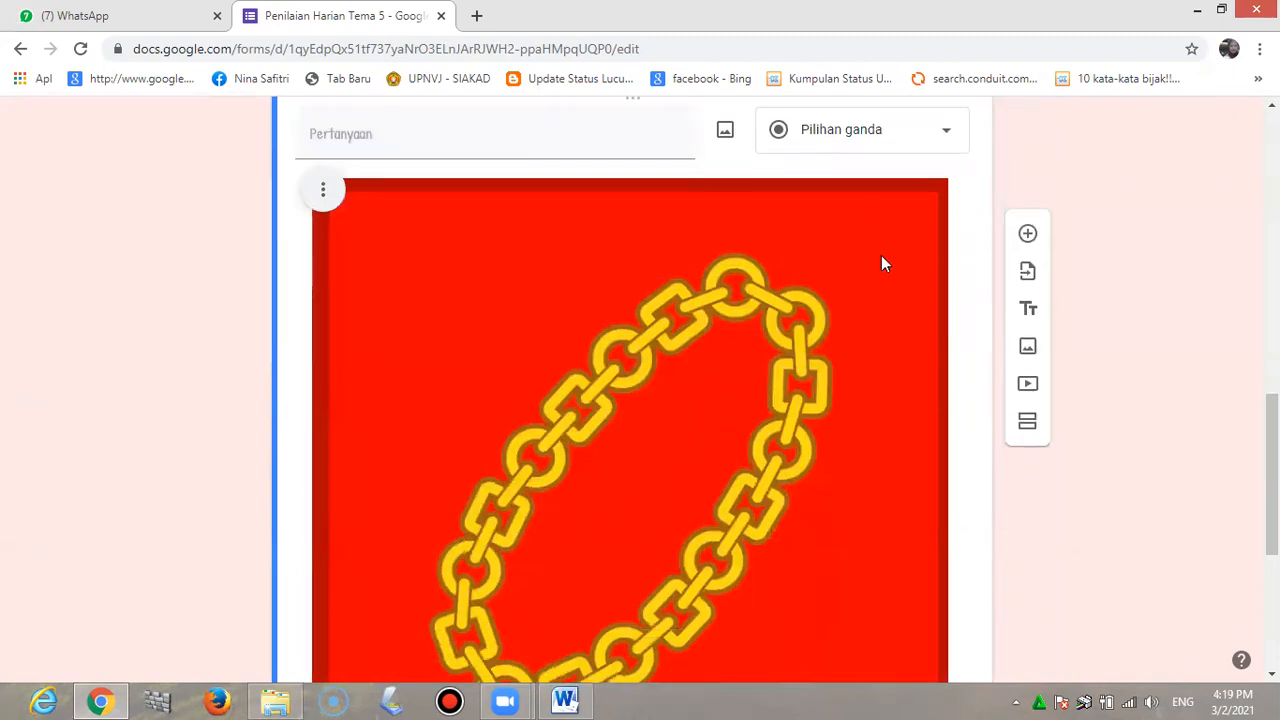
left_click(946, 190)
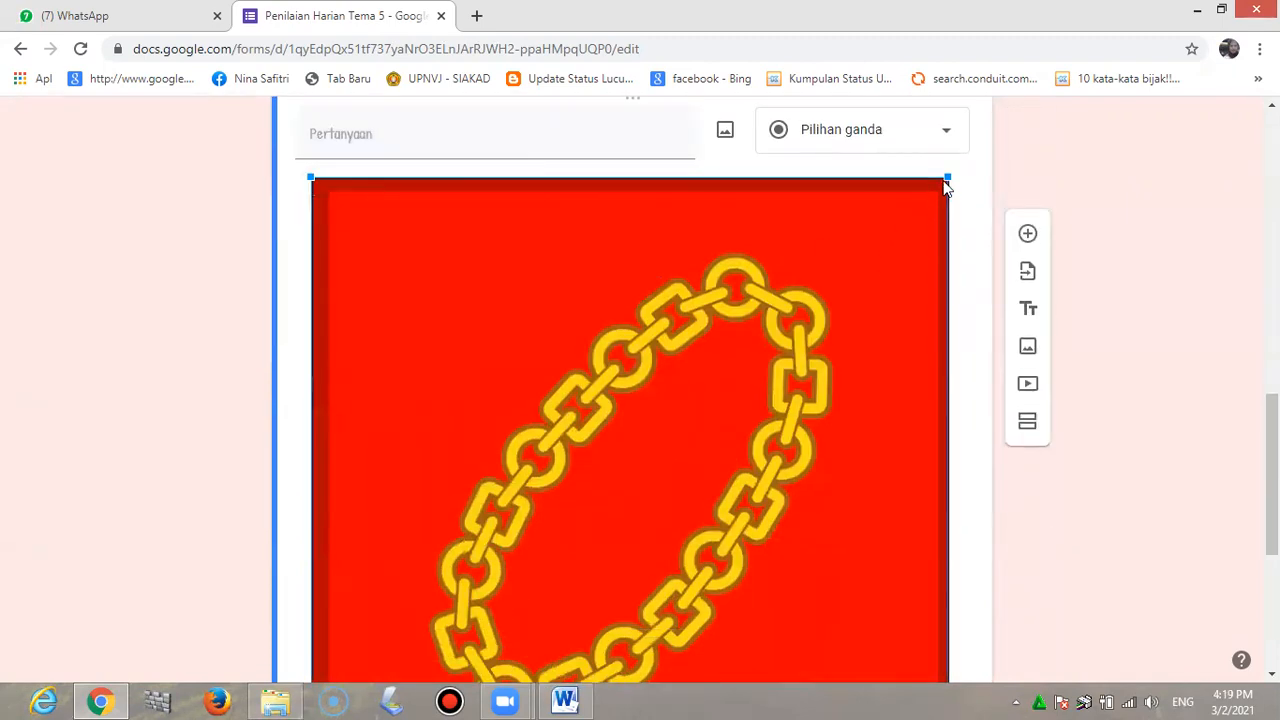
left_click_drag(942, 178, 540, 636)
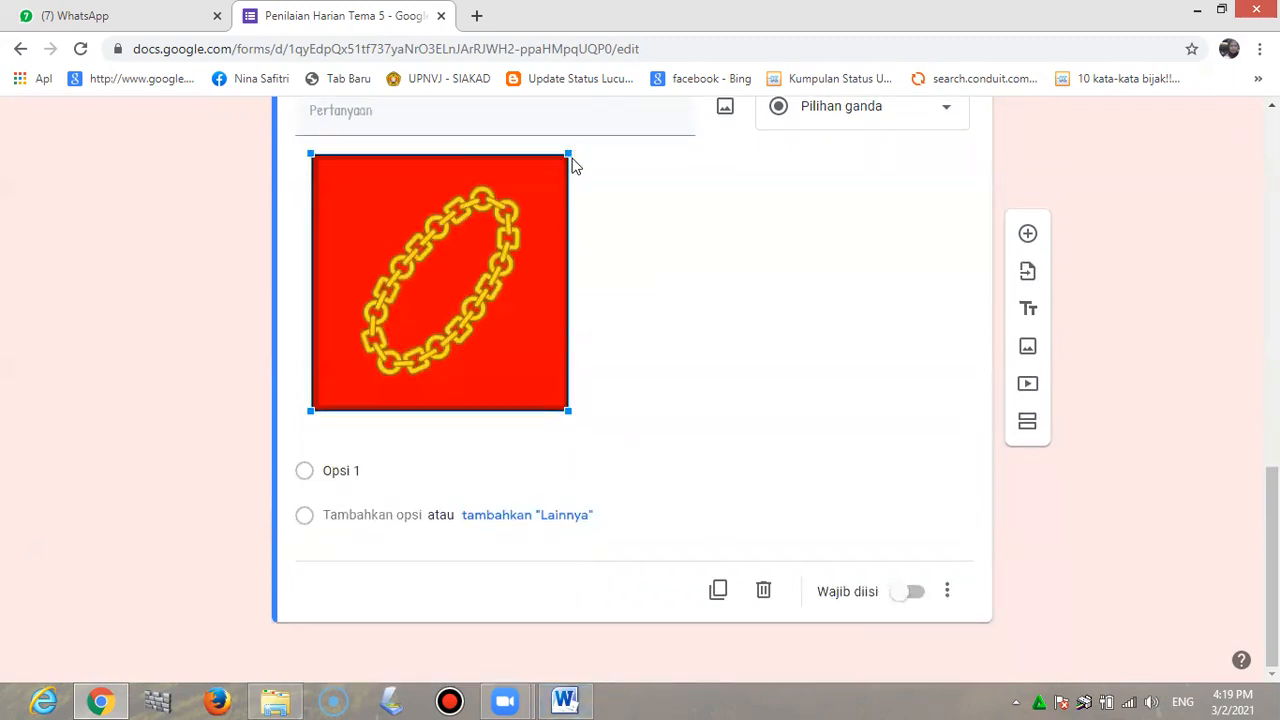
left_click_drag(569, 160, 474, 367)
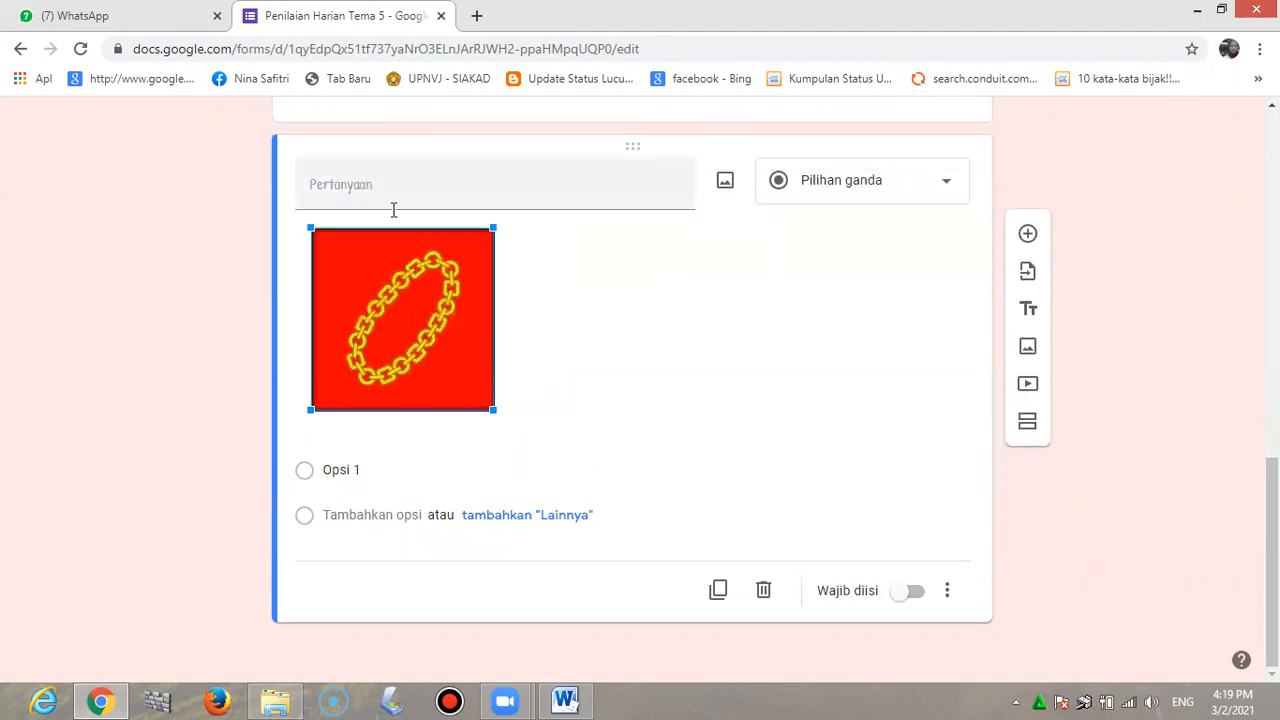
Write the question 'Gambar disamping merupakan simbol sila ke' as multiple choice
left_click(425, 187)
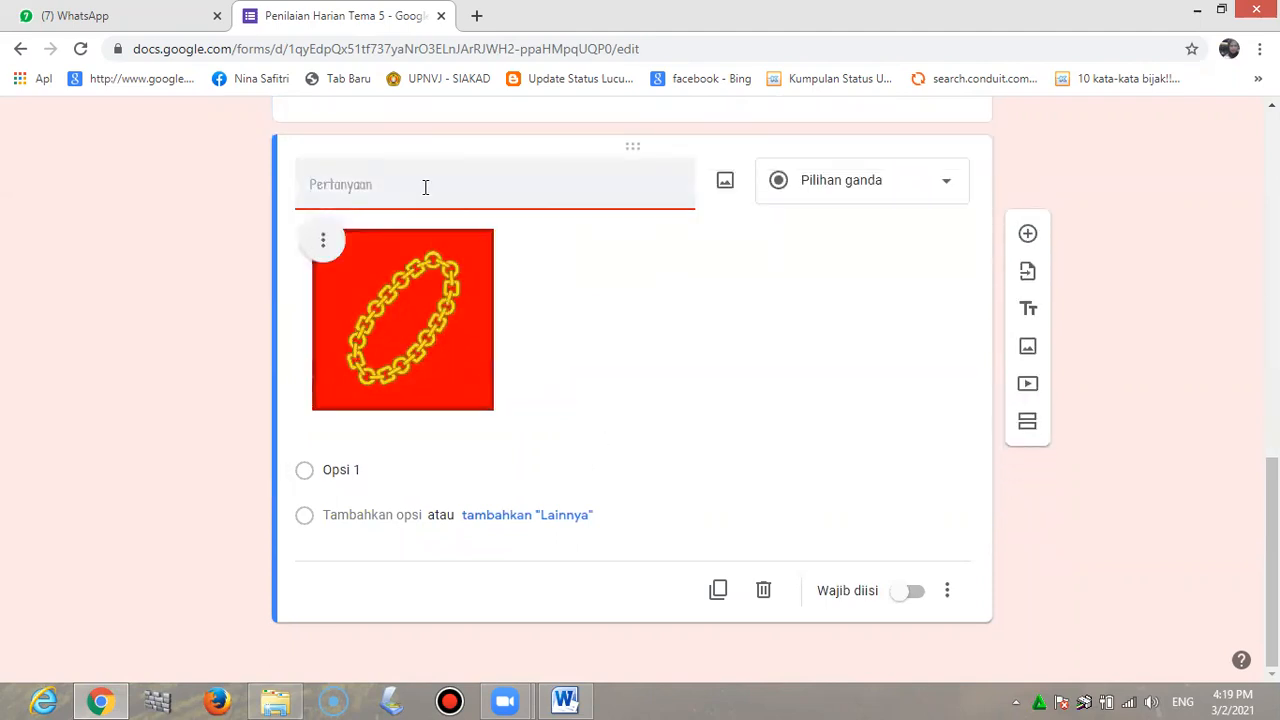
type("Gambar disamping m")
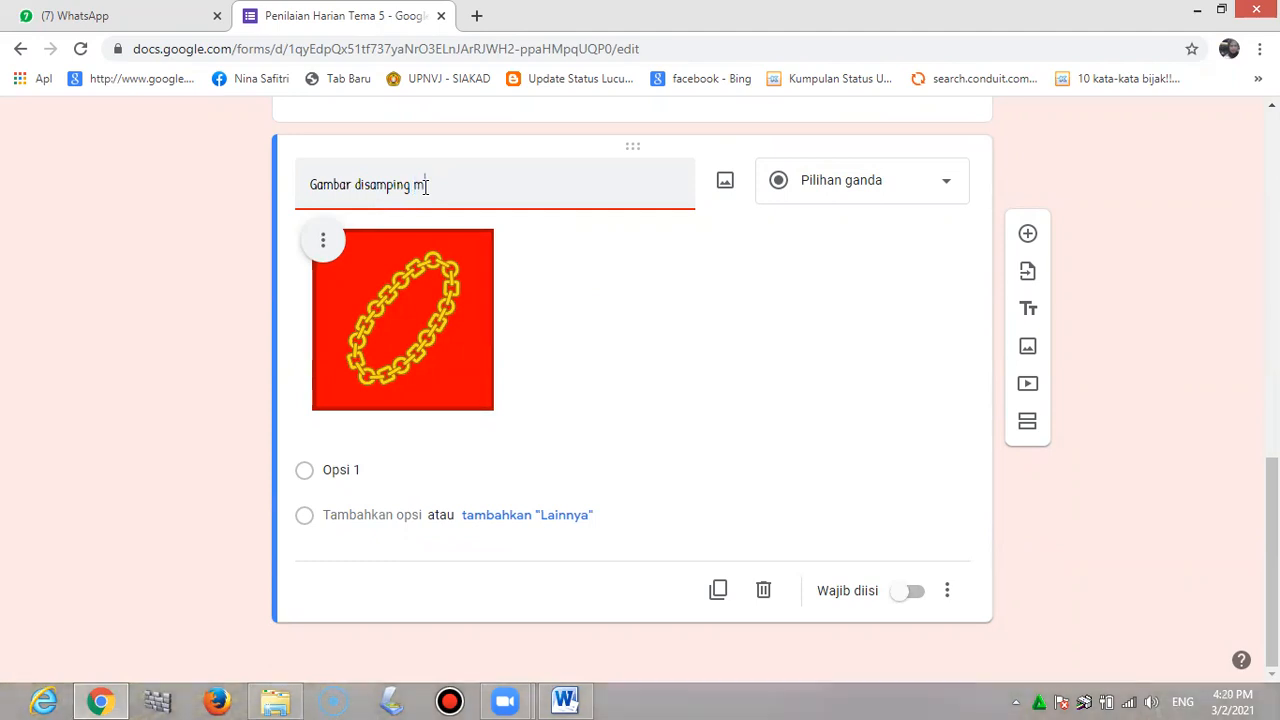
type("erupakan")
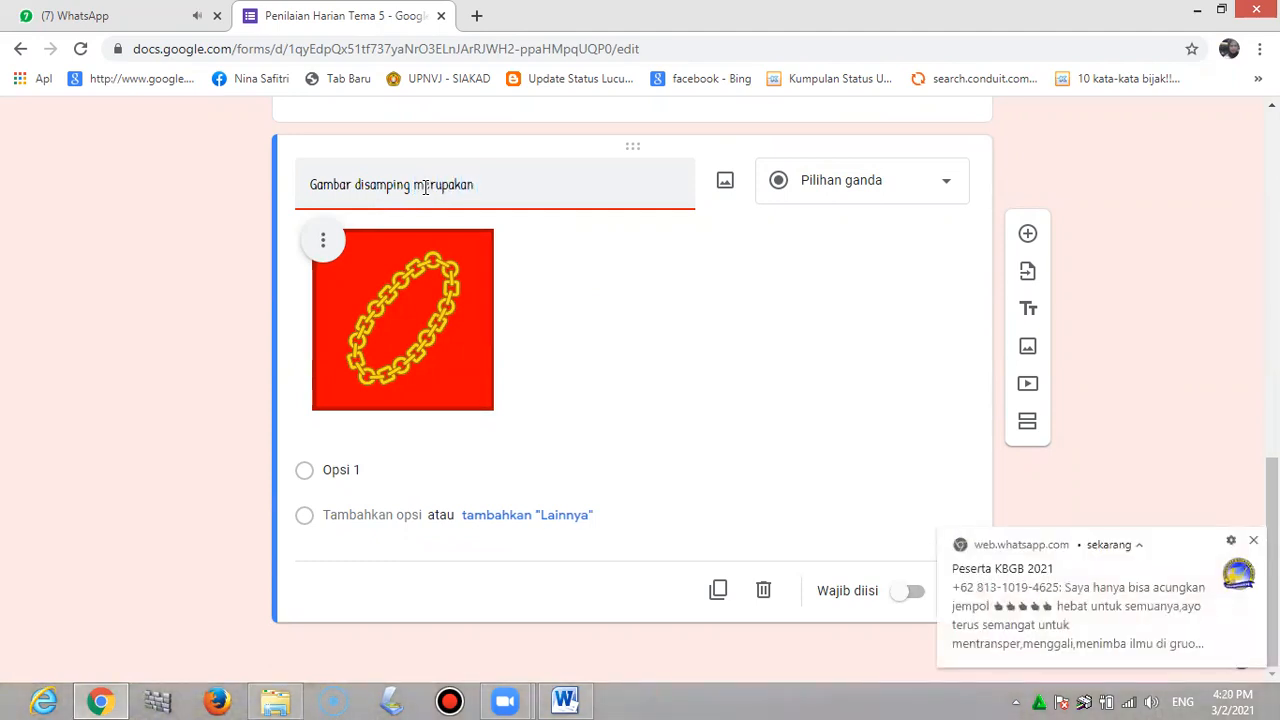
type(" simbol sila ke ...")
left_click(947, 190)
left_click(903, 240)
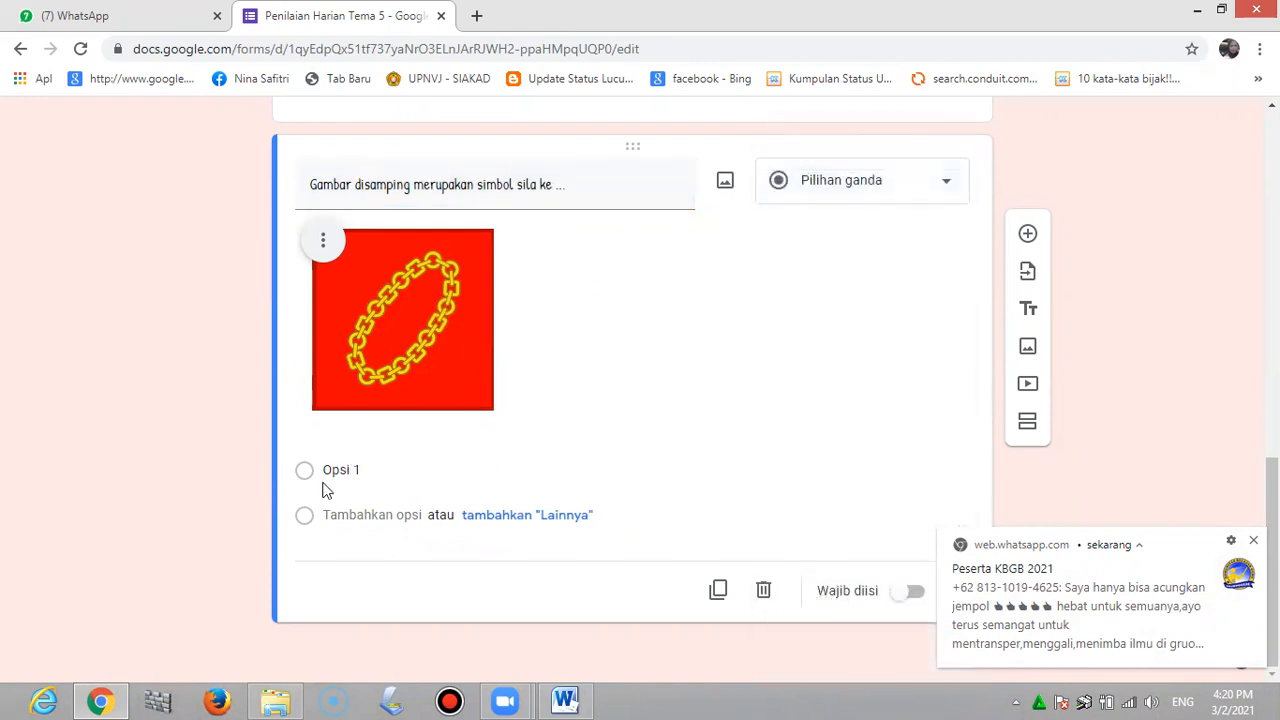
Give the question answer options 1, 2 and 3 and mark it required
left_click(355, 471)
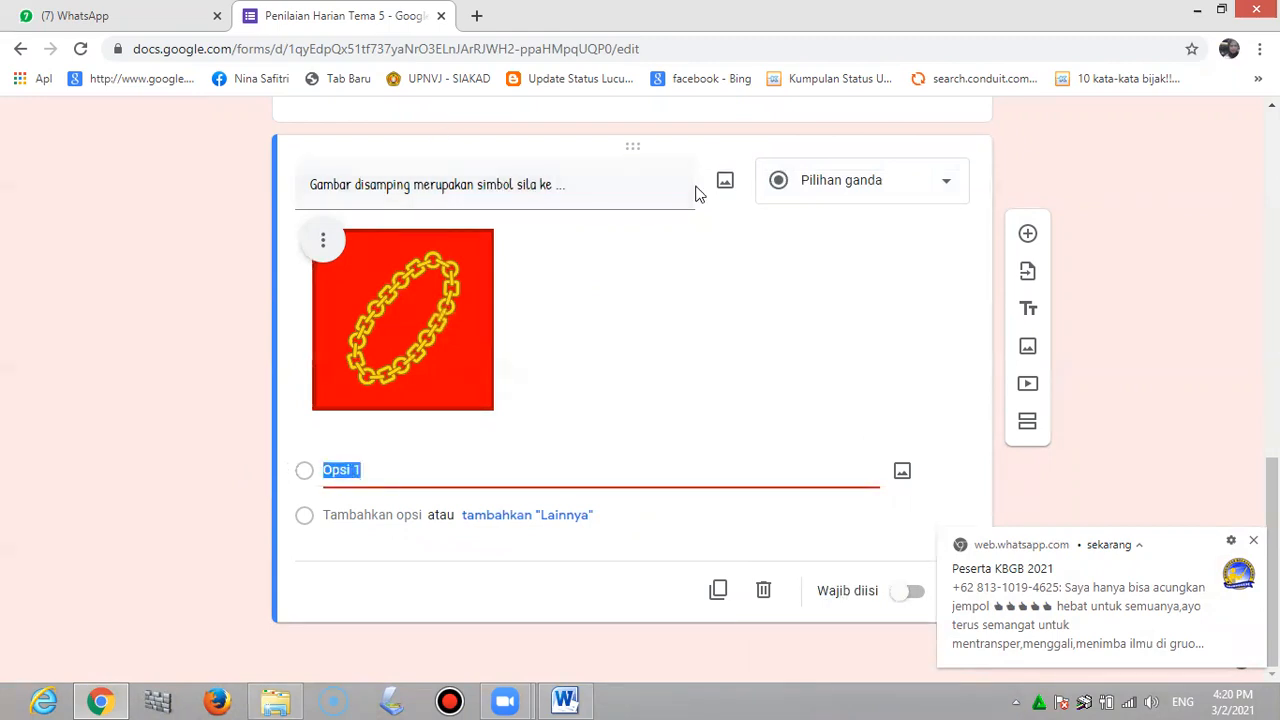
type("1")
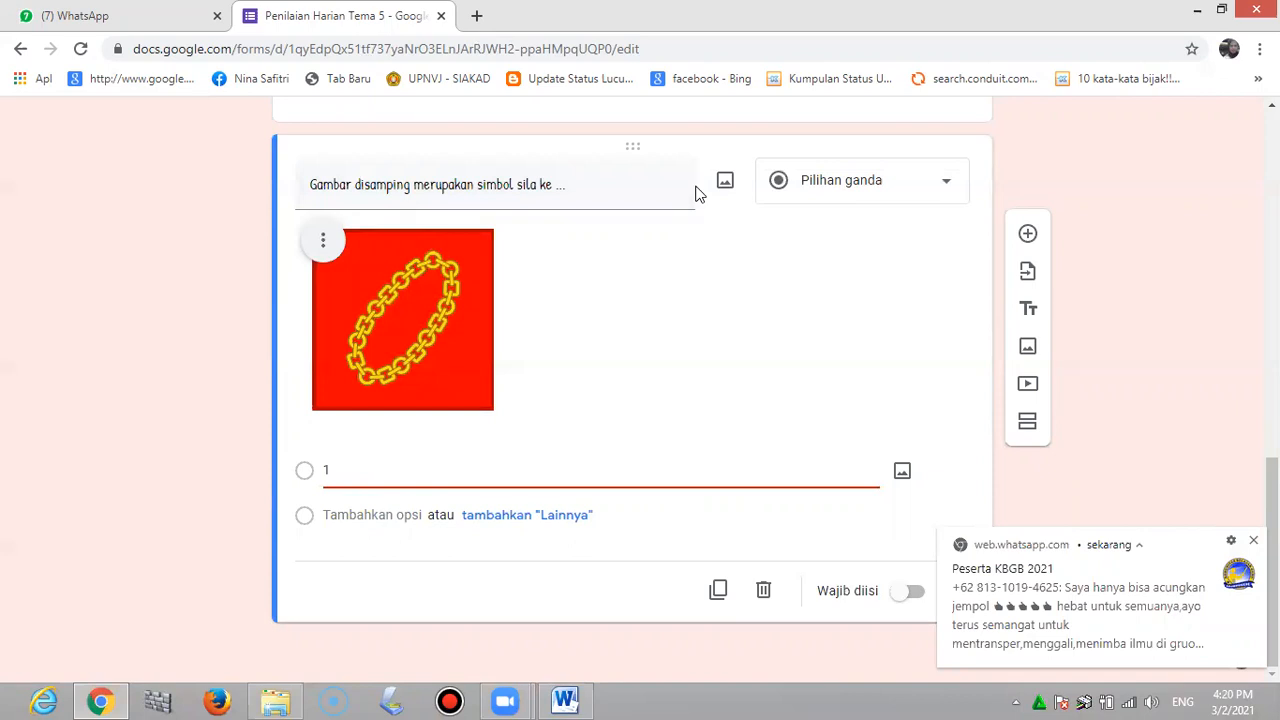
key("Return")
type("2")
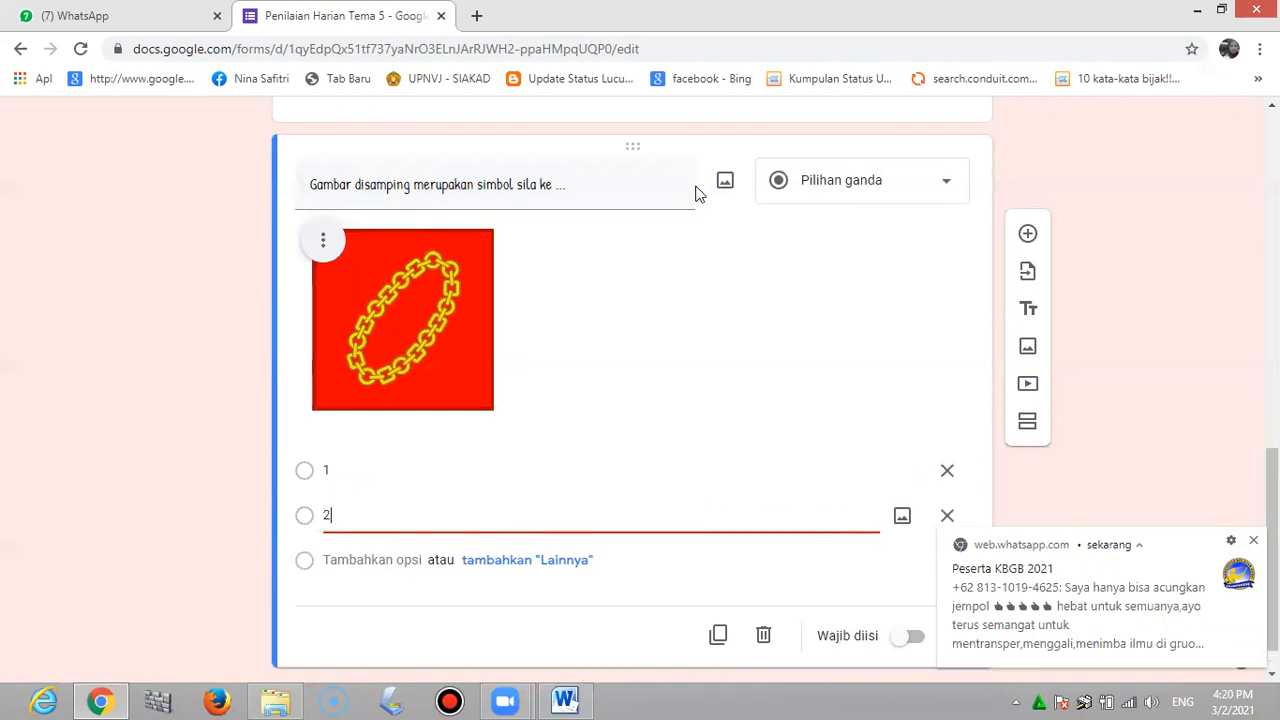
key("Return")
type("3")
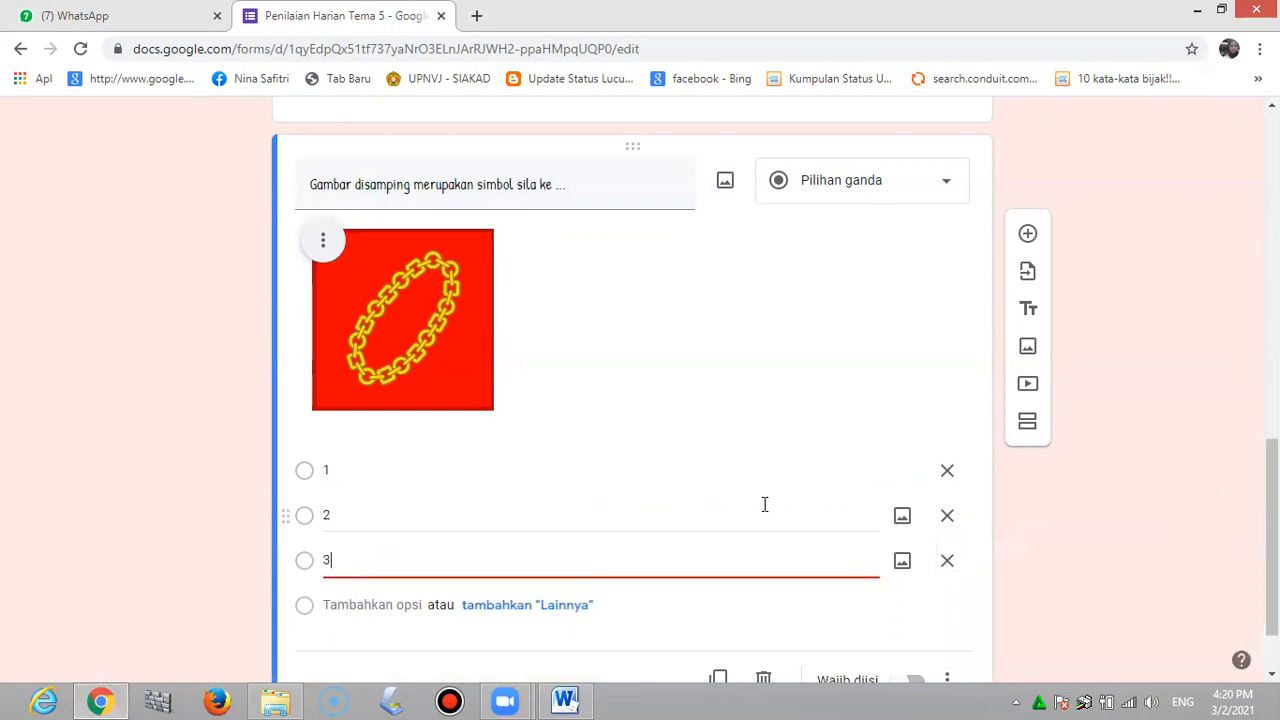
scroll(764, 504, "down", 2)
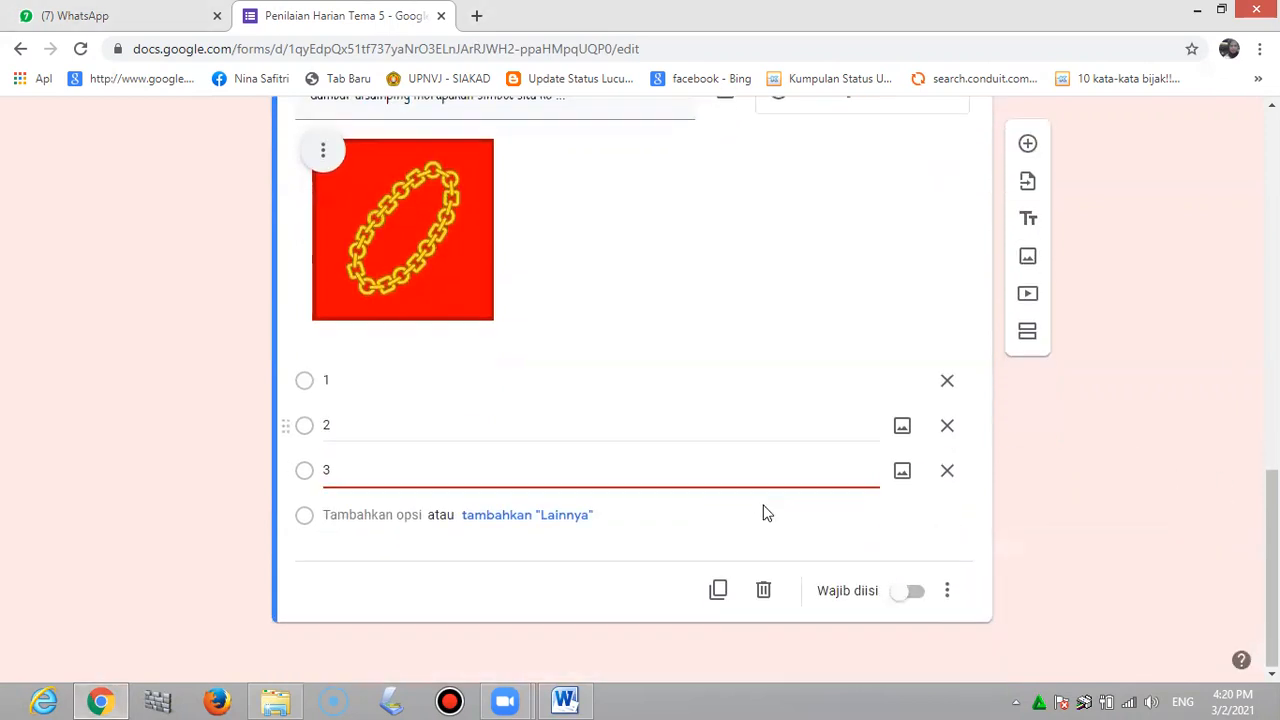
left_click(905, 594)
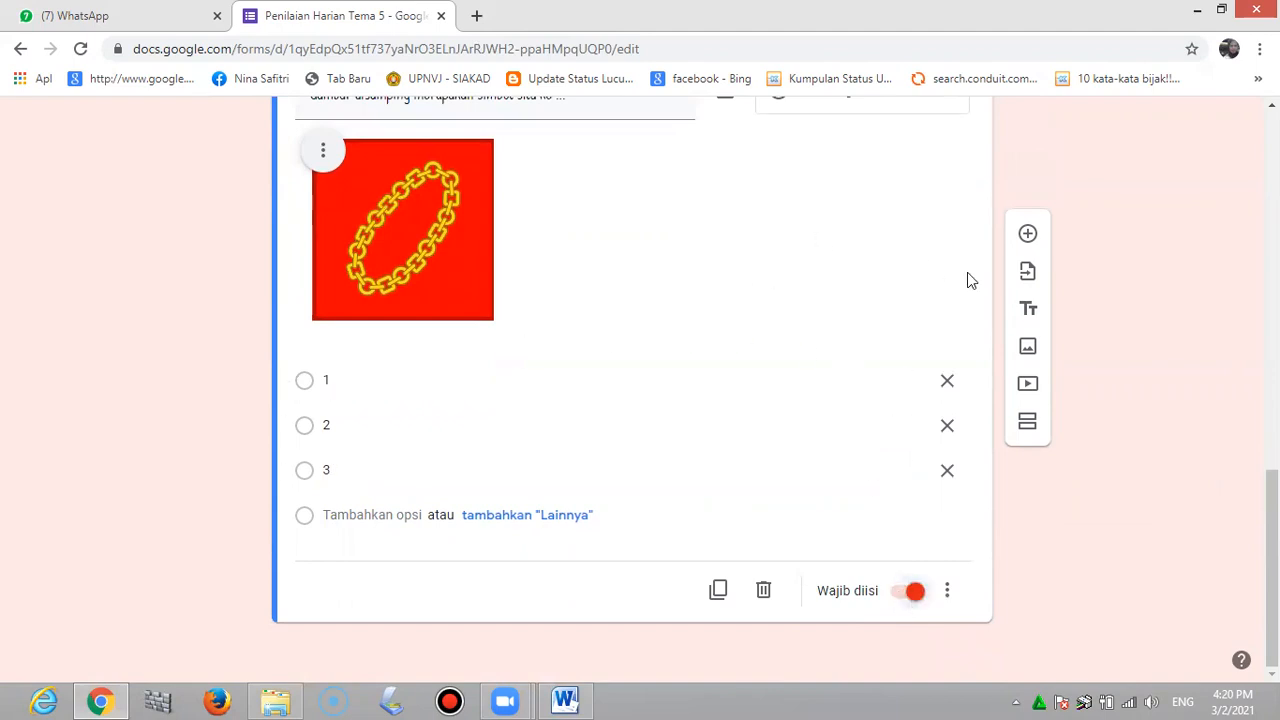
Add a blank multiple-choice question below the chain question and switch to the PH TEMA 5 document
left_click(1027, 235)
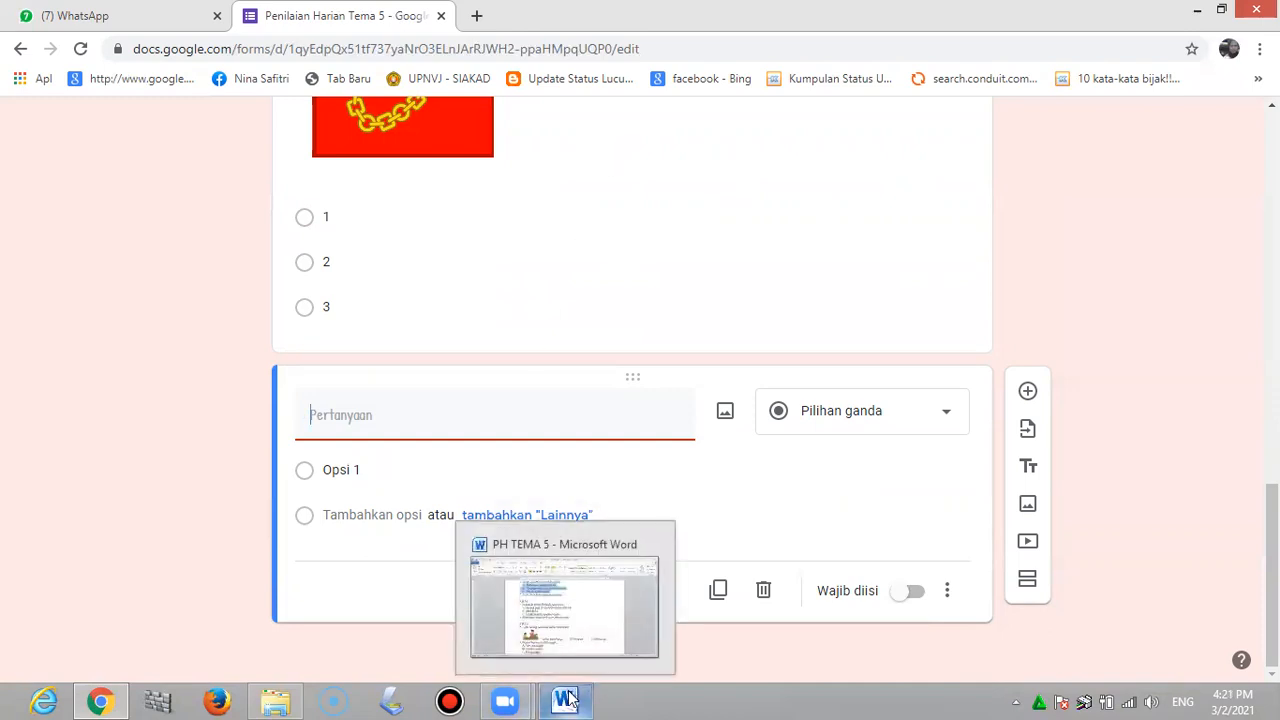
left_click(541, 627)
left_click(560, 322)
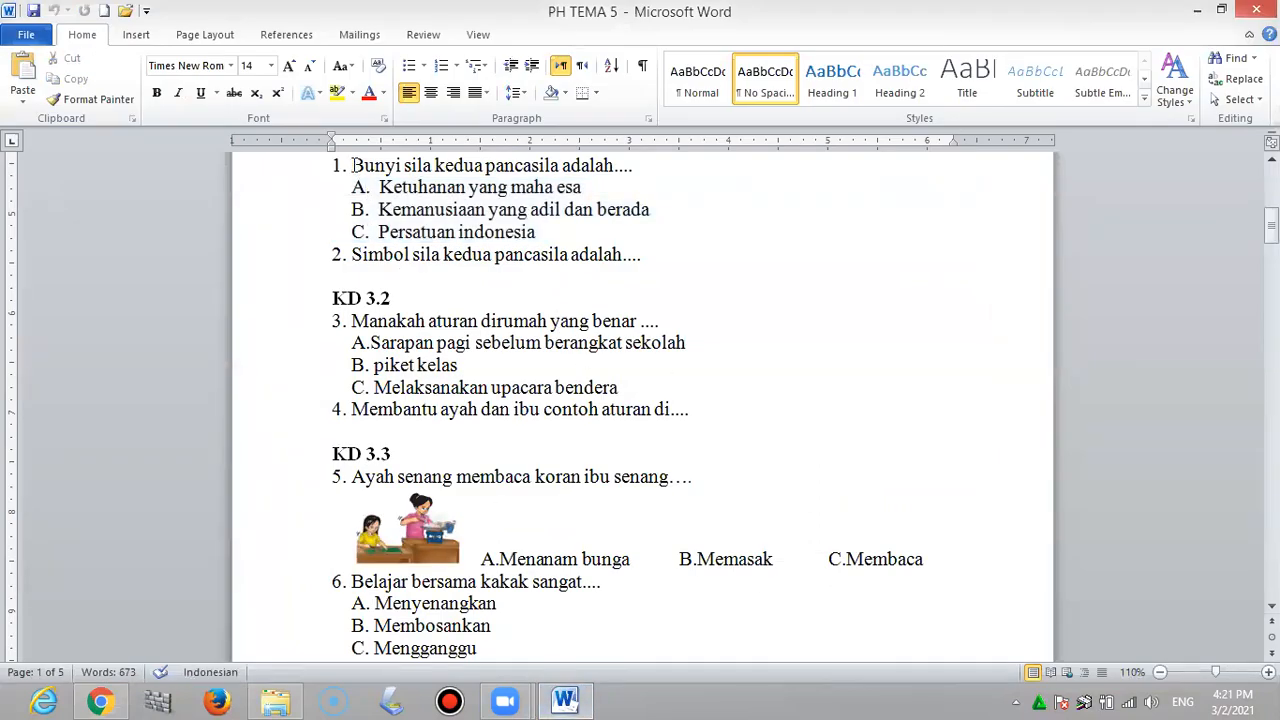
Copy question 1 from Word into the form question: 'Bunyi sila kedua pancasila adalah....'
left_click_drag(351, 165, 633, 160)
key("ctrl+c")
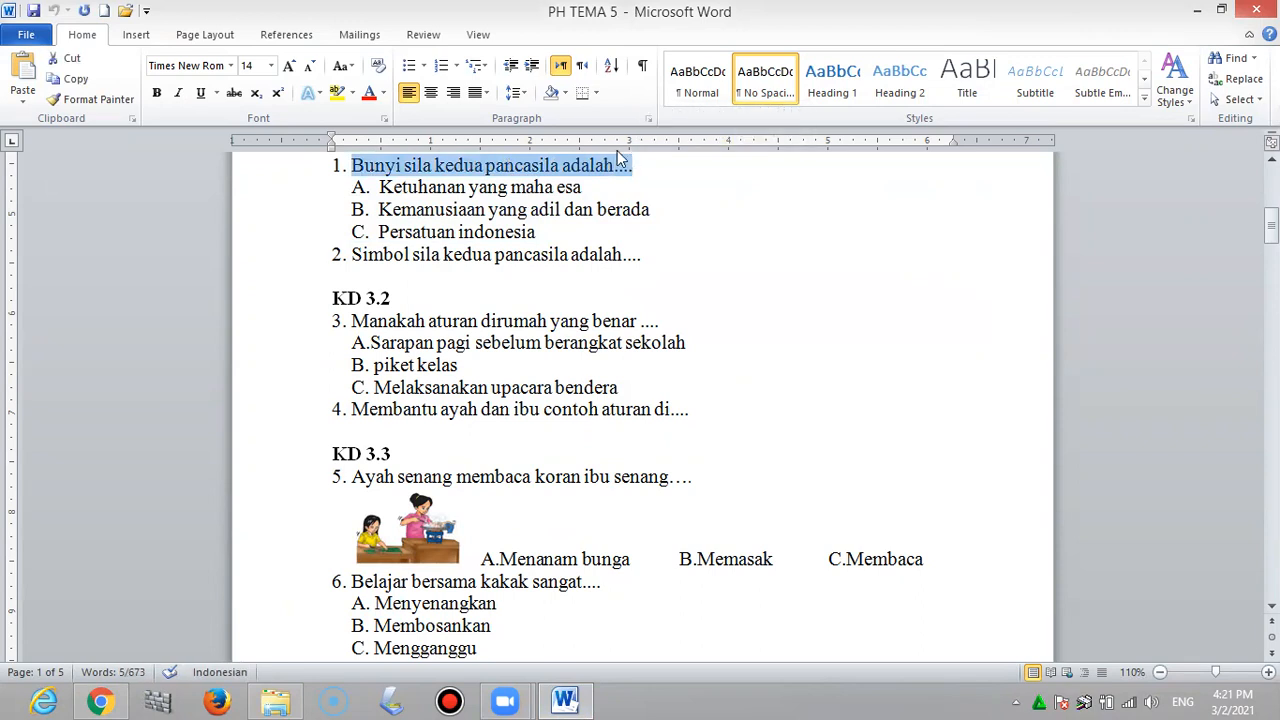
left_click(505, 700)
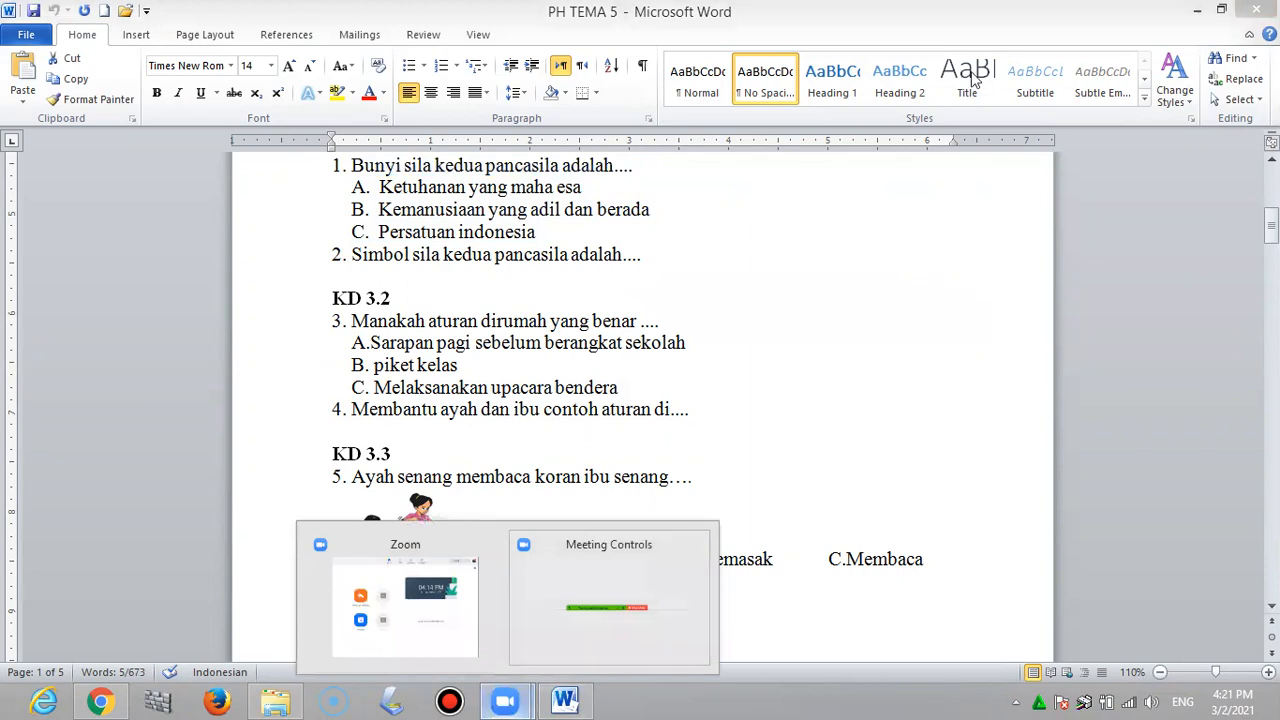
left_click(1197, 14)
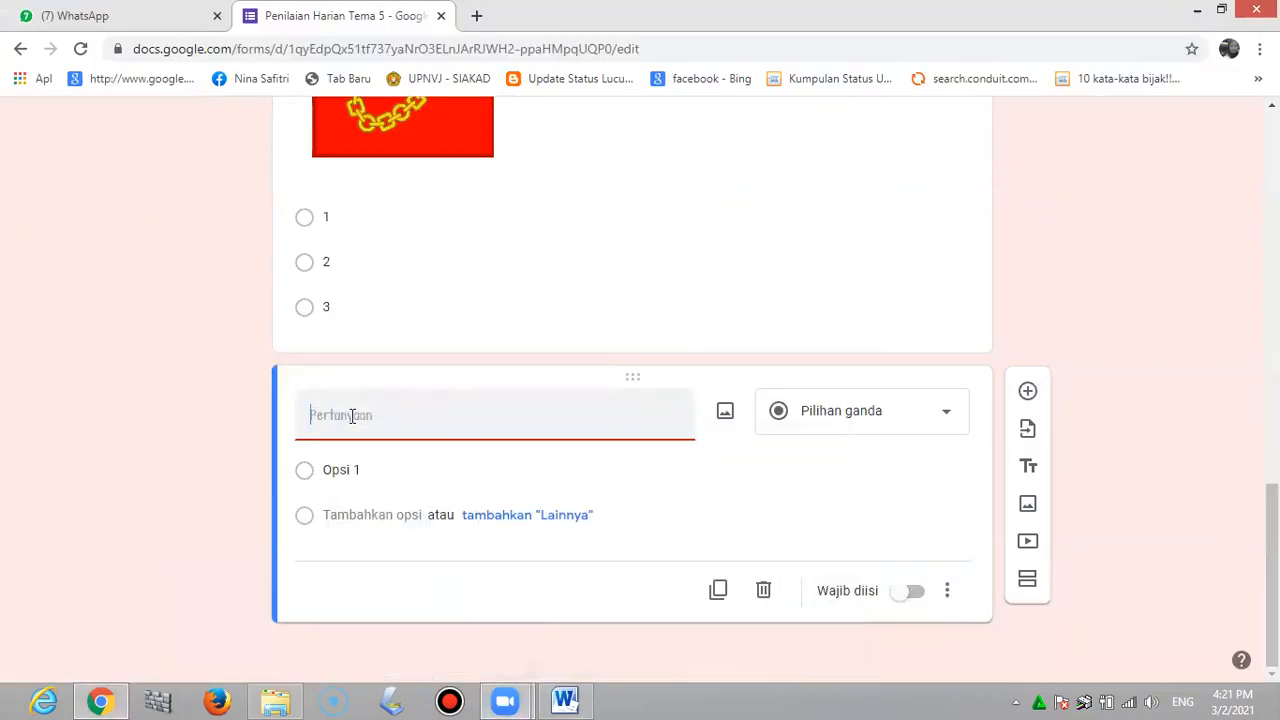
key("ctrl+v")
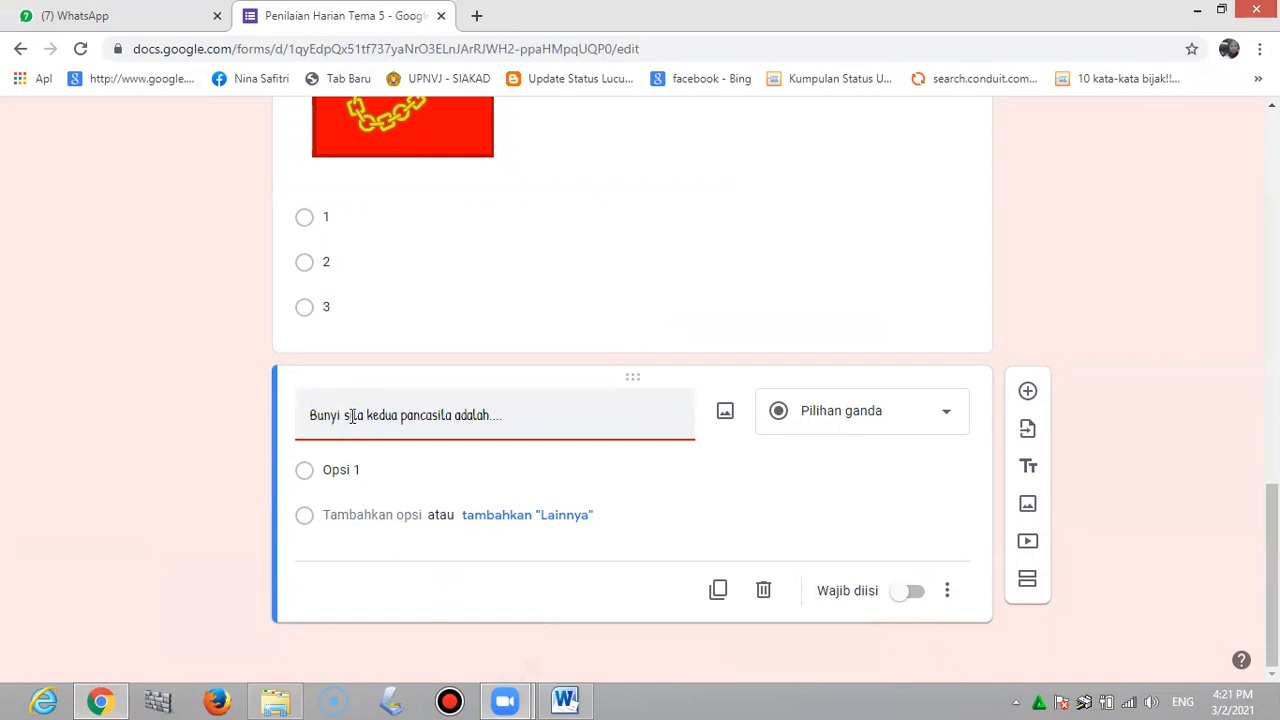
Copy answer options A–C of question 1 from the Word document and return to the form
left_click(566, 700)
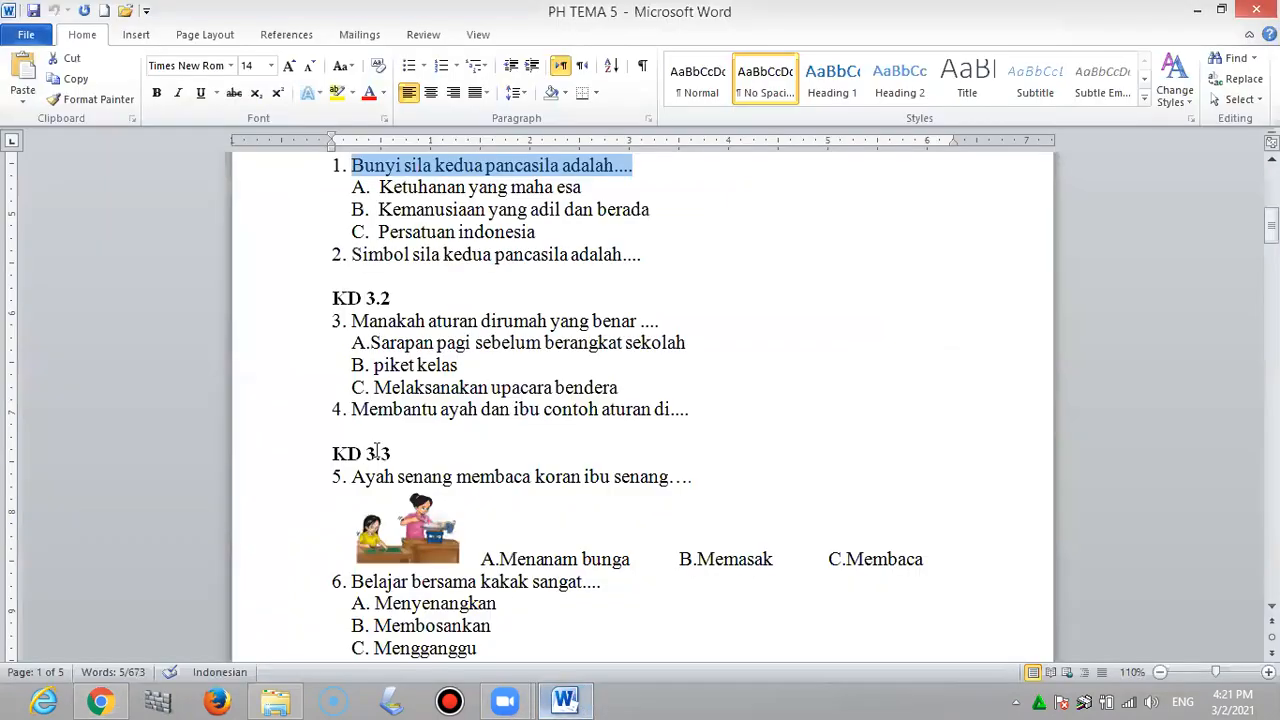
left_click_drag(352, 196, 659, 250)
key("ctrl+c")
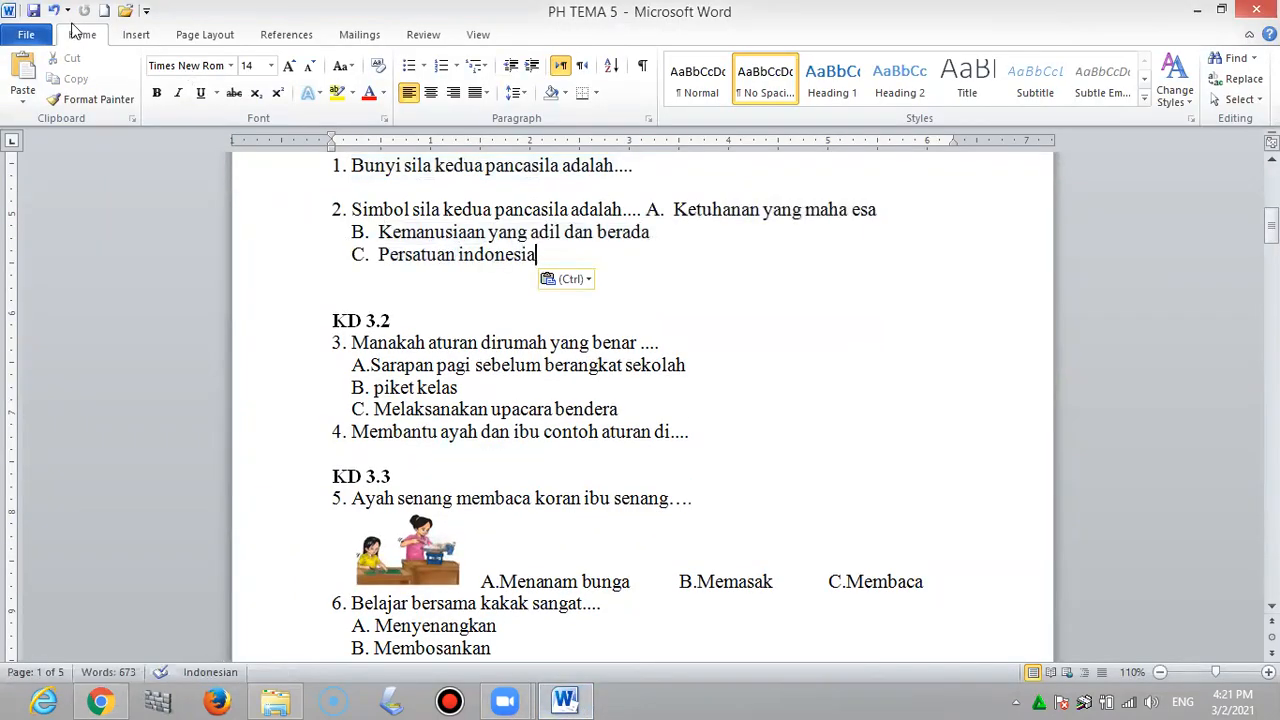
left_click(55, 11)
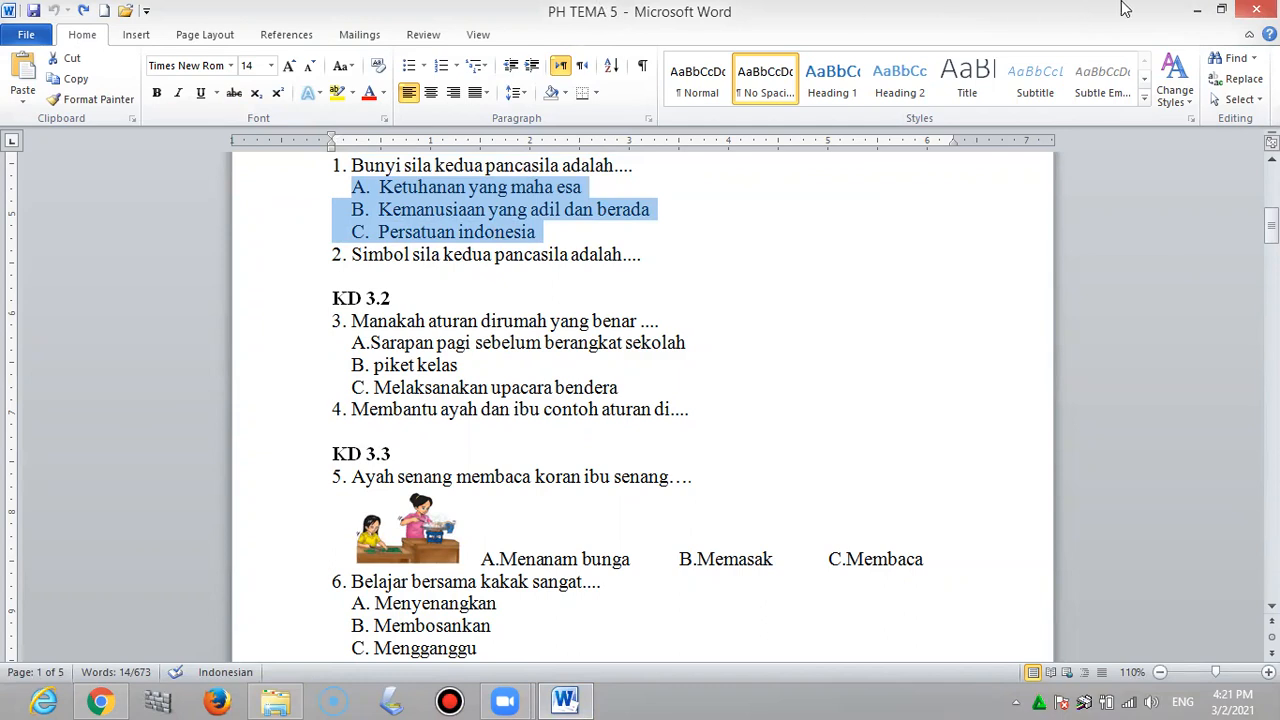
left_click(1195, 12)
left_click(355, 471)
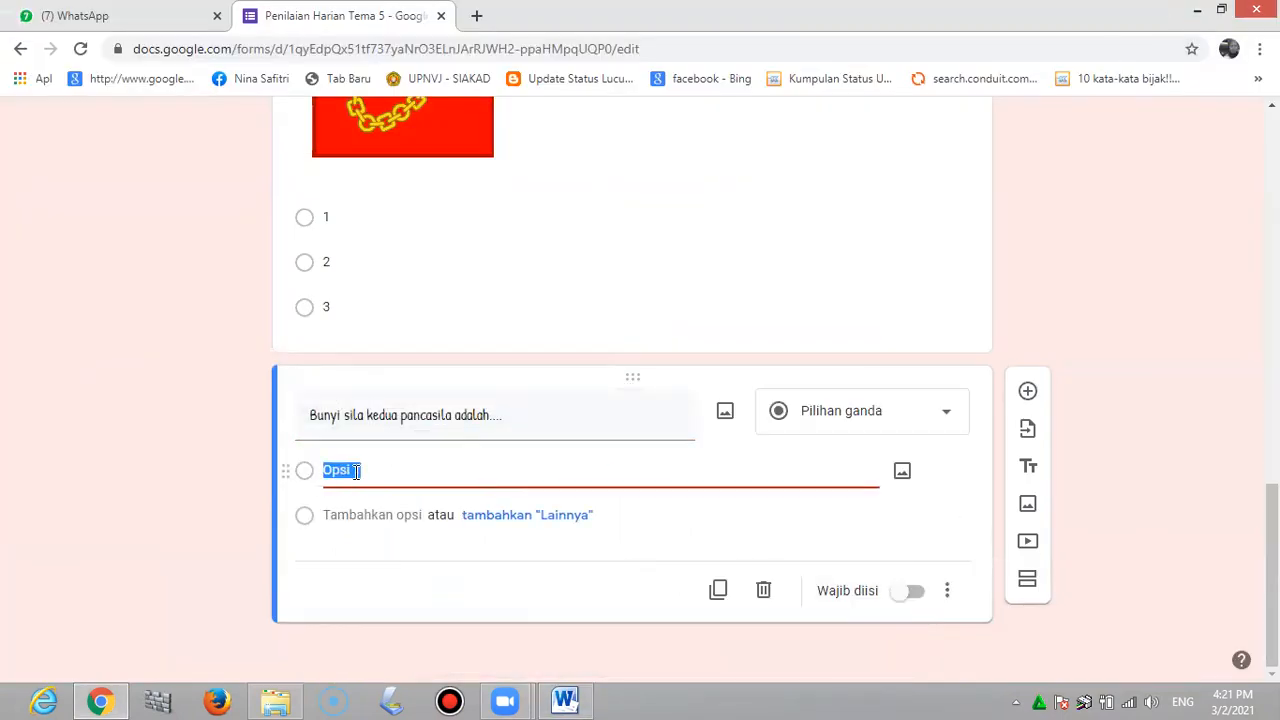
Paste answer choices A, B and C into the pancasila question and mark it required
key("ctrl+v")
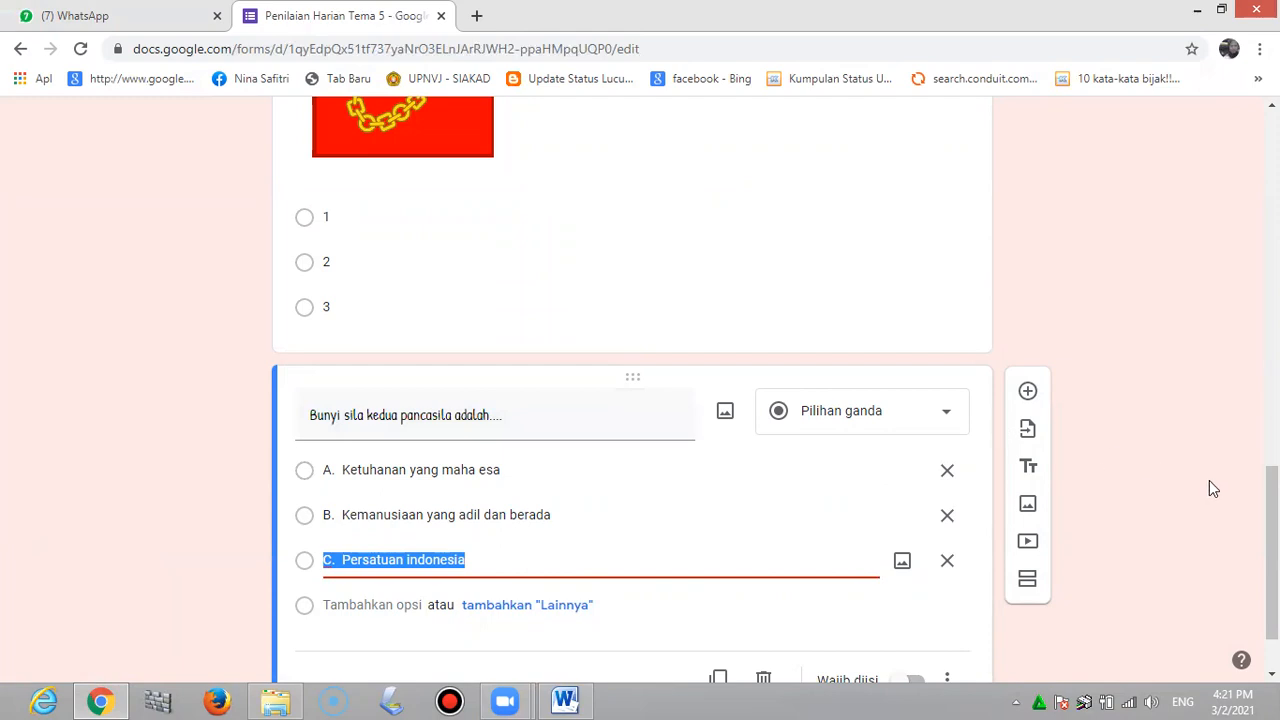
scroll(1270, 550, "down", 1)
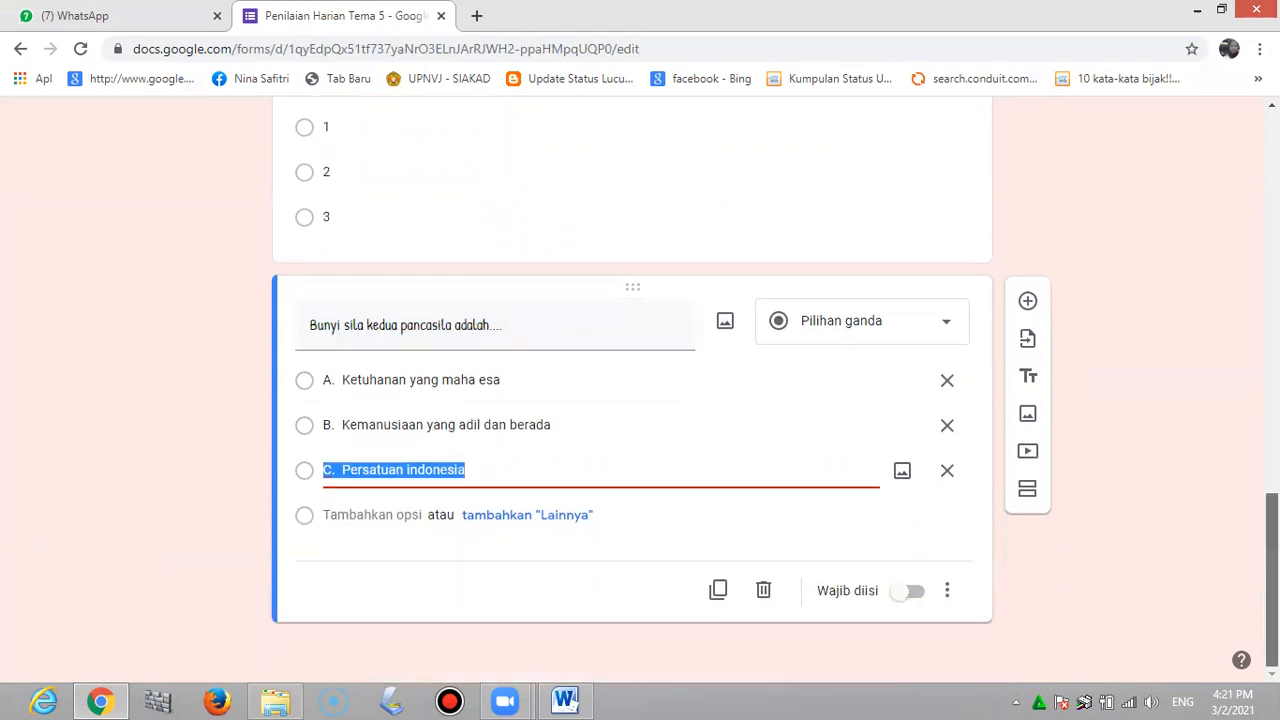
left_click(899, 592)
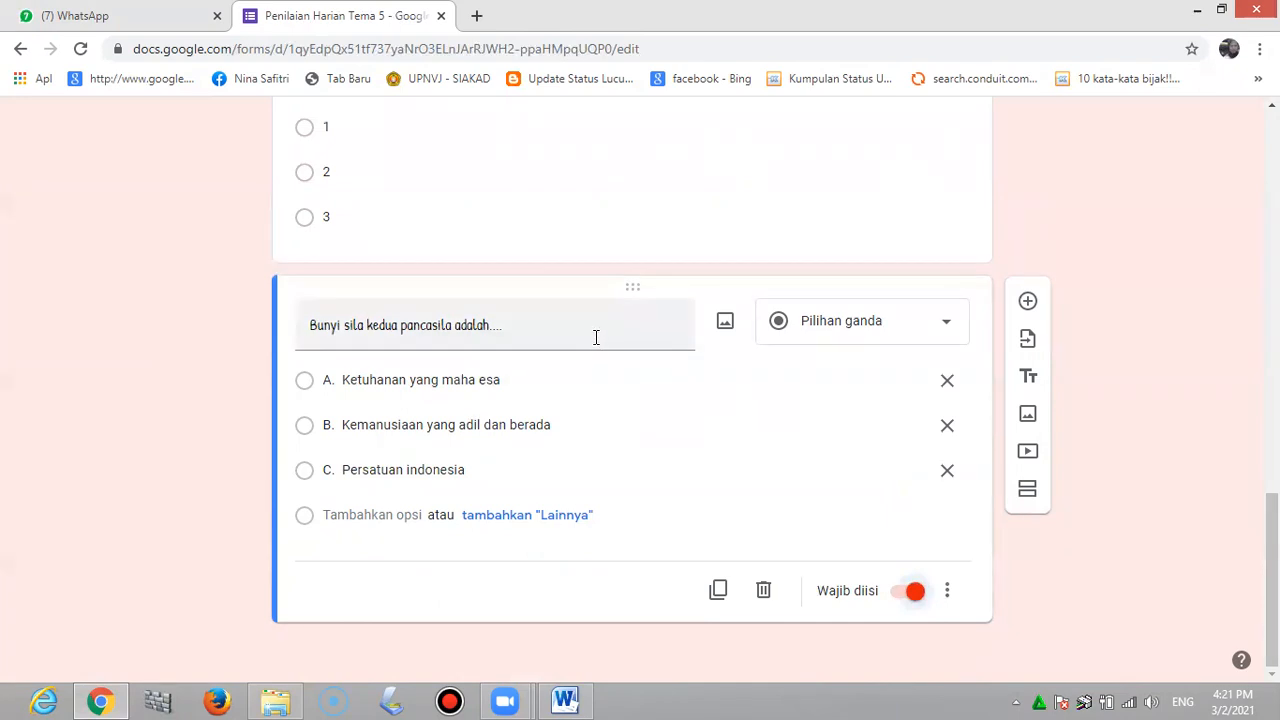
scroll(733, 405, "up", 20)
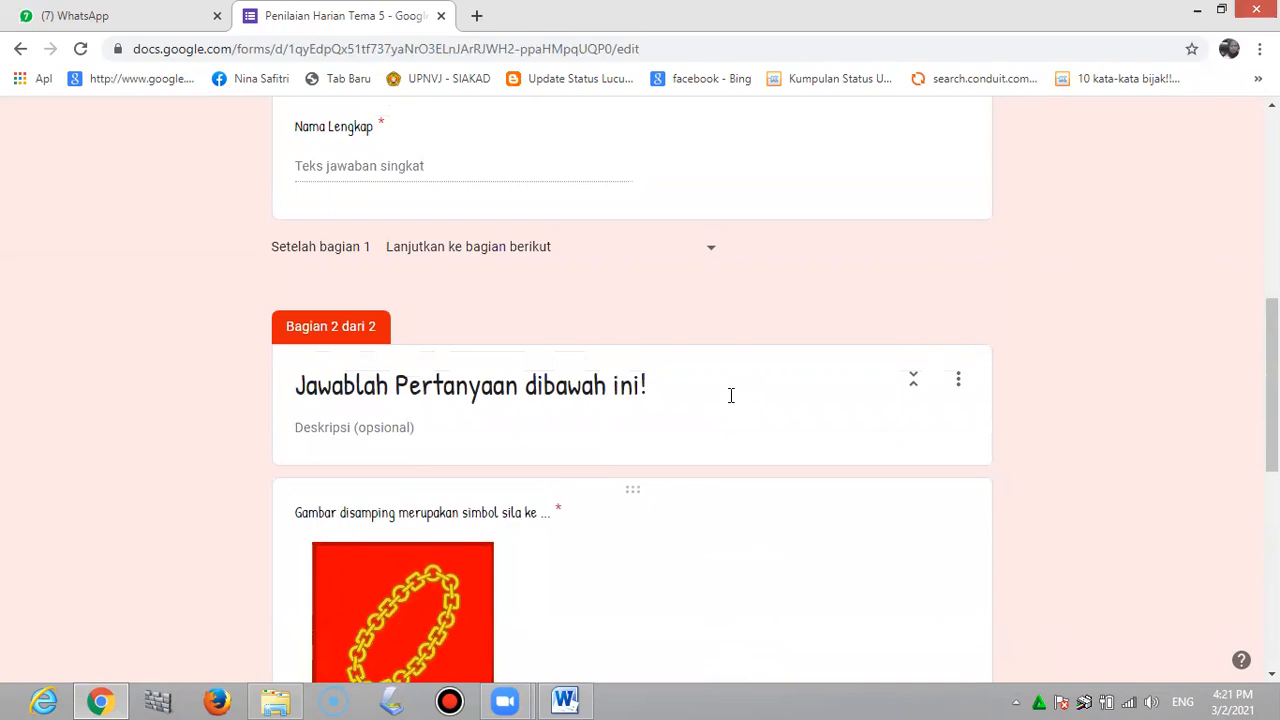
scroll(727, 393, "up", 2)
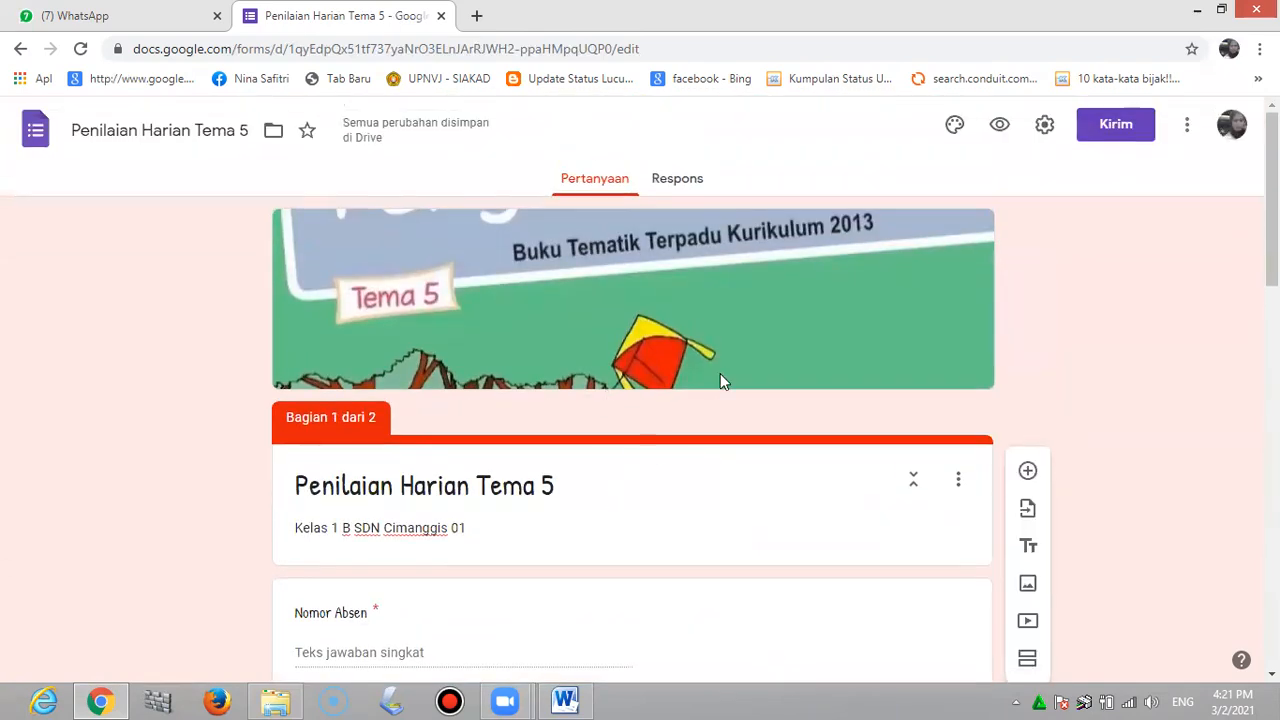
left_click(1045, 125)
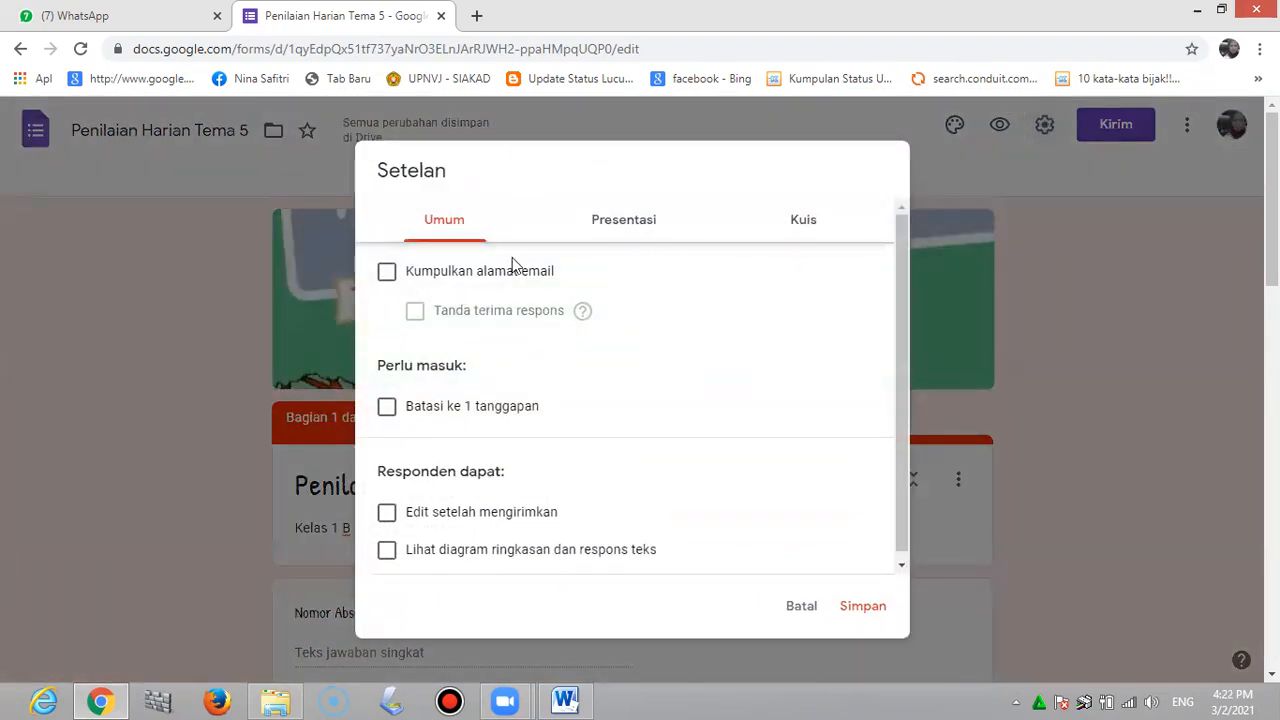
Limit the form to 1 response per respondent (Batasi ke 1 tanggapan)
left_click(387, 407)
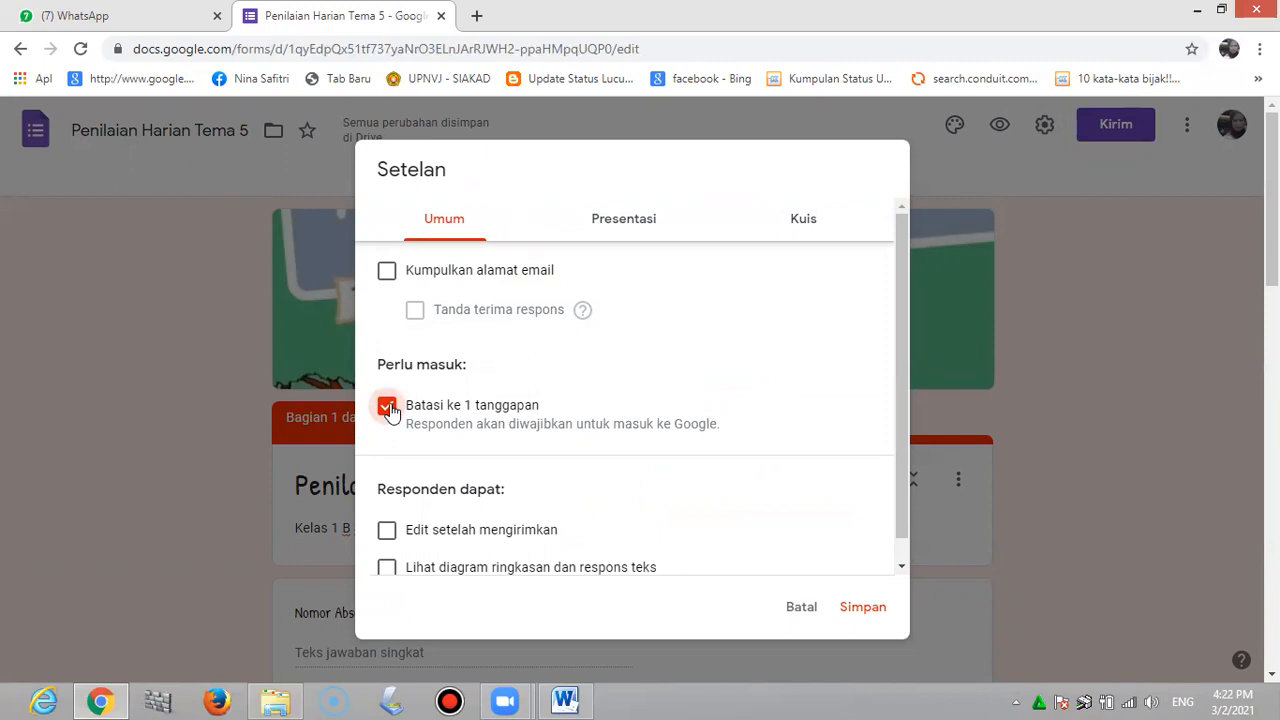
scroll(390, 410, "down", 1)
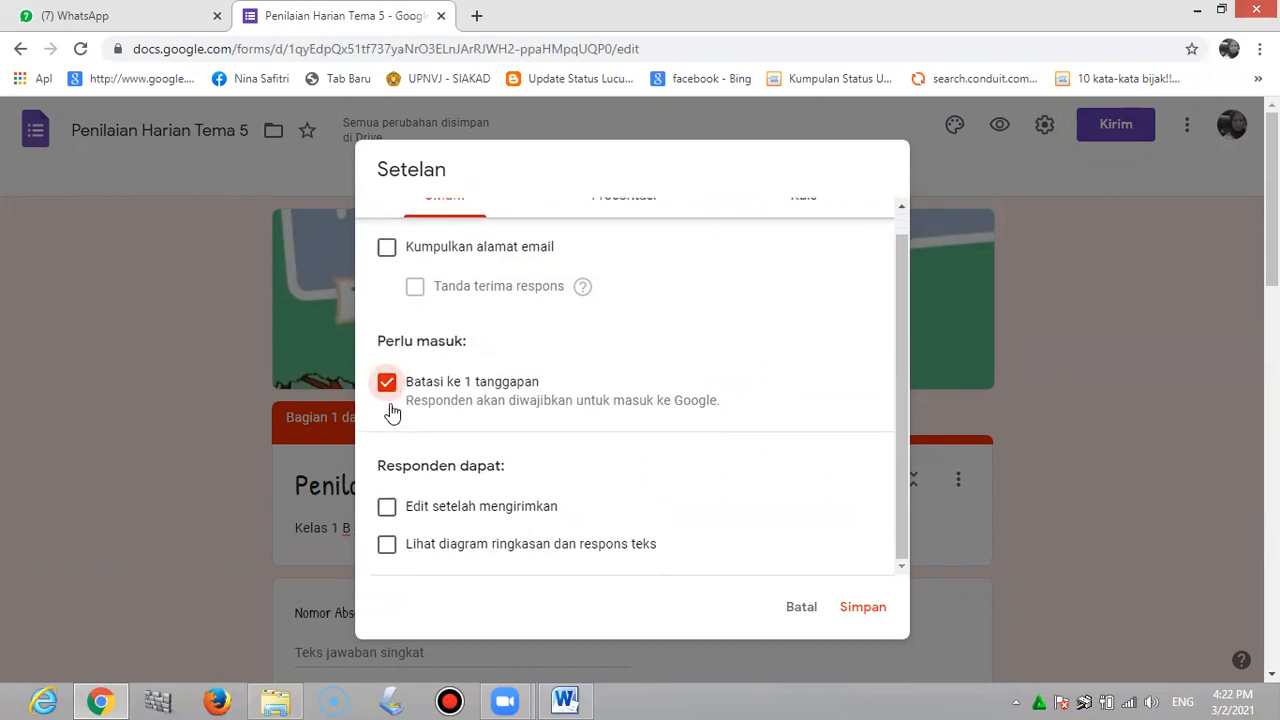
scroll(614, 300, "up", 1)
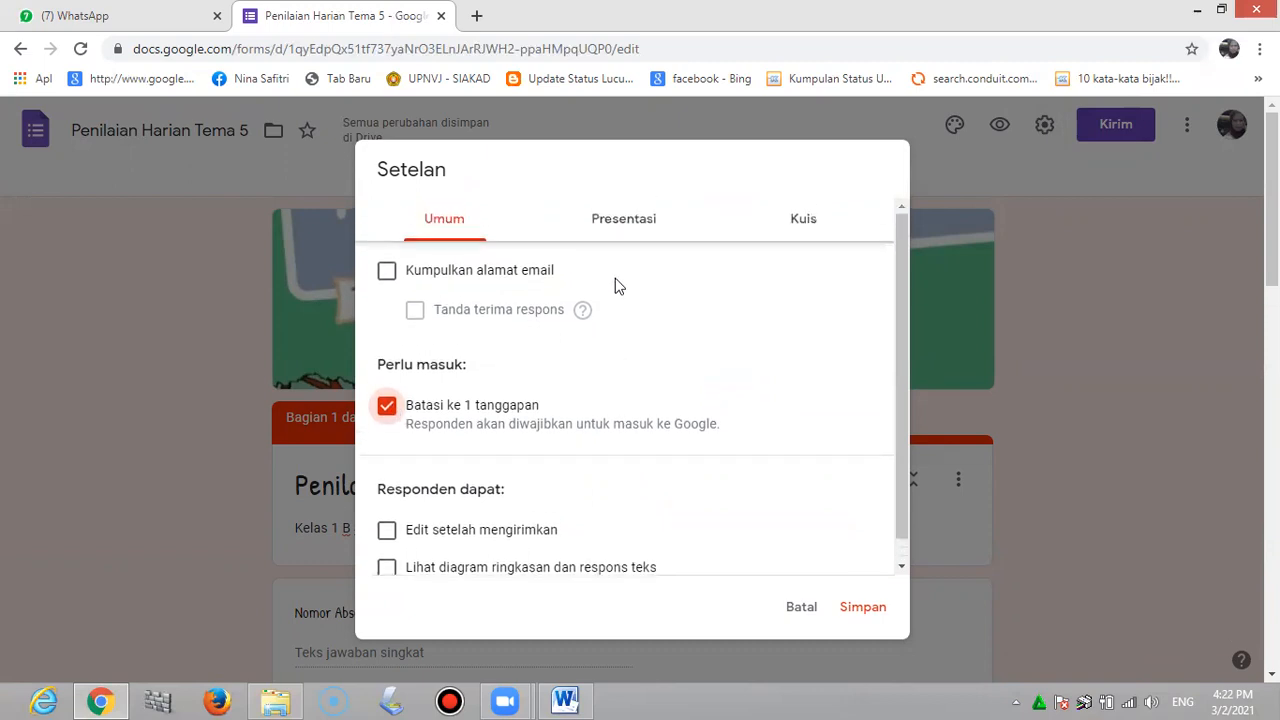
Turn on 'Acak urutan pertanyaan' in Presentasi settings to shuffle question order
left_click(621, 224)
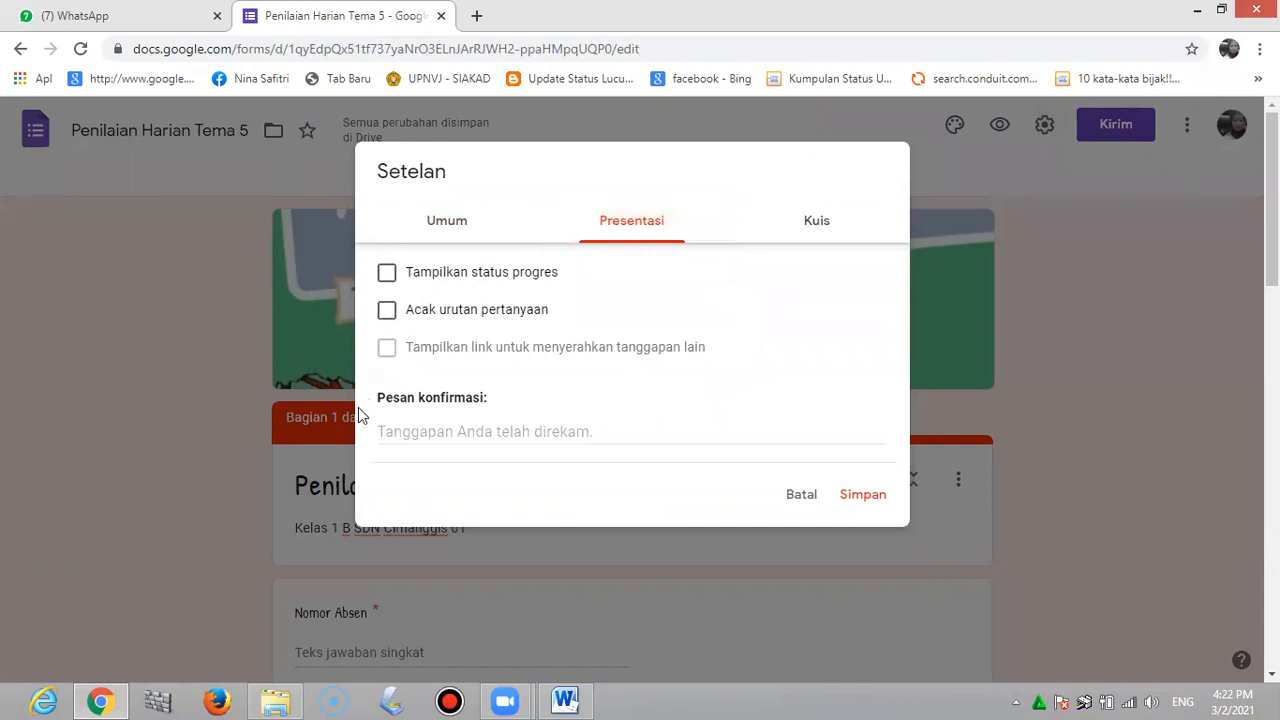
left_click(387, 312)
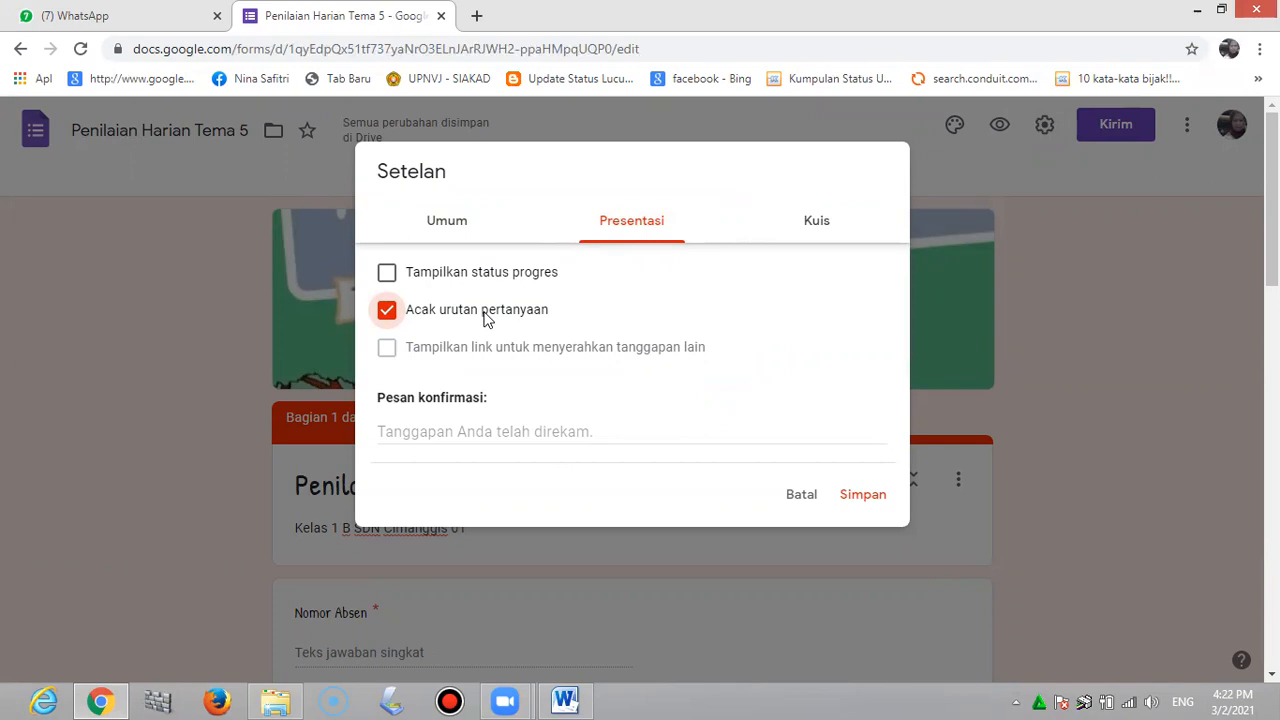
left_click(822, 226)
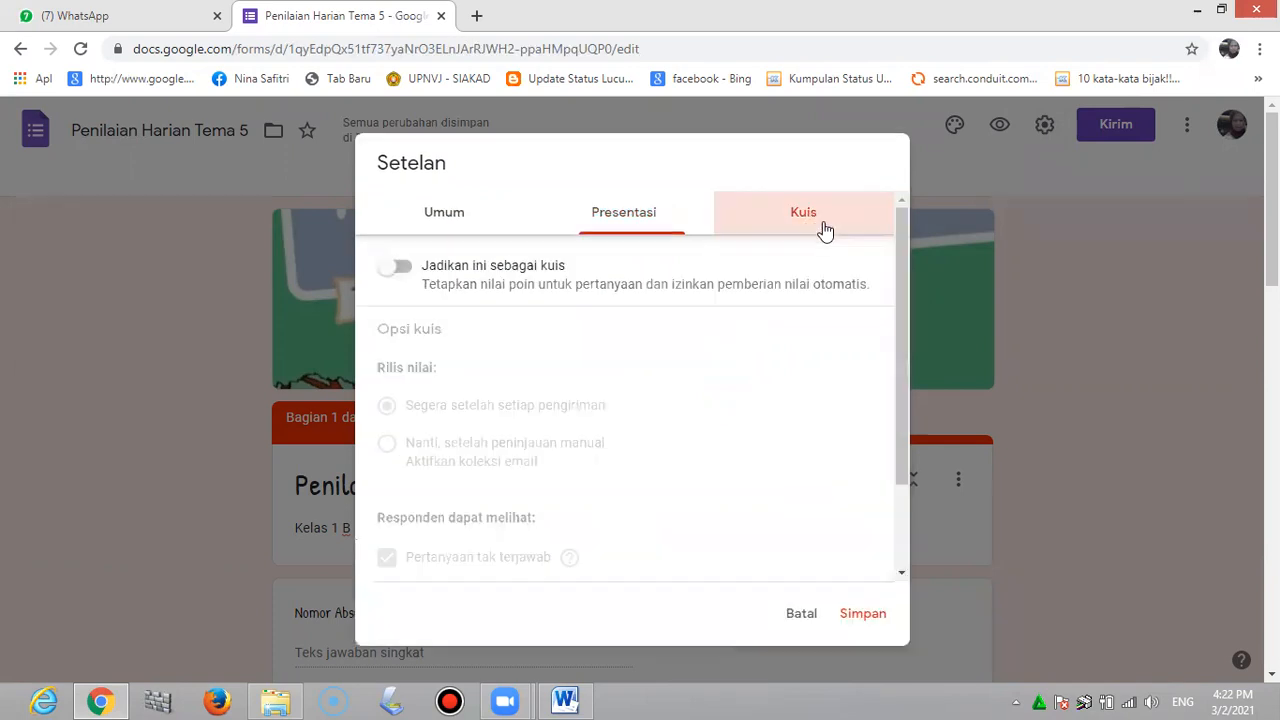
Switch on 'Jadikan ini sebagai kuis' in the Kuis settings and save
left_click(395, 267)
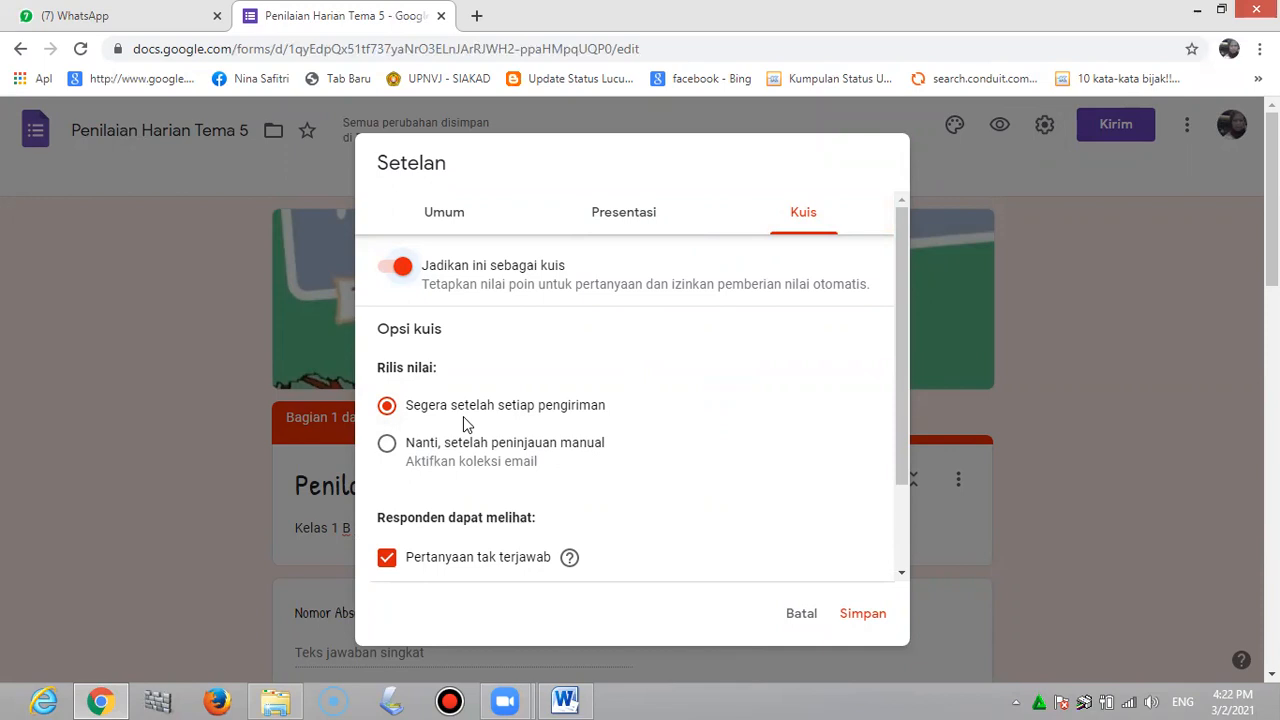
scroll(598, 501, "down", 2)
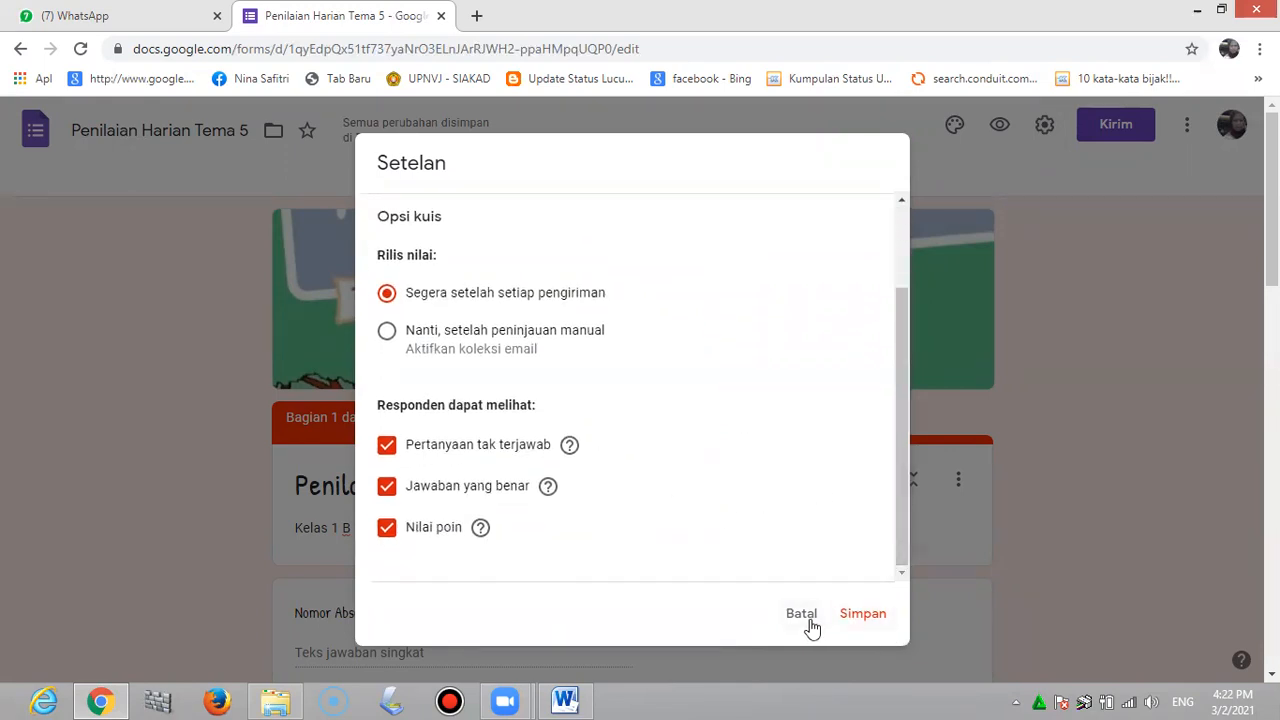
left_click(859, 614)
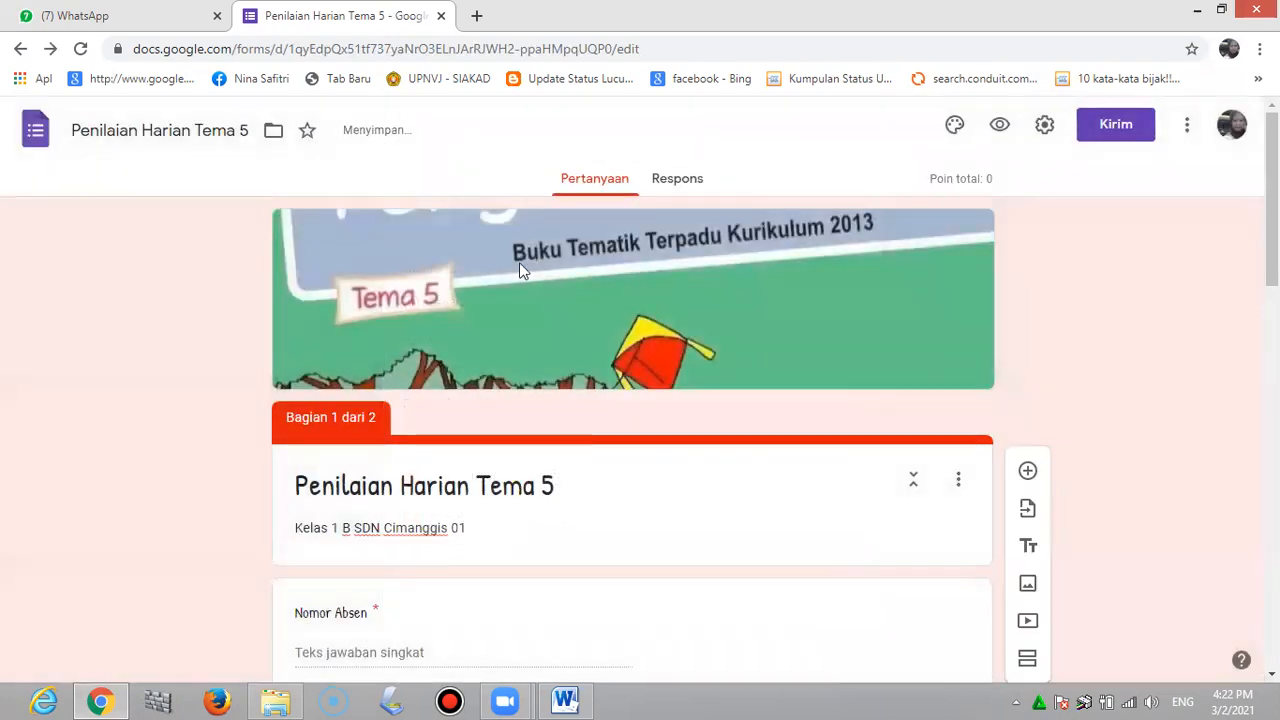
In the chain-image question's answer key, set 1 point and mark option 2 correct
scroll(594, 393, "down", 4)
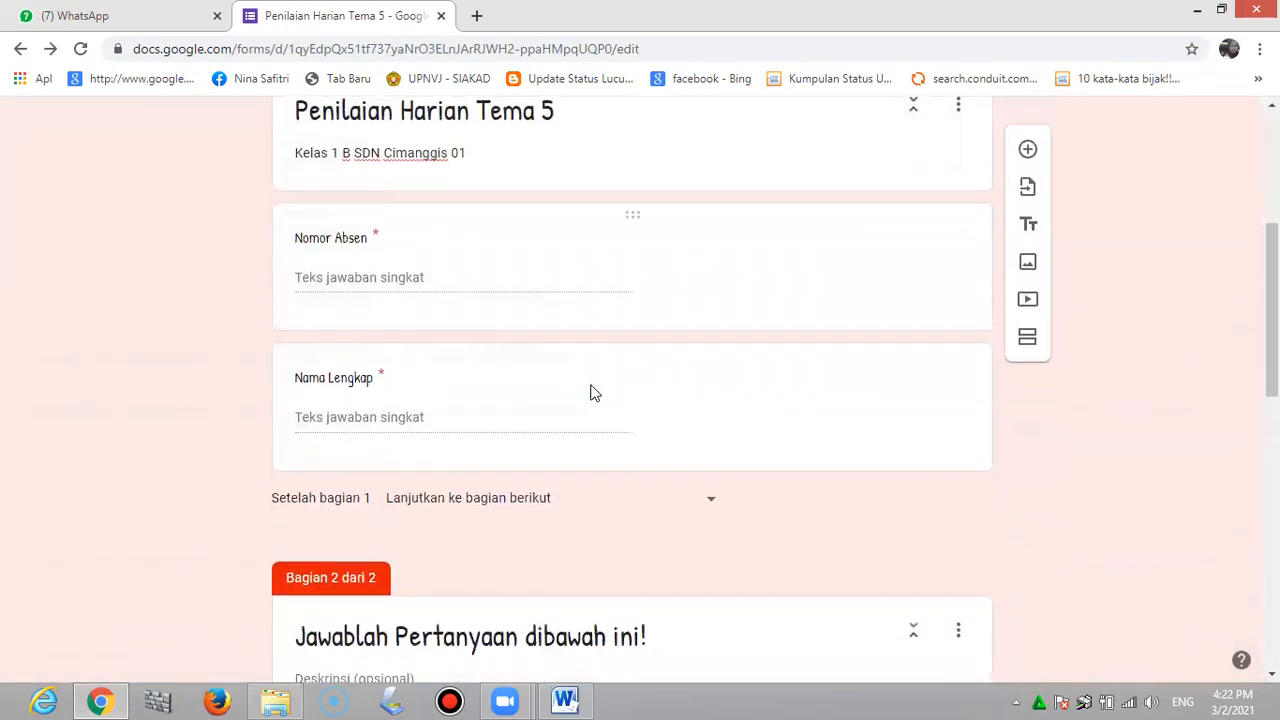
scroll(590, 393, "down", 5)
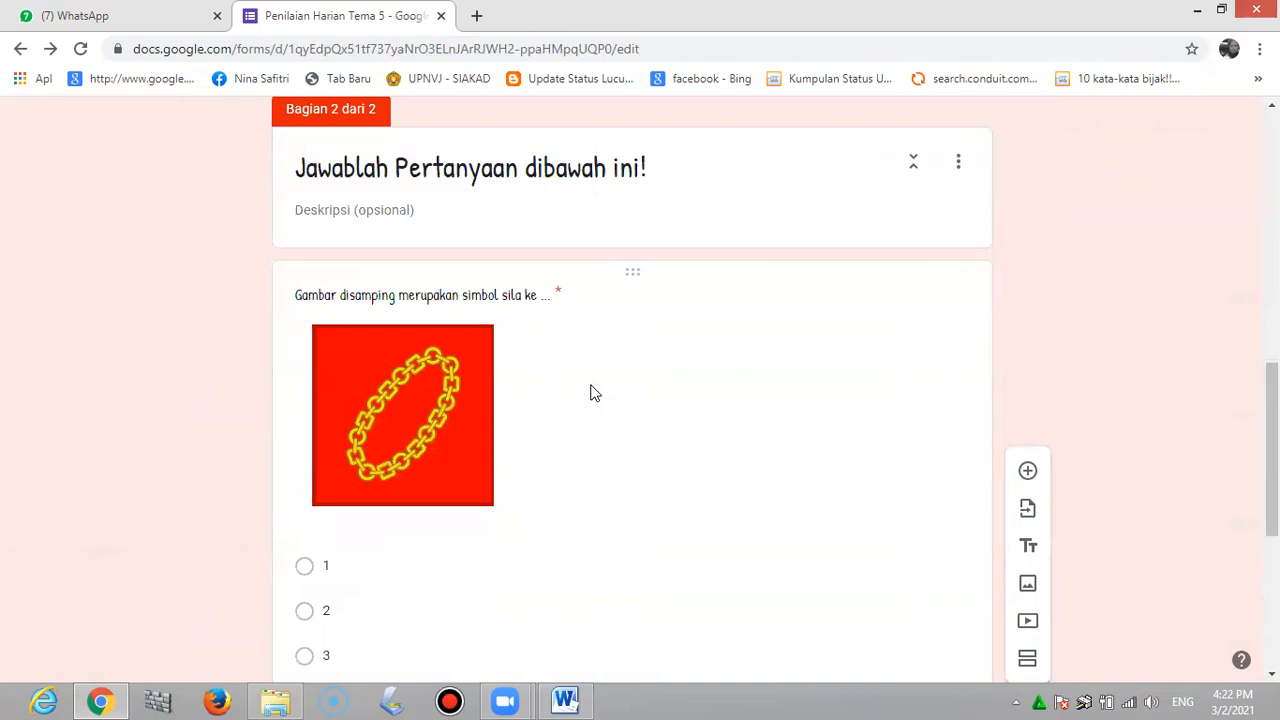
scroll(590, 393, "down", 1)
scroll(590, 393, "down", 1)
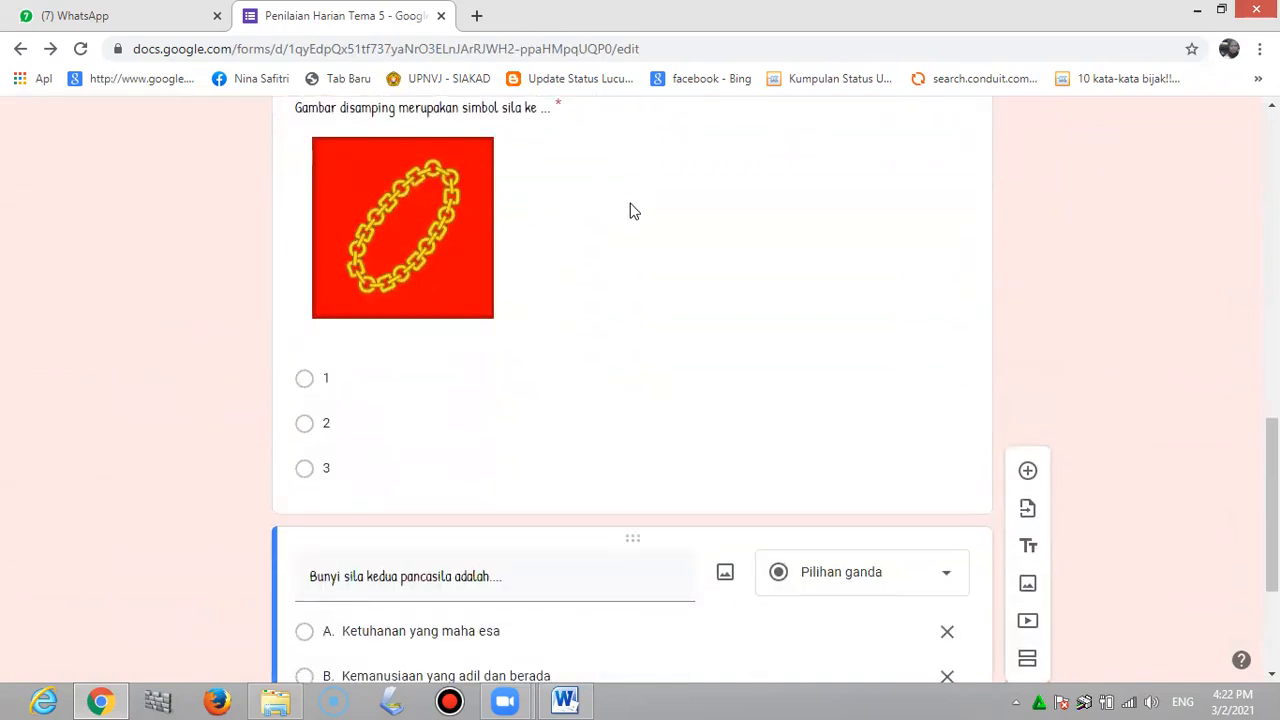
left_click(630, 210)
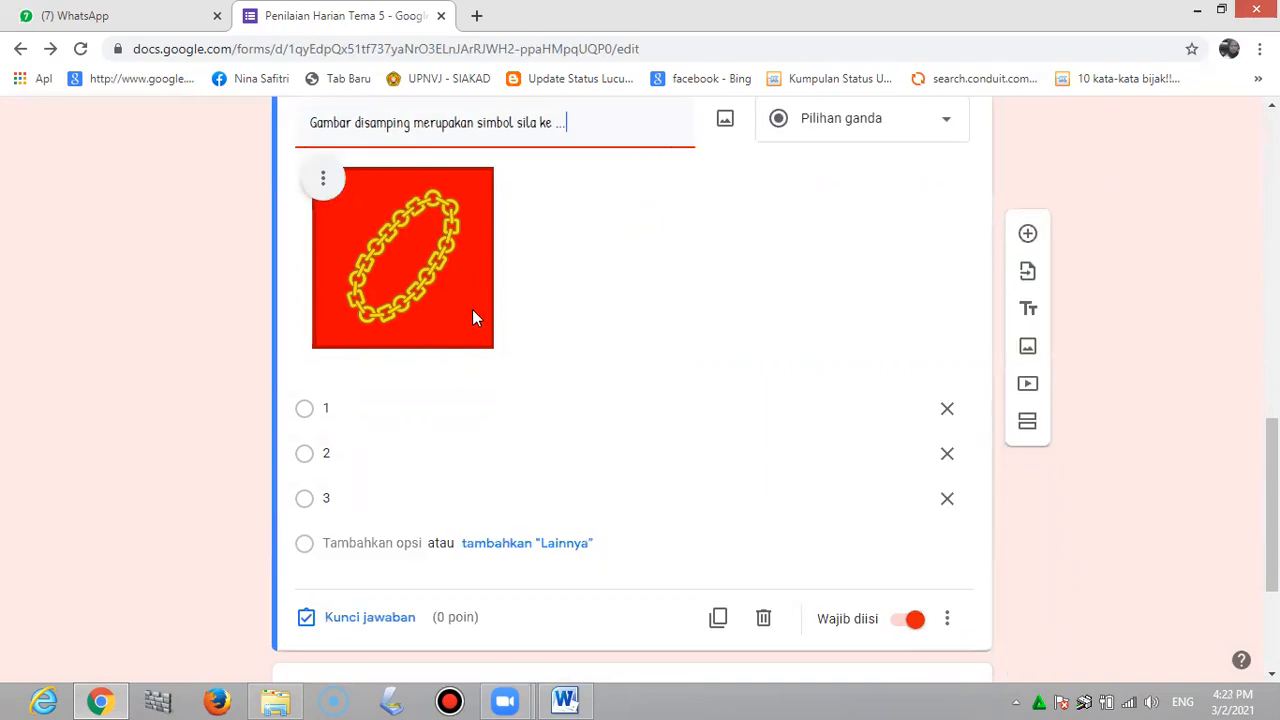
left_click(388, 620)
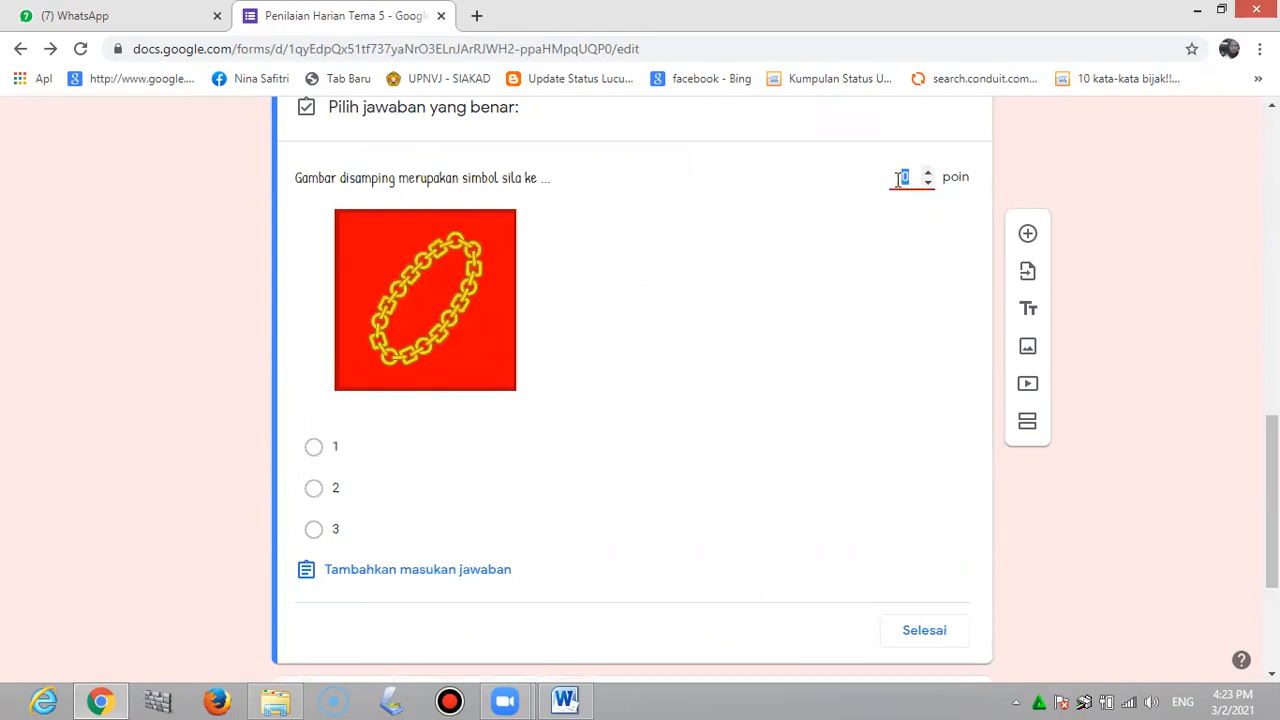
type("1")
left_click(314, 489)
scroll(405, 500, "down", 3)
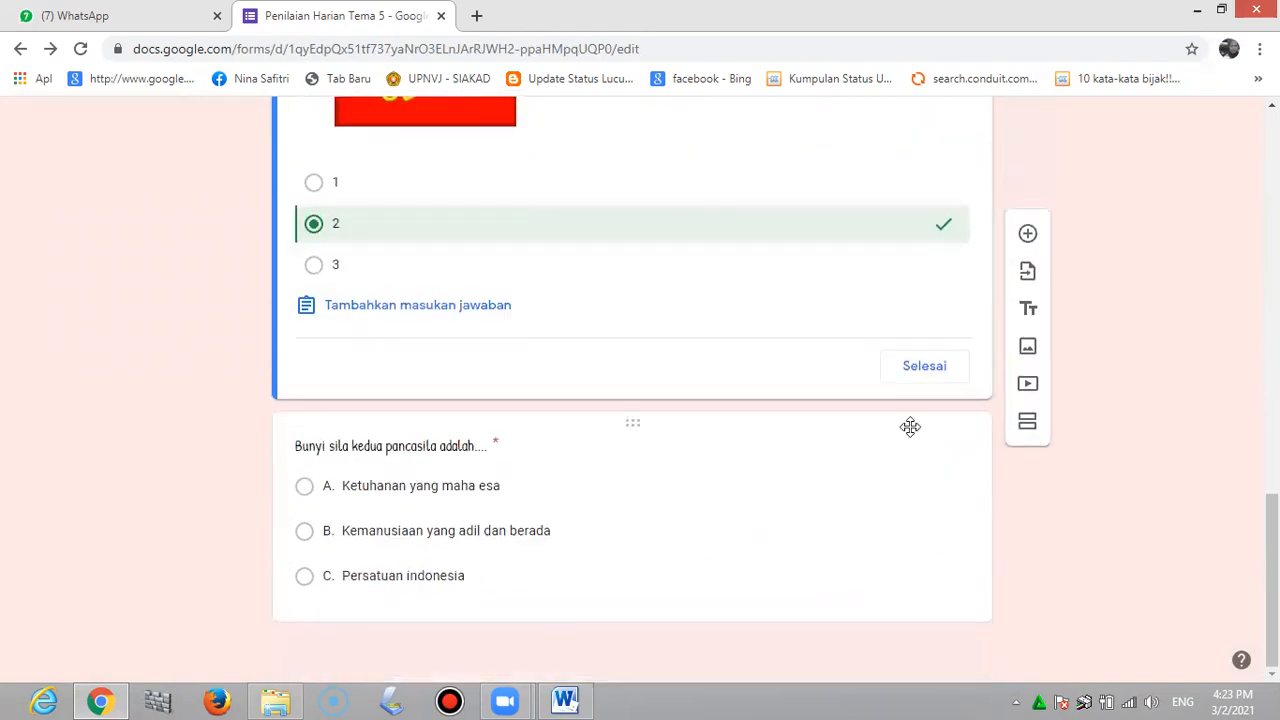
left_click(914, 374)
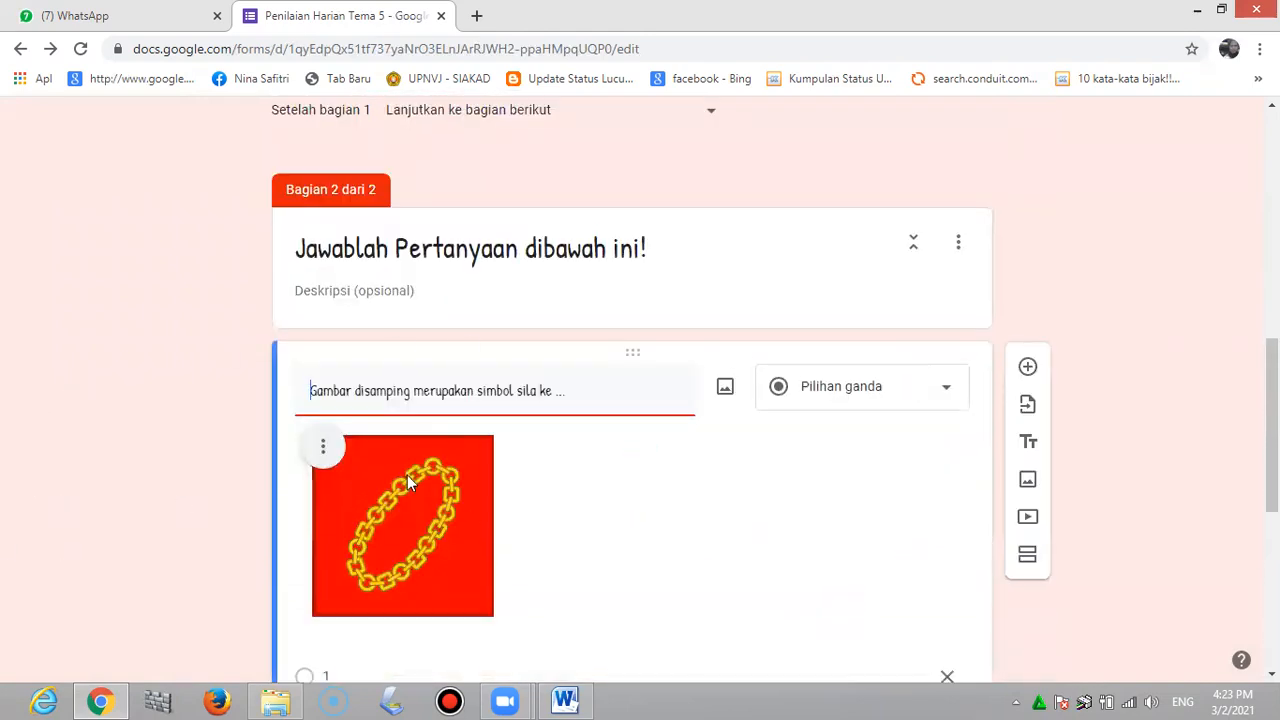
scroll(407, 475, "down", 5)
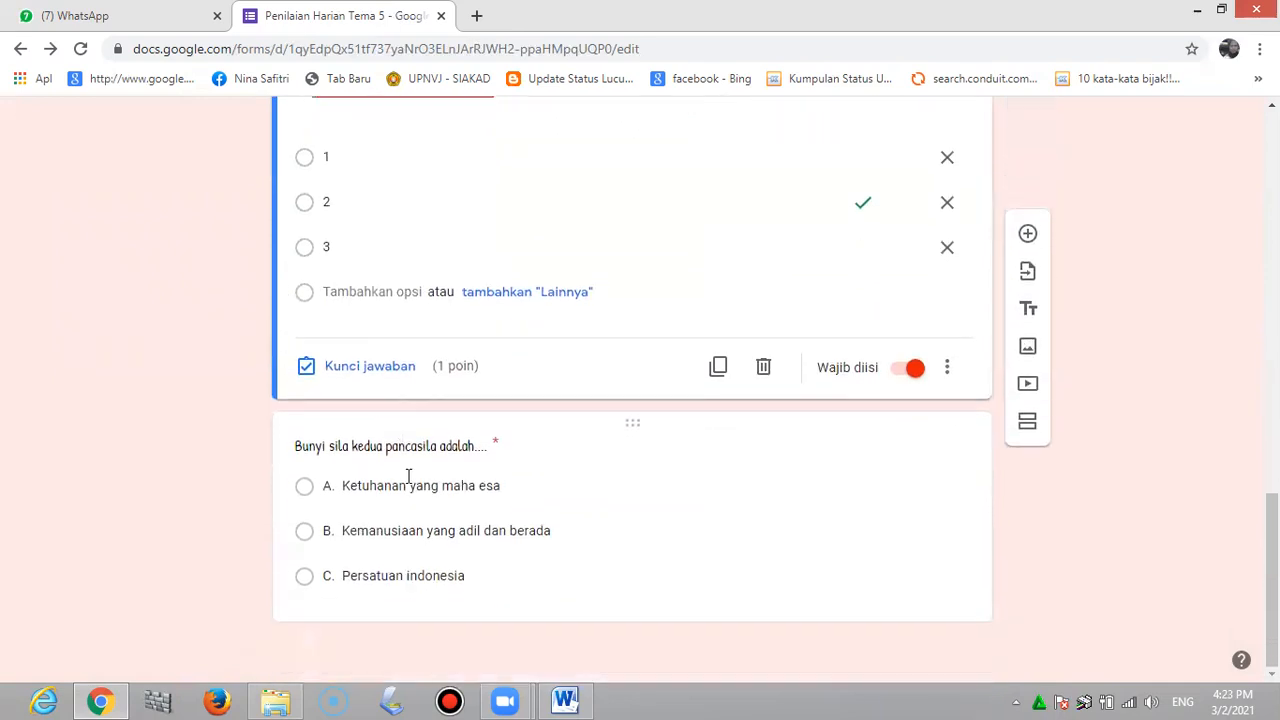
In the second pancasila question's answer key, set 1 point and mark option B correct
left_click(632, 526)
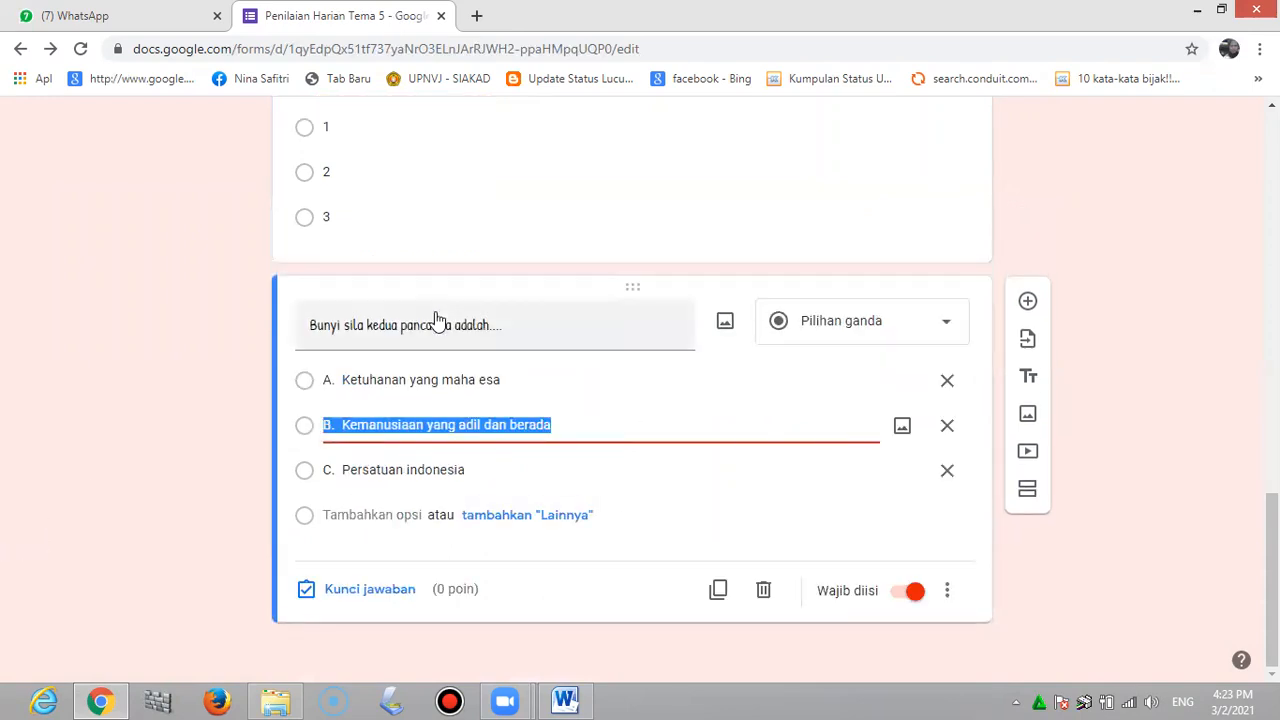
left_click(364, 592)
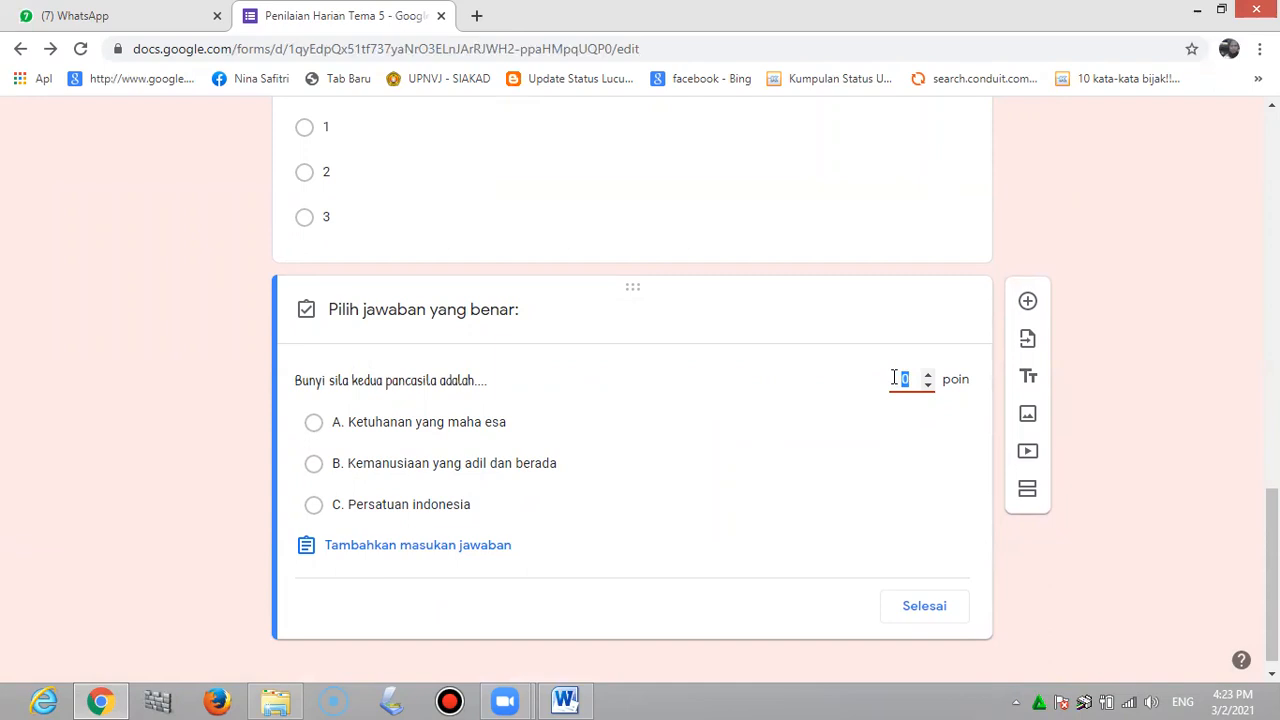
type("1")
left_click(312, 466)
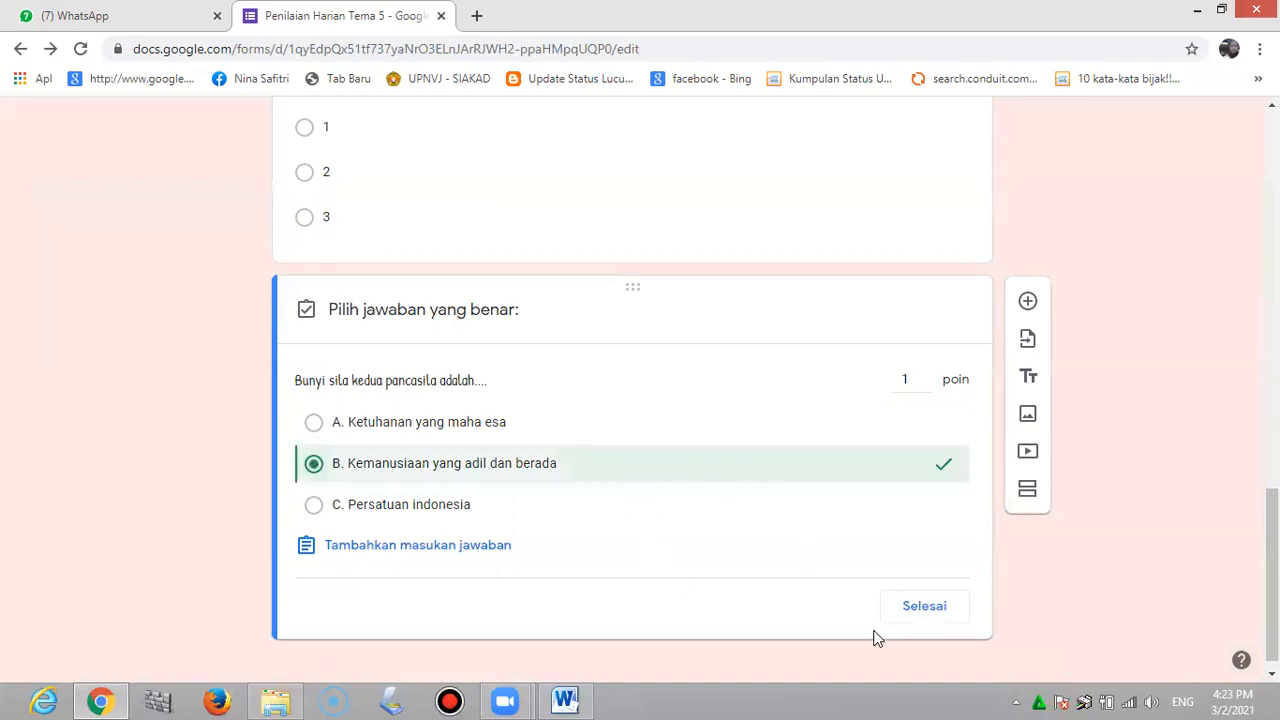
left_click(931, 610)
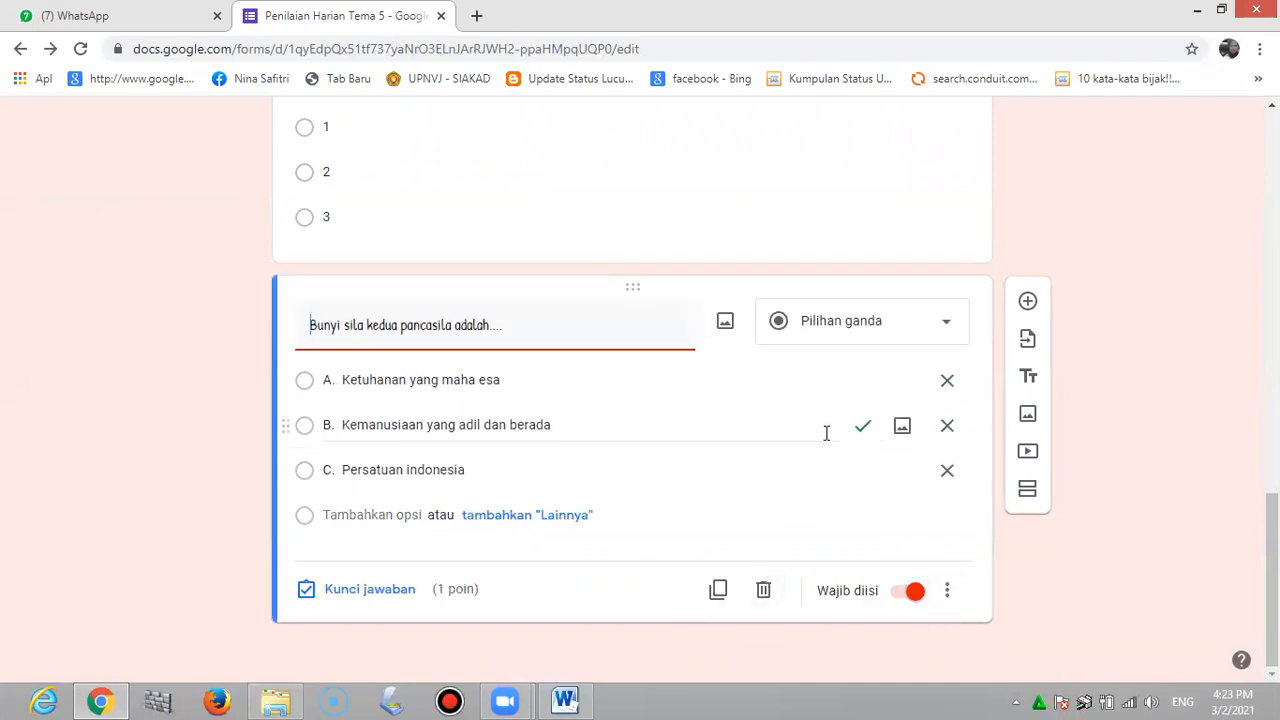
scroll(825, 424, "up", 8)
scroll(828, 420, "up", 6)
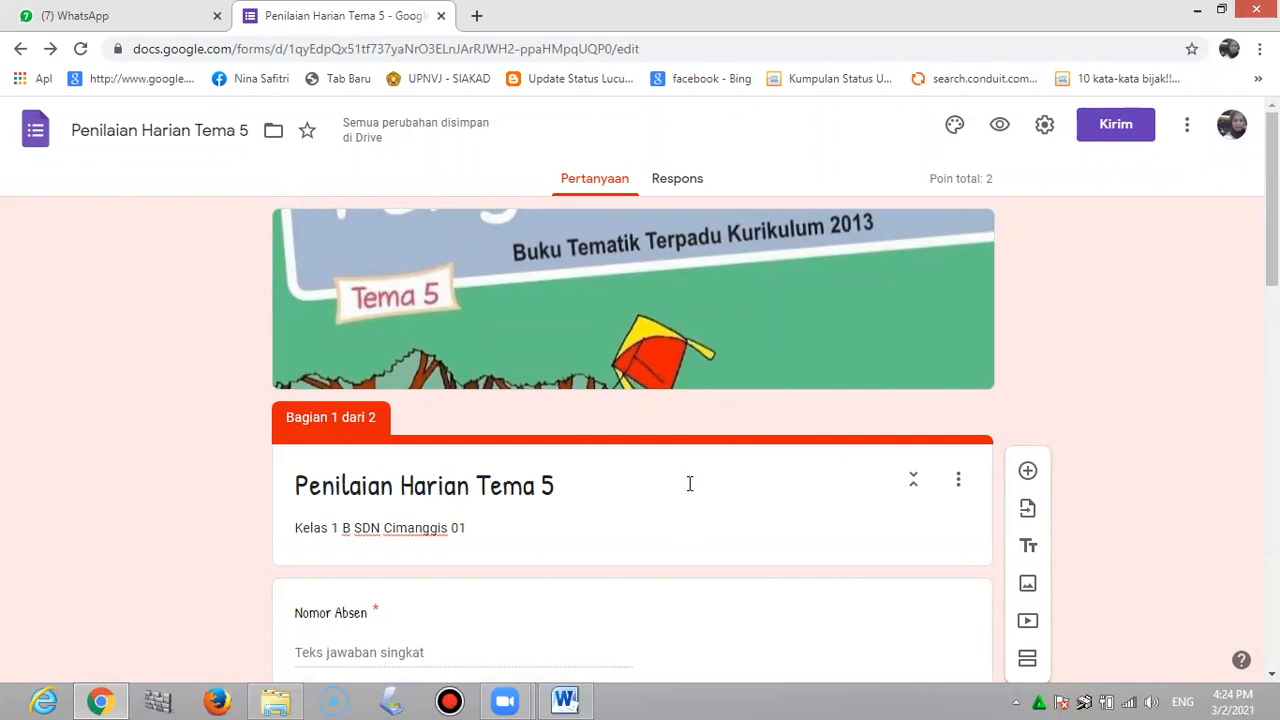
Copy the quiz's shortened forms.gle link from the Kirim dialog and switch to WhatsApp
left_click(1101, 138)
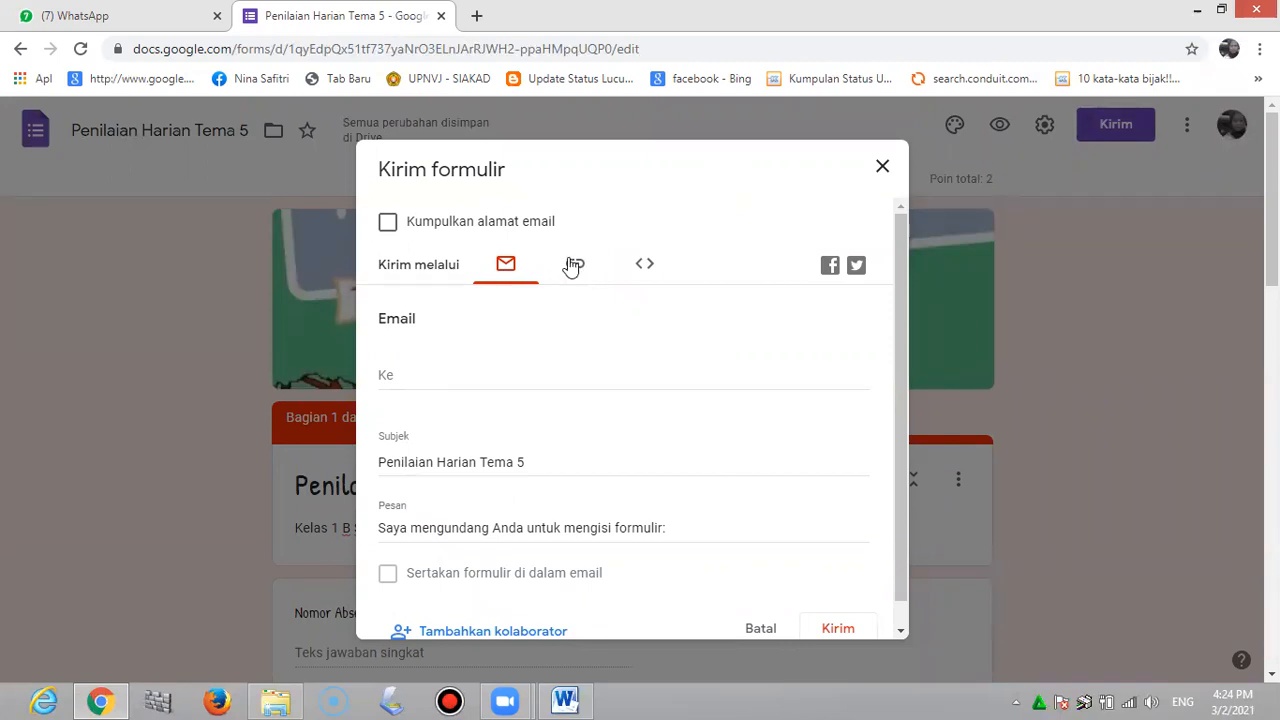
left_click(573, 265)
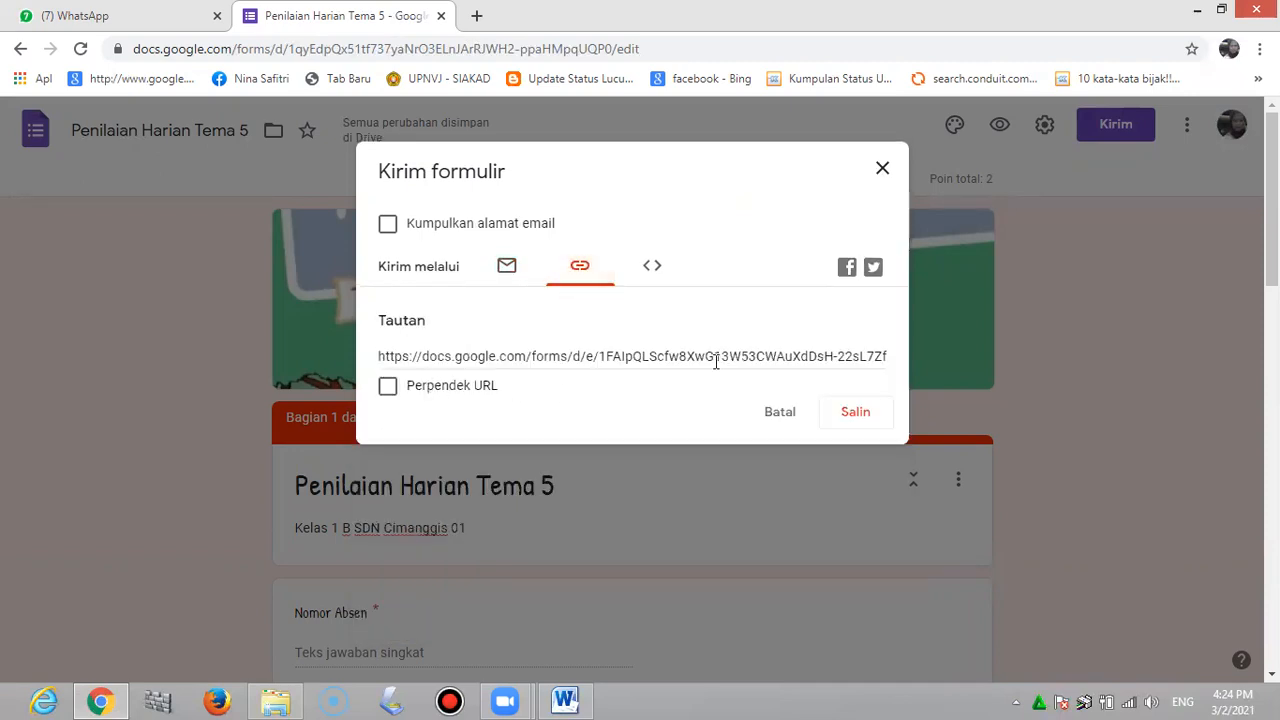
left_click(388, 388)
key("ctrl+c")
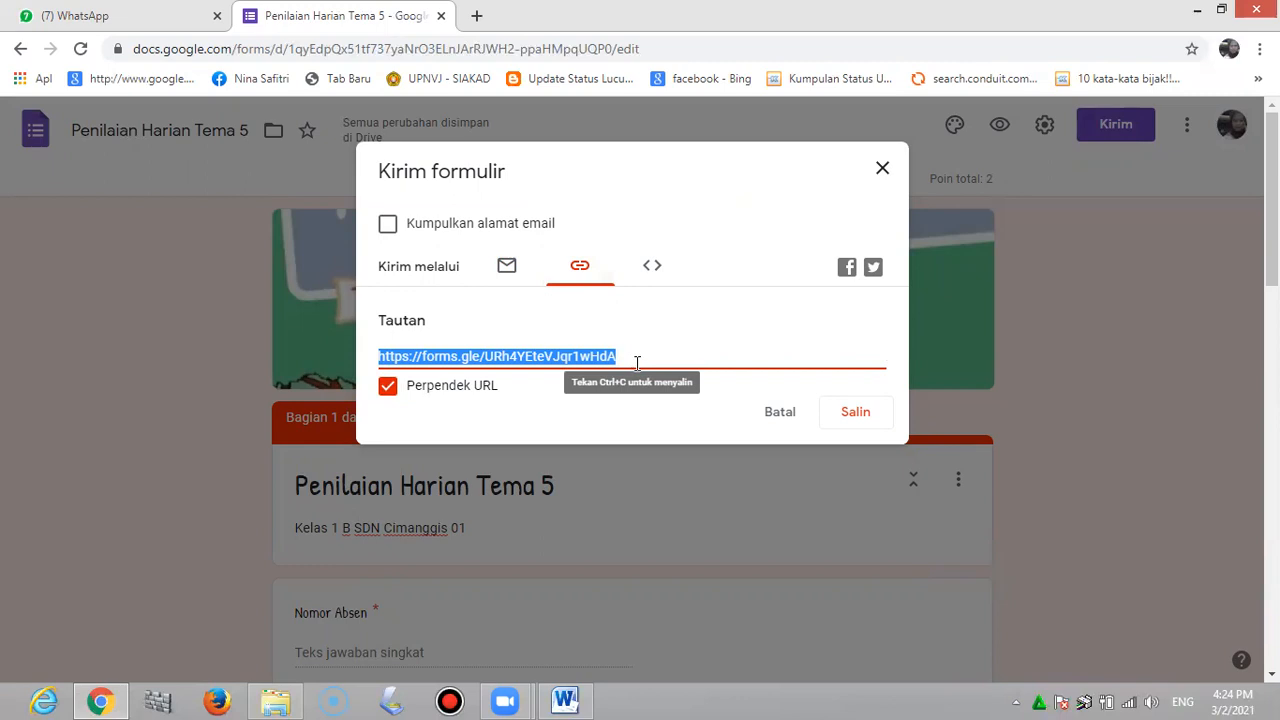
left_click(856, 414)
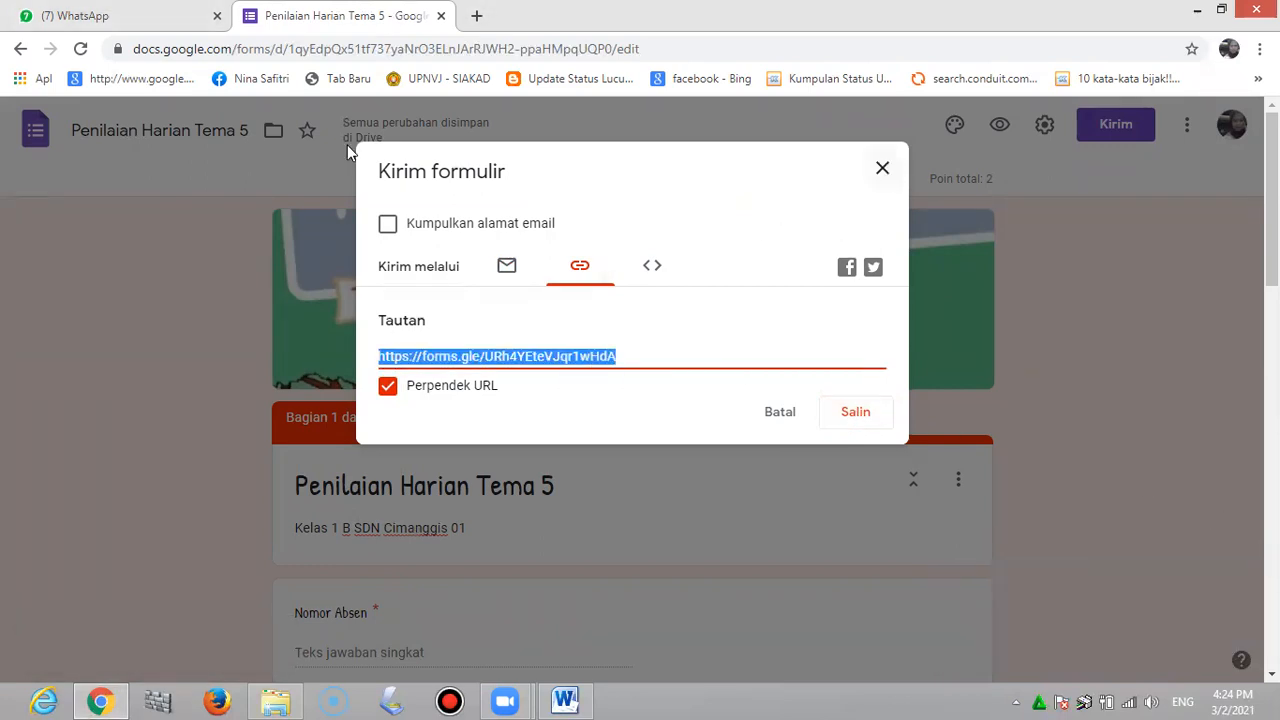
left_click(110, 20)
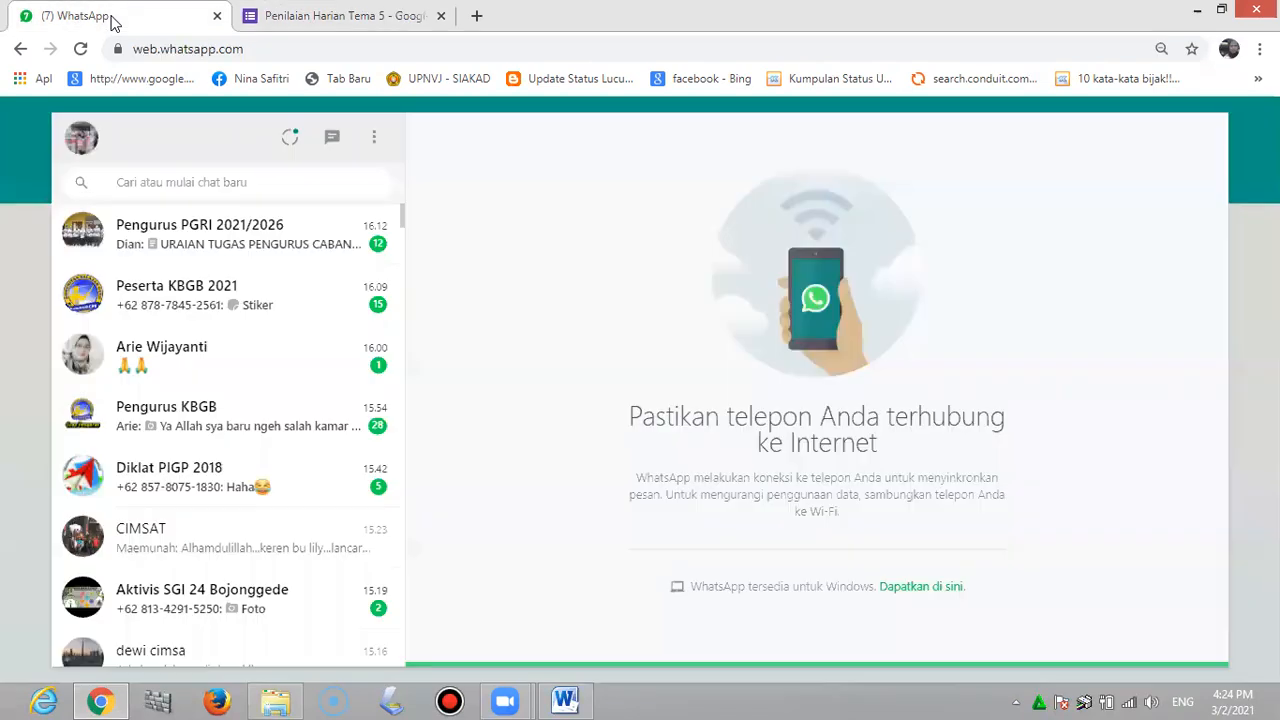
Find the 'kelas 1 b' group, send it the pasted quiz link, and open the link
left_click(189, 183)
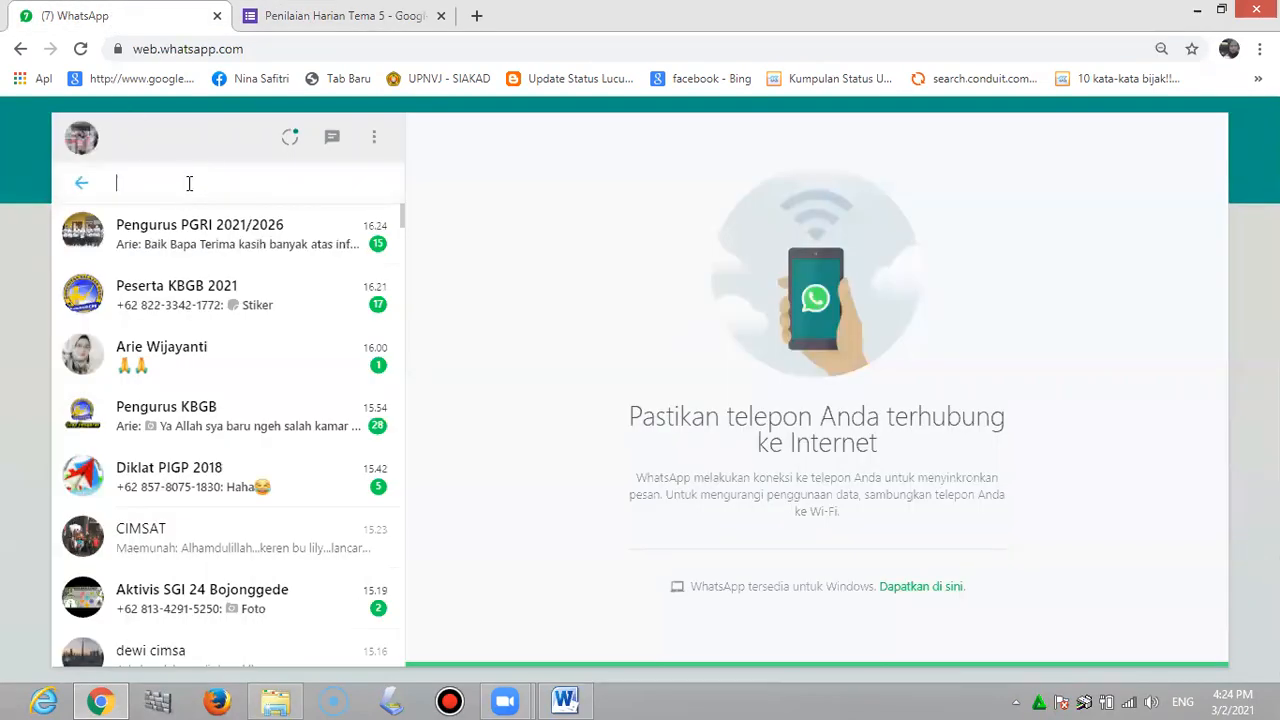
type("kelas 1 b")
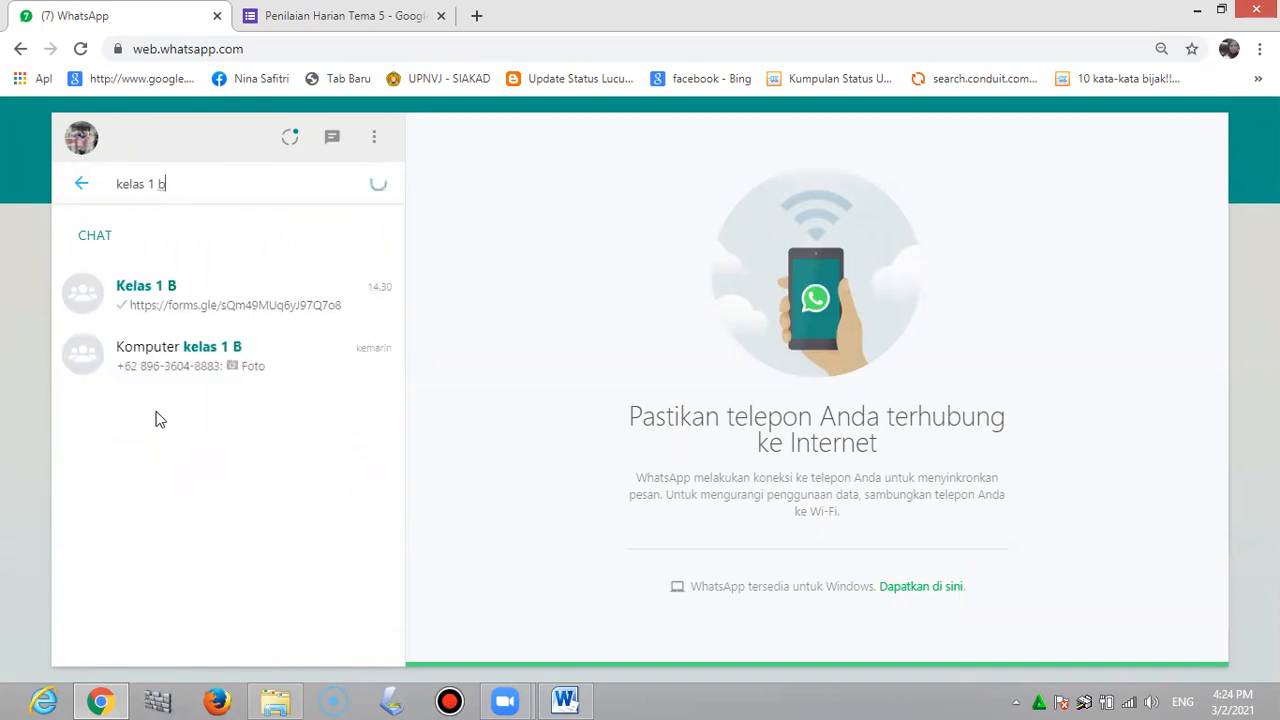
left_click(208, 313)
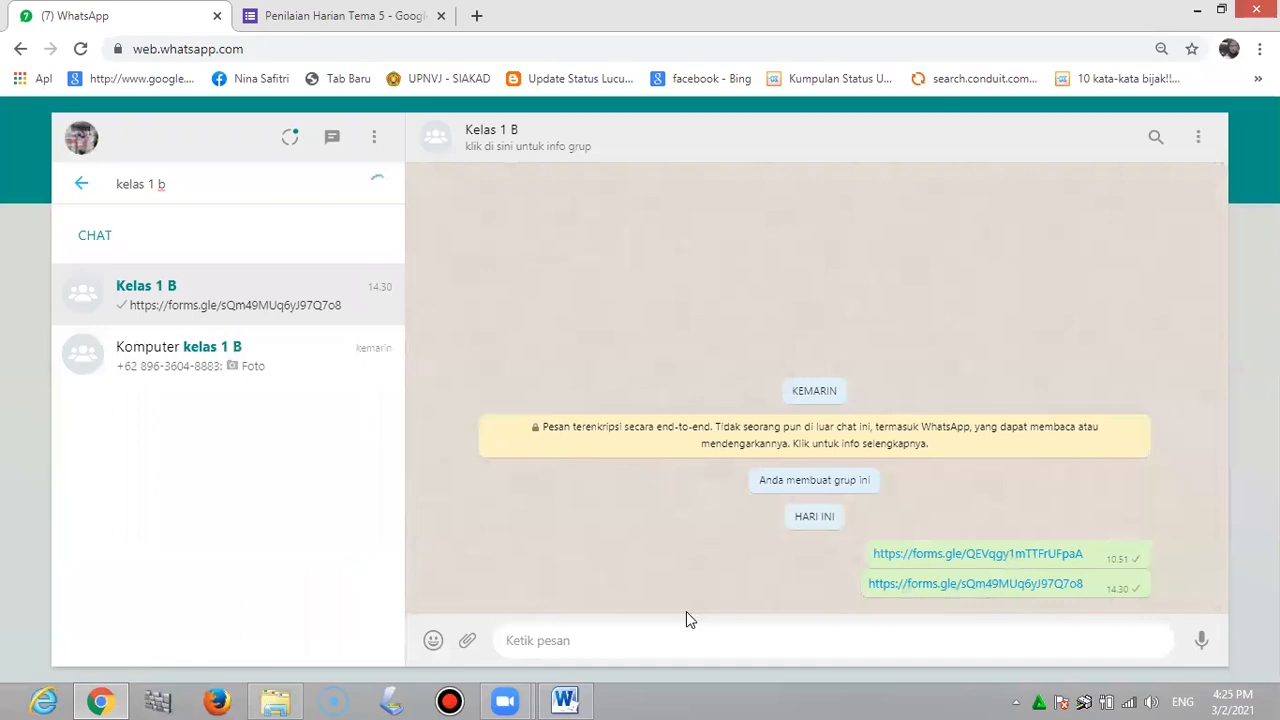
key("ctrl+v")
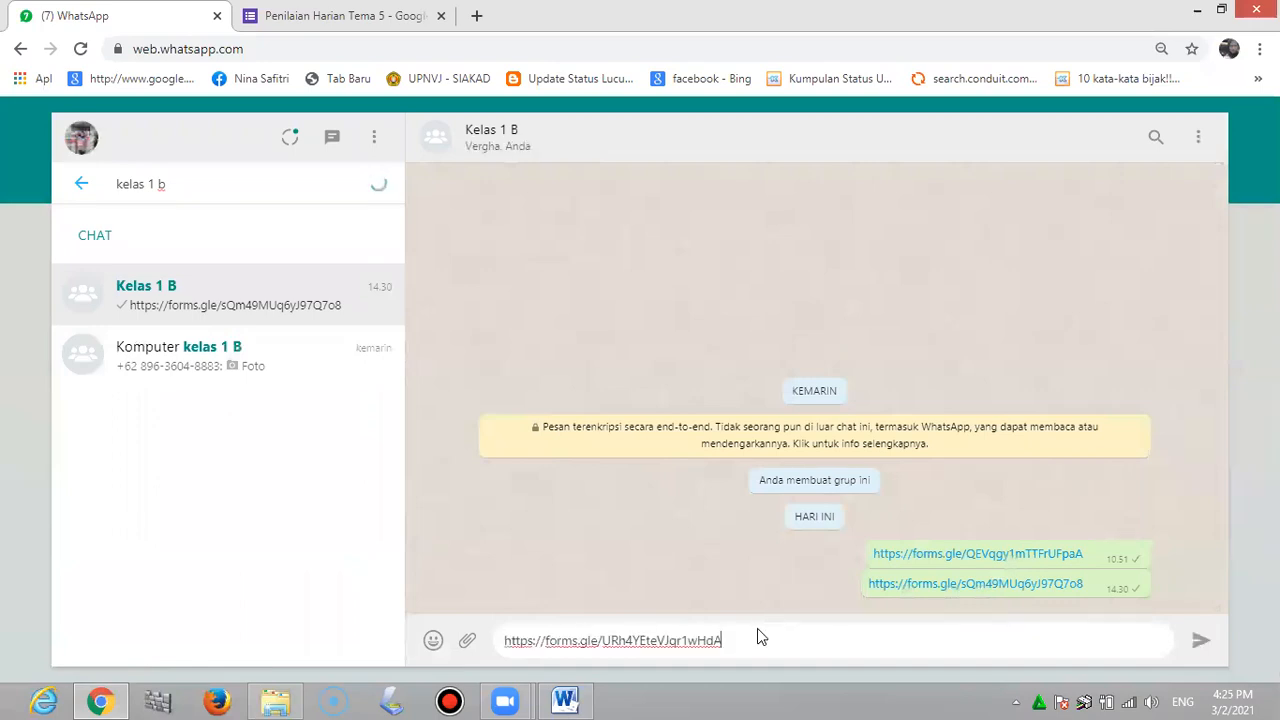
left_click(1198, 643)
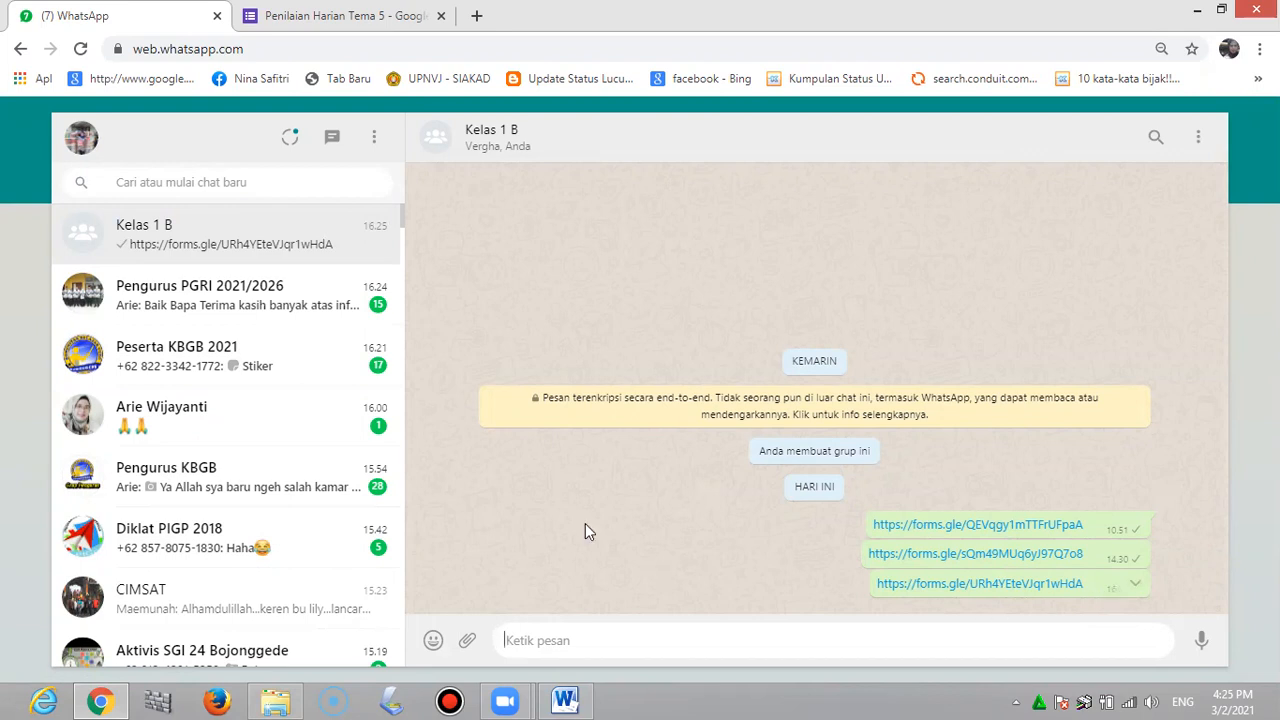
left_click(1014, 586)
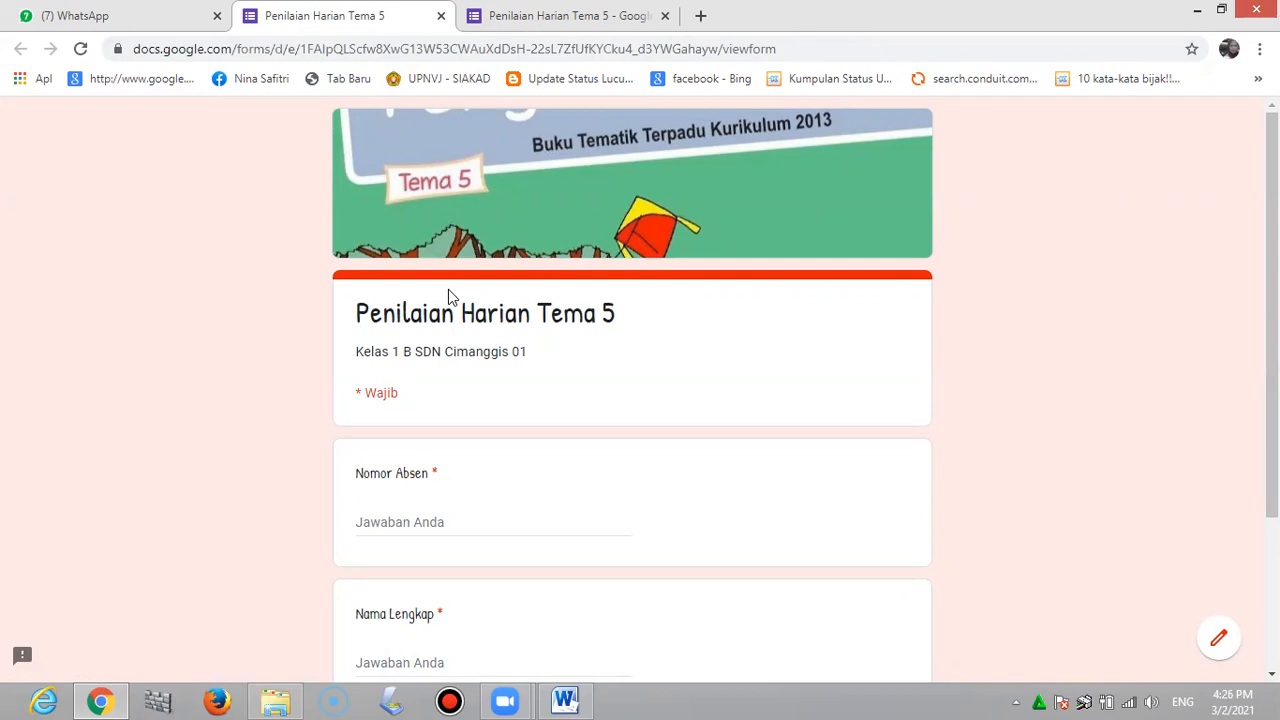
Enter Nomor Absen 1 and the student's full name in the quiz
scroll(448, 289, "down", 3)
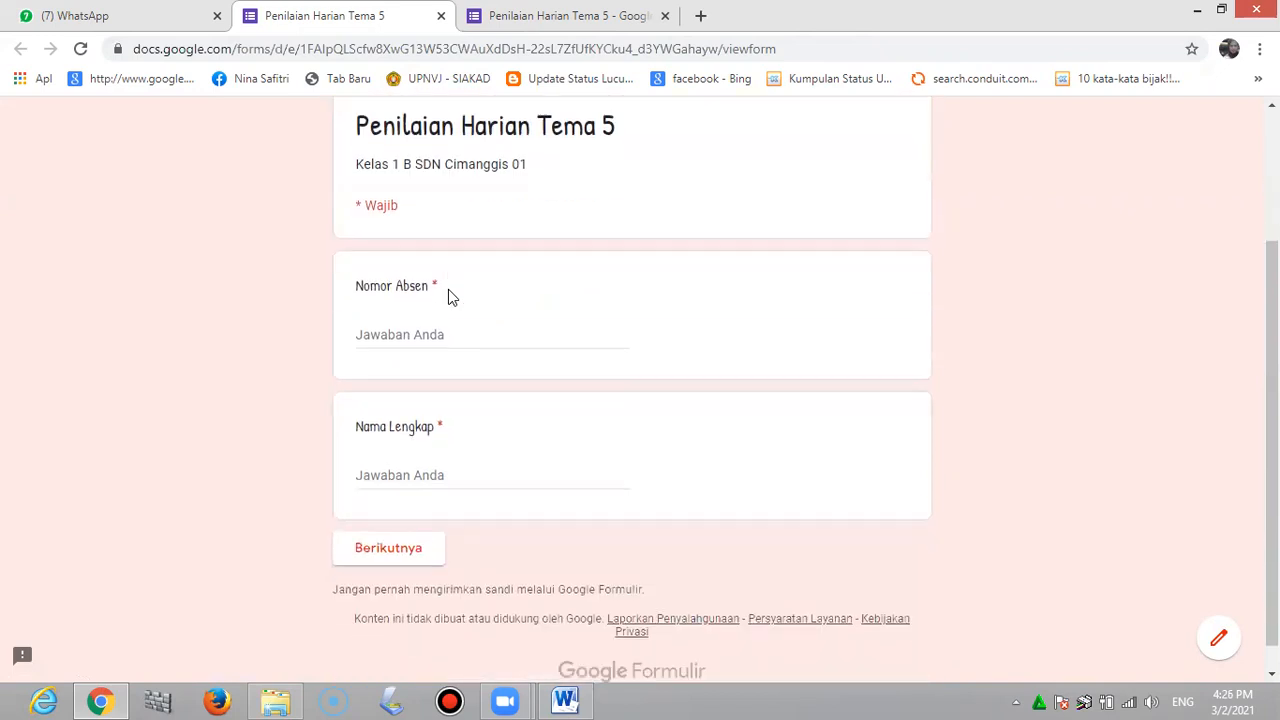
left_click(406, 328)
type("1")
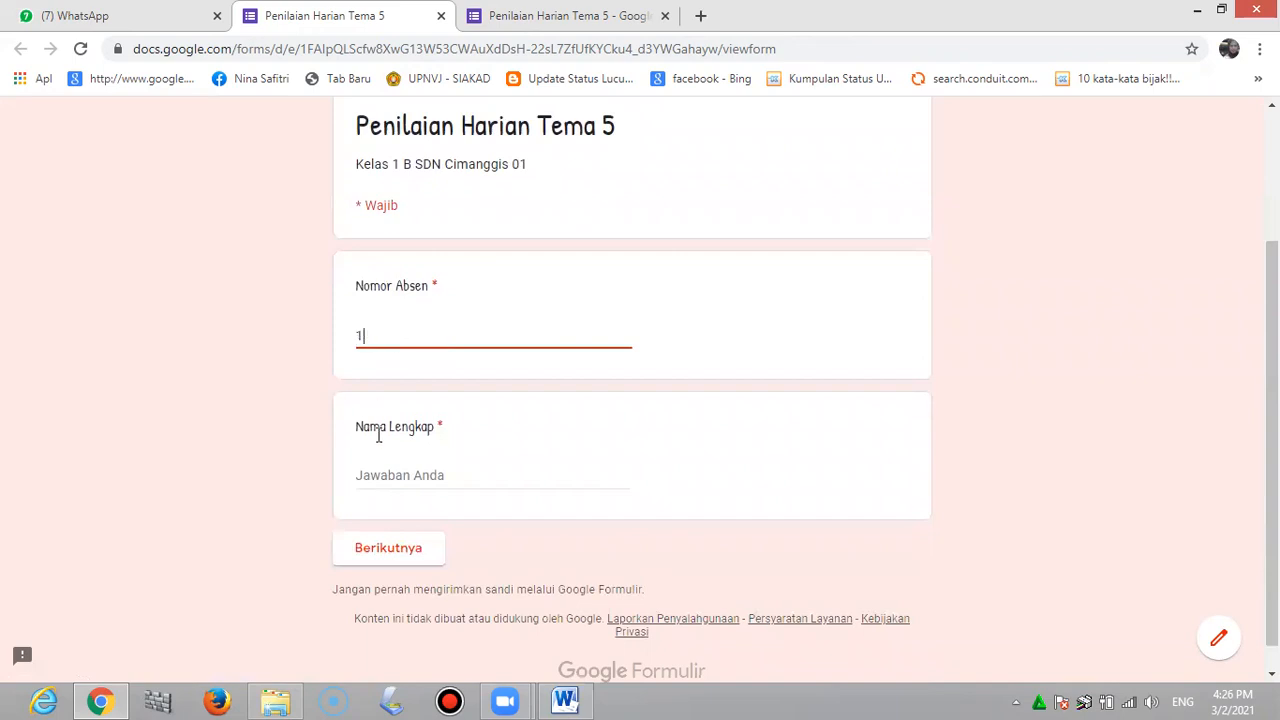
left_click(420, 472)
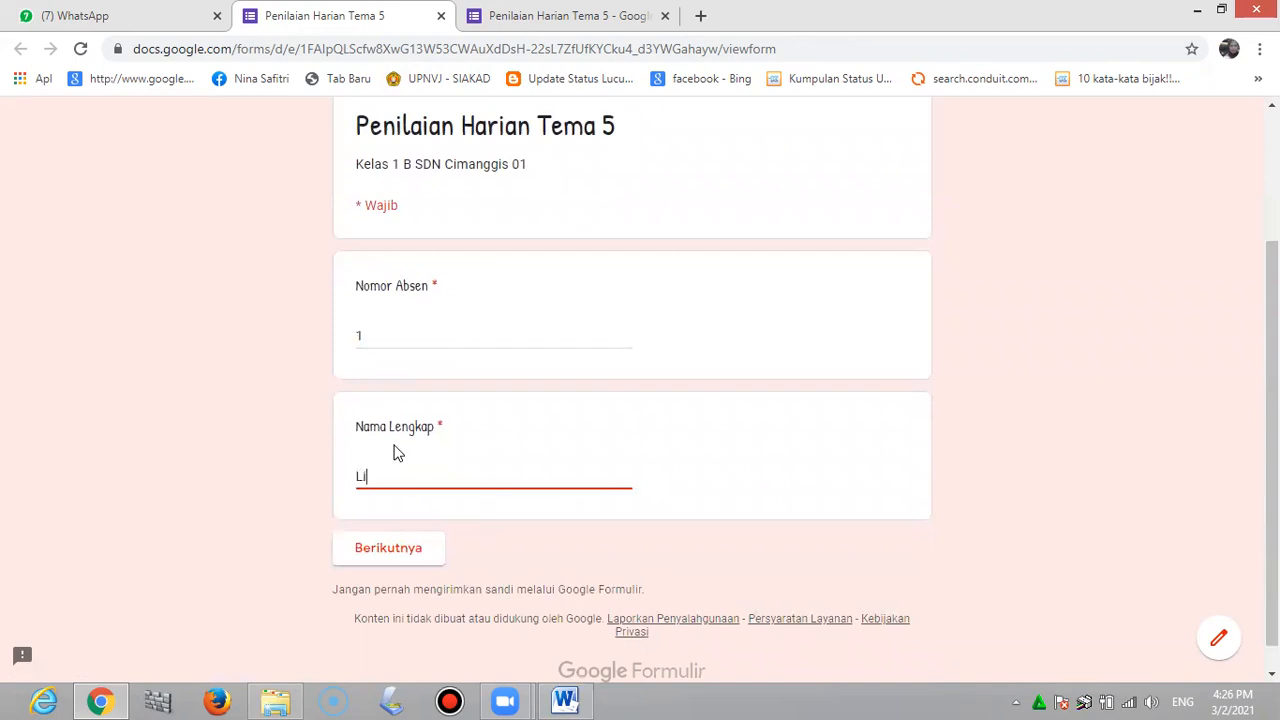
left_click(409, 558)
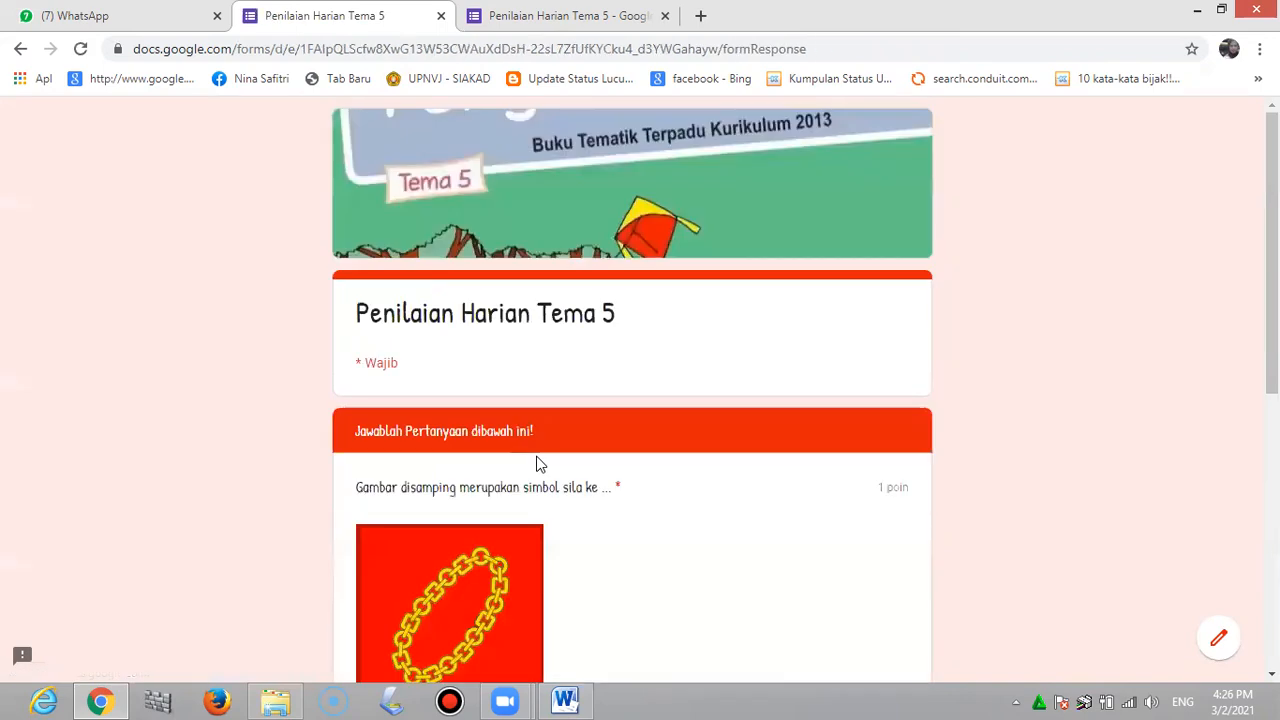
Answer 1 for the chain-image question and B for the second, then submit
scroll(532, 458, "down", 2)
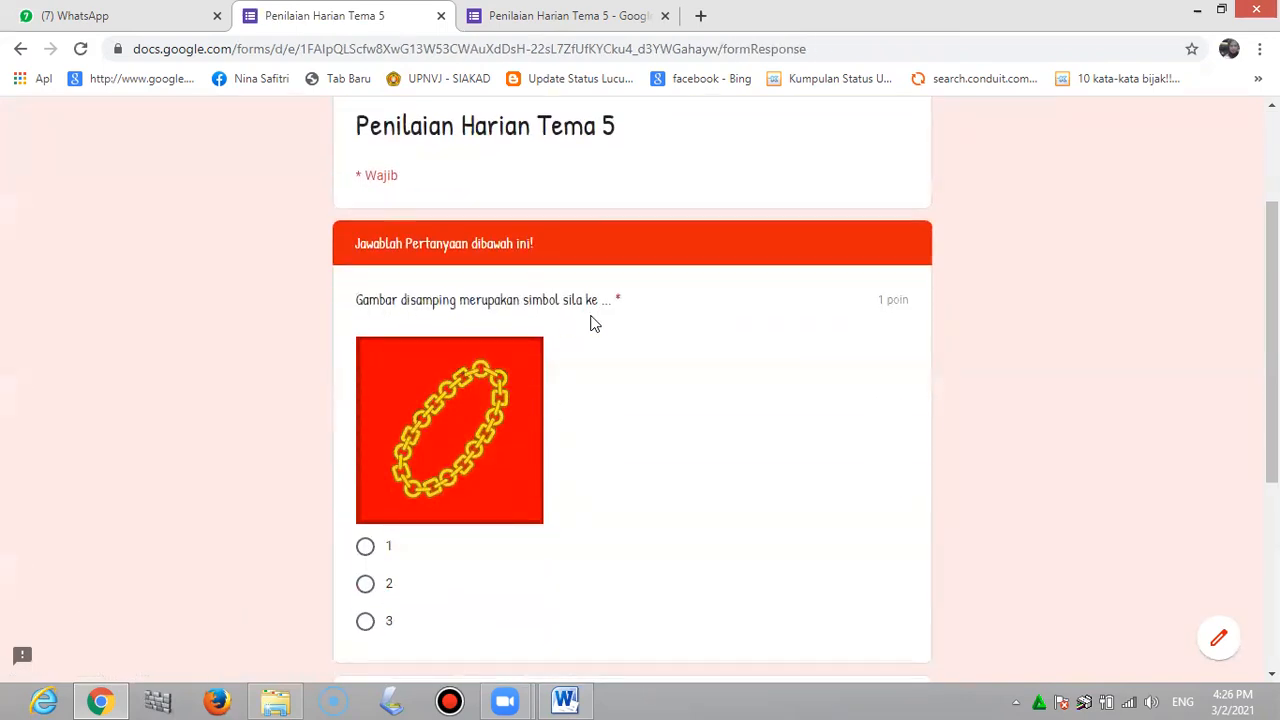
scroll(607, 480, "down", 2)
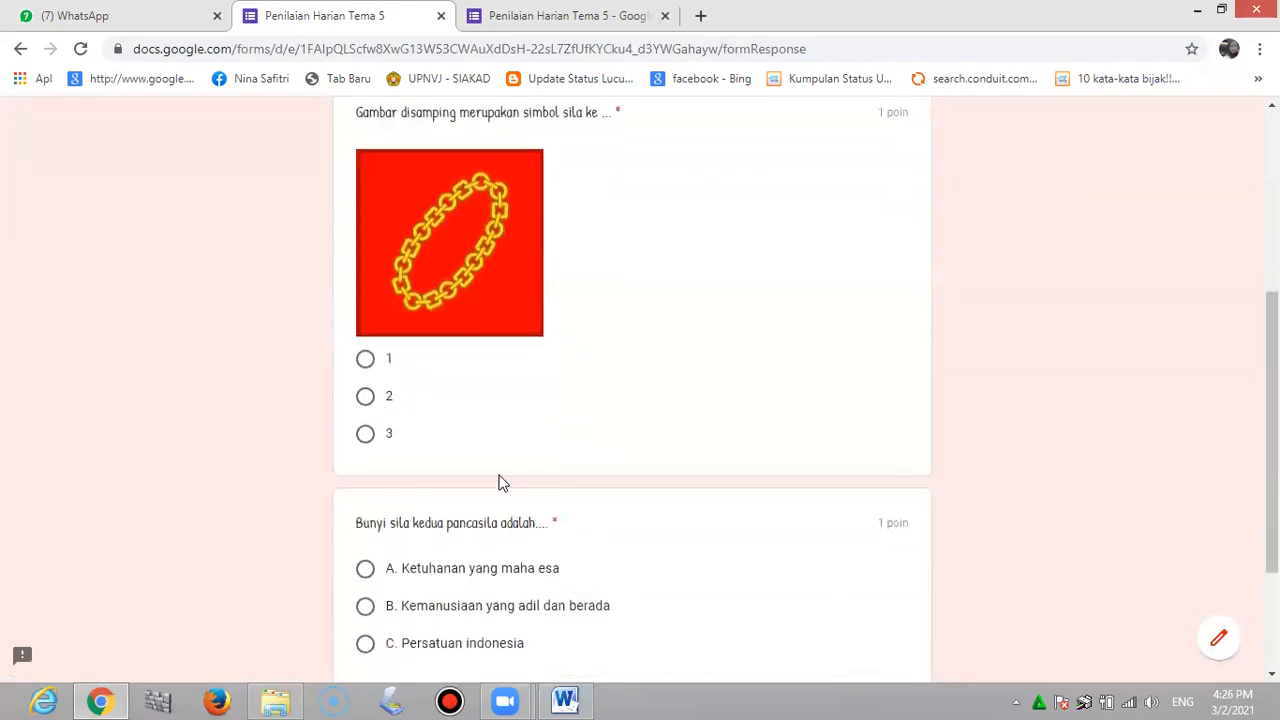
left_click(366, 361)
scroll(455, 530, "down", 2)
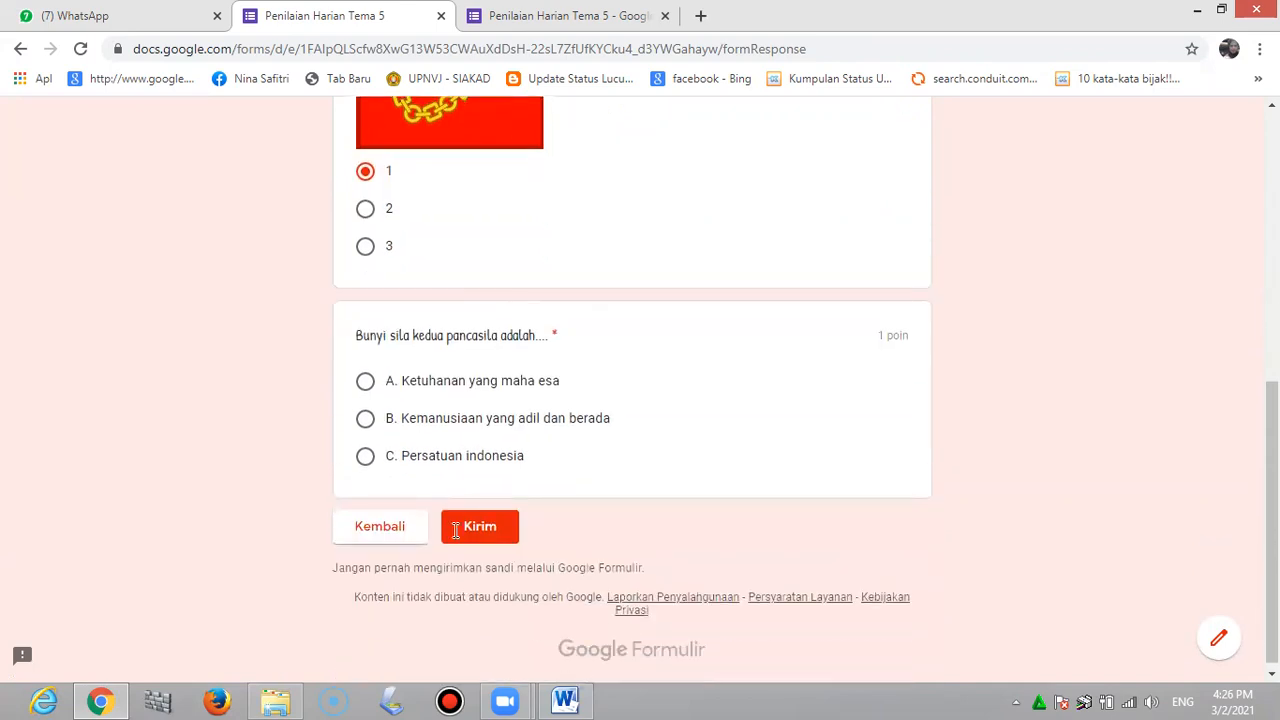
left_click(365, 420)
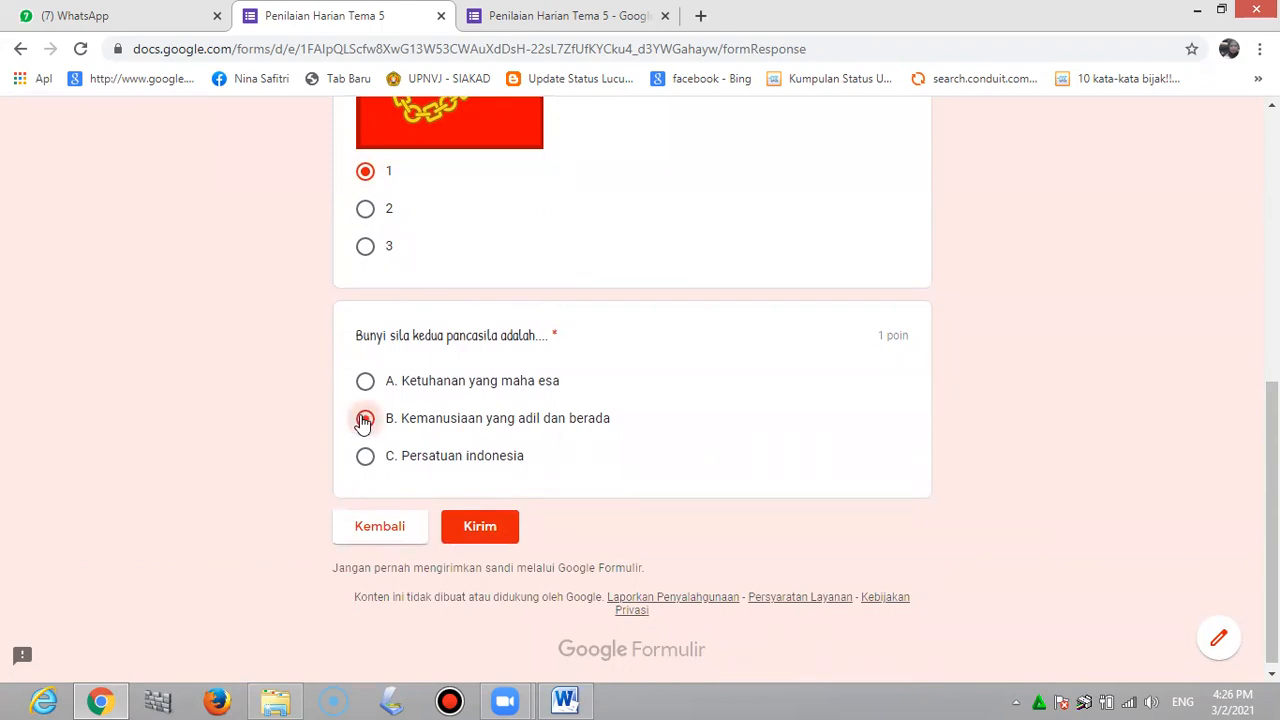
left_click(481, 529)
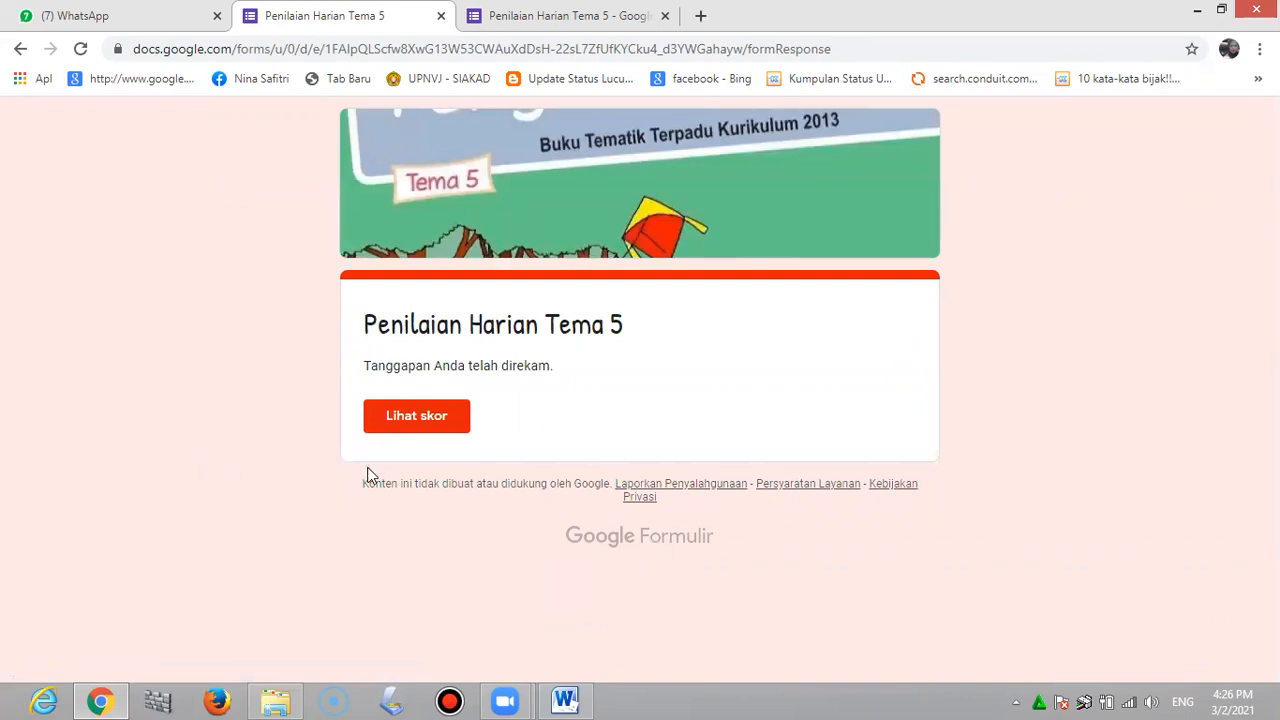
View the test submission's 1/2 score and scroll through the graded answers
left_click(437, 425)
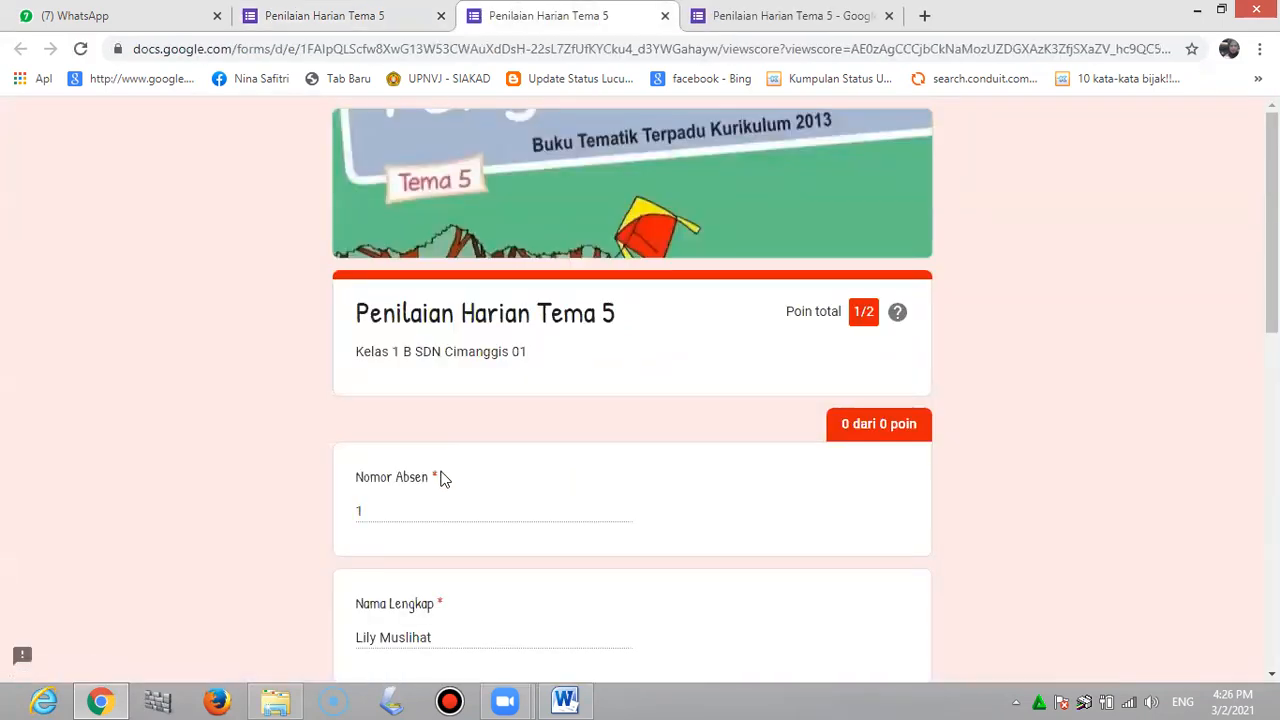
scroll(443, 479, "down", 1)
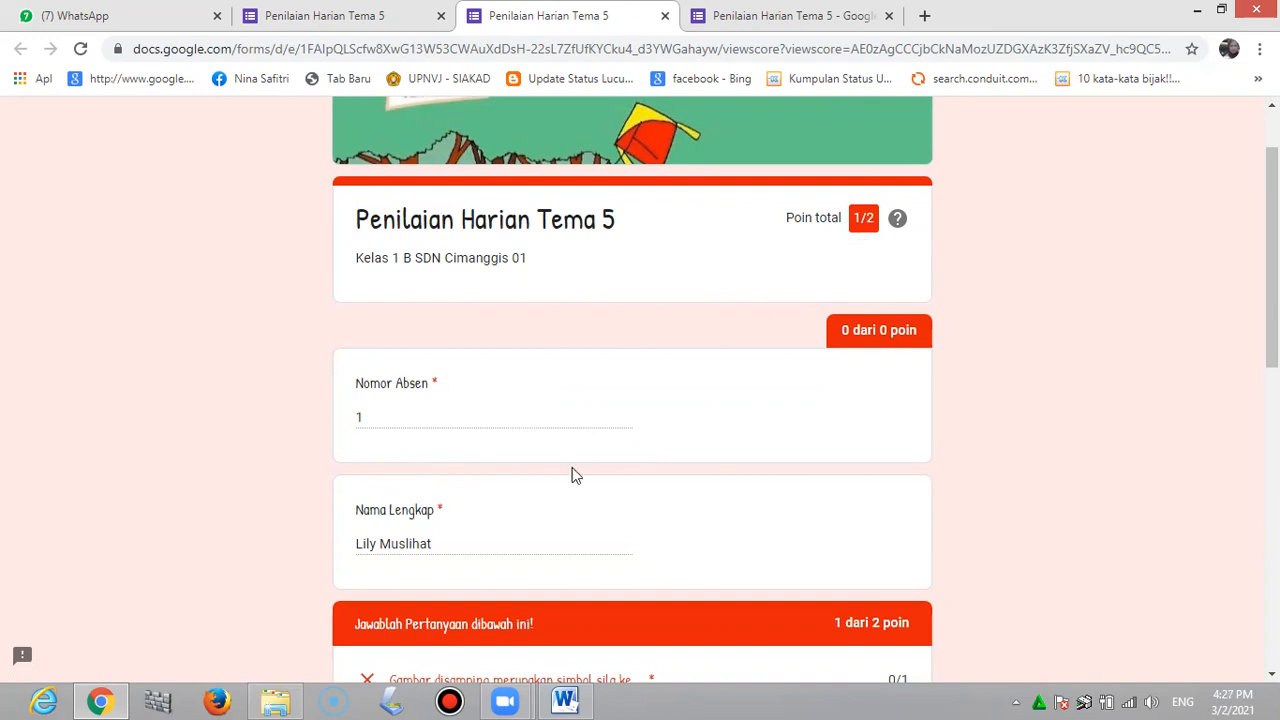
scroll(566, 465, "down", 4)
scroll(566, 465, "down", 1)
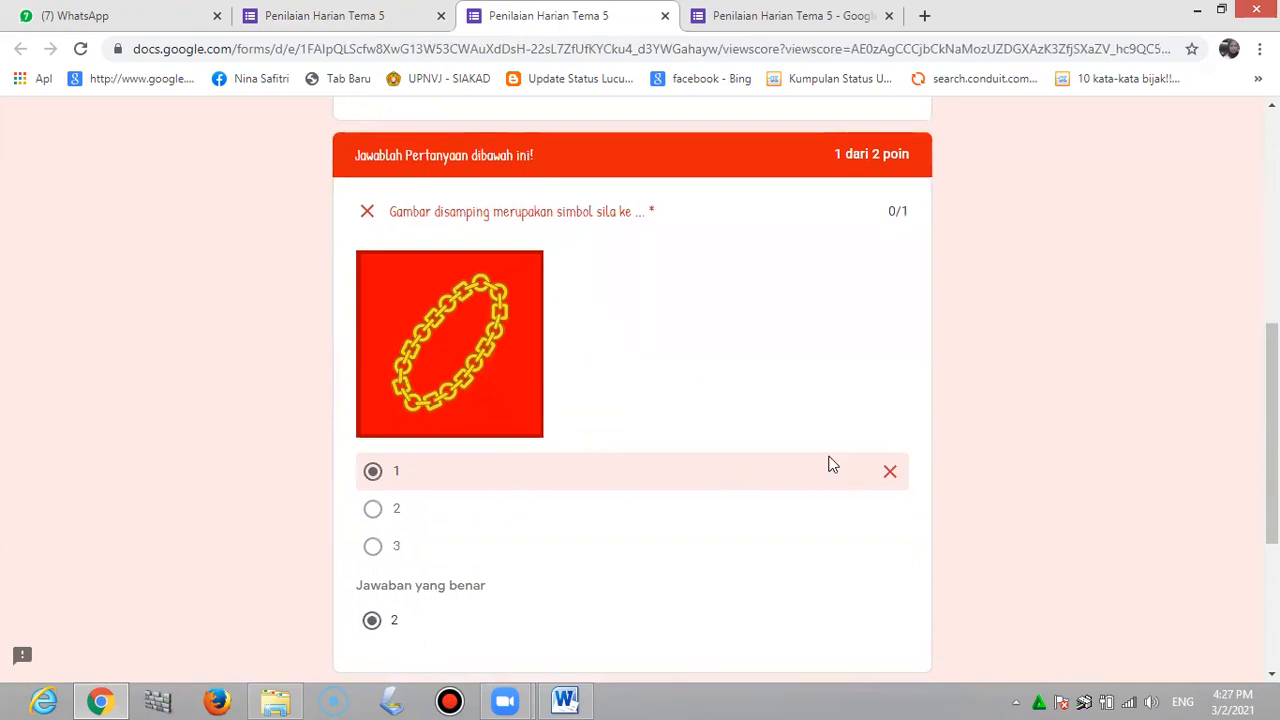
scroll(828, 465, "down", 4)
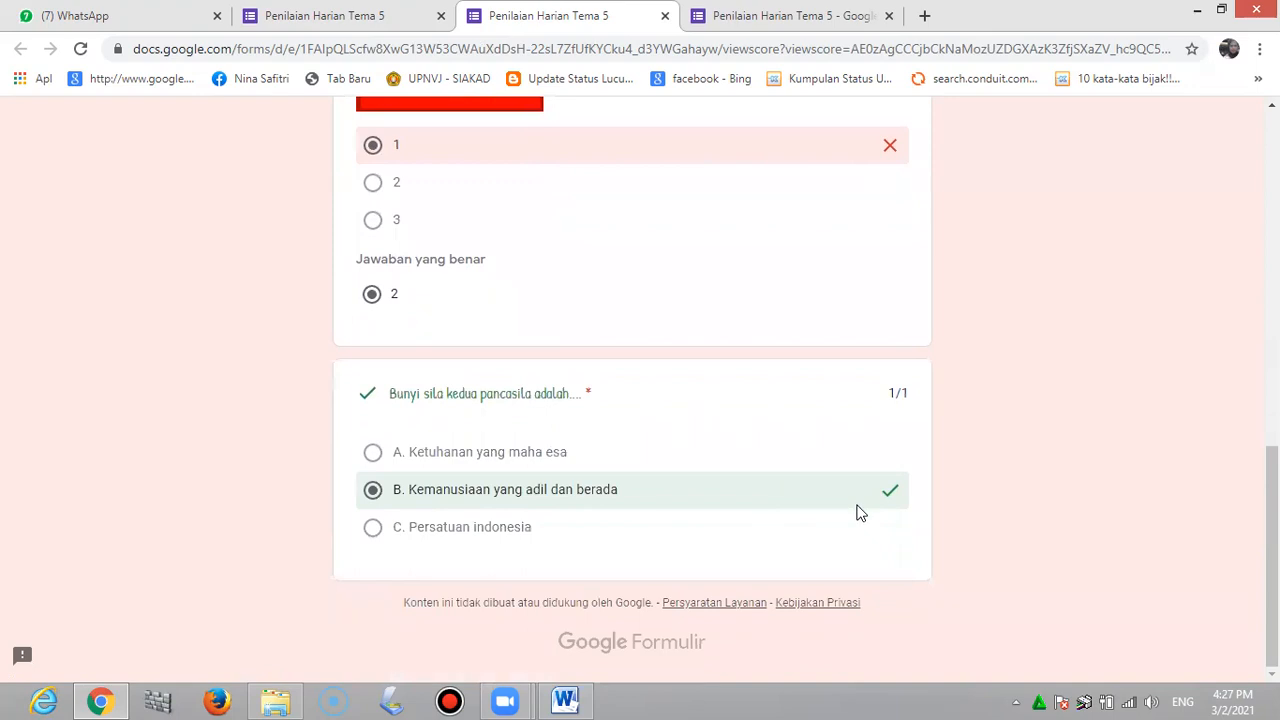
scroll(856, 512, "up", 10)
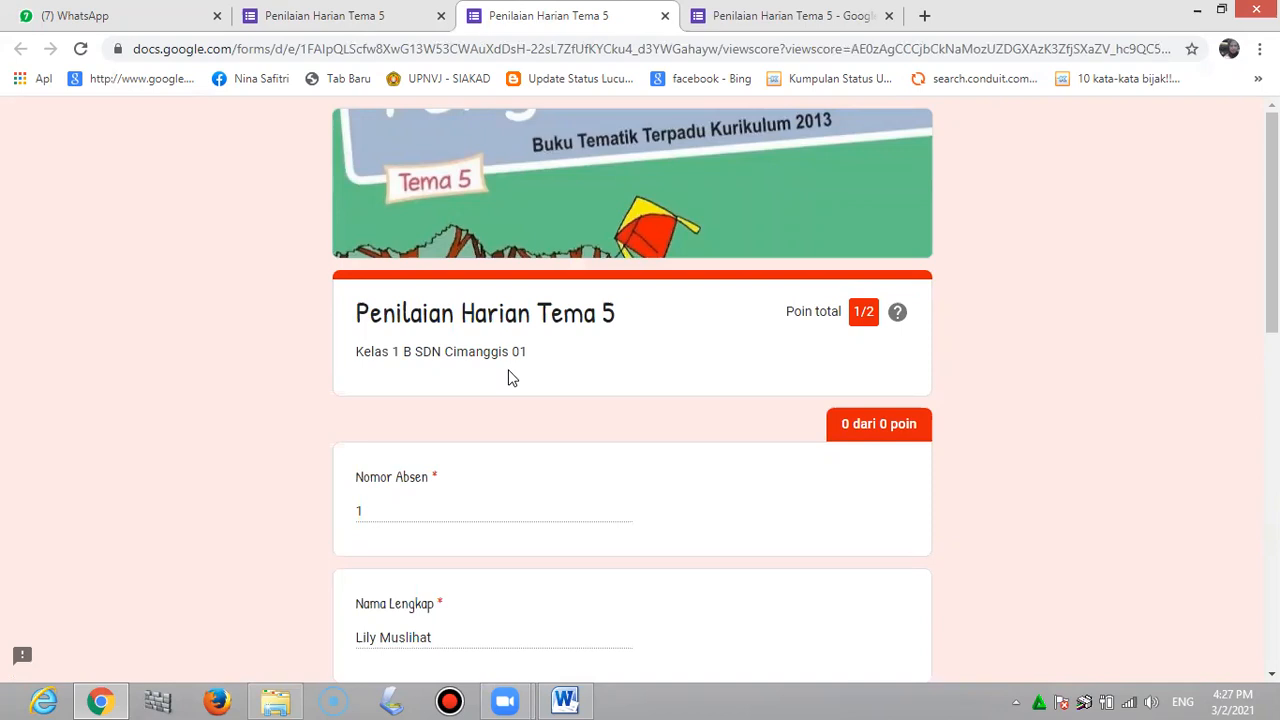
Return to the quiz editor, closing the Kirim formulir dialog and the score page
left_click(381, 20)
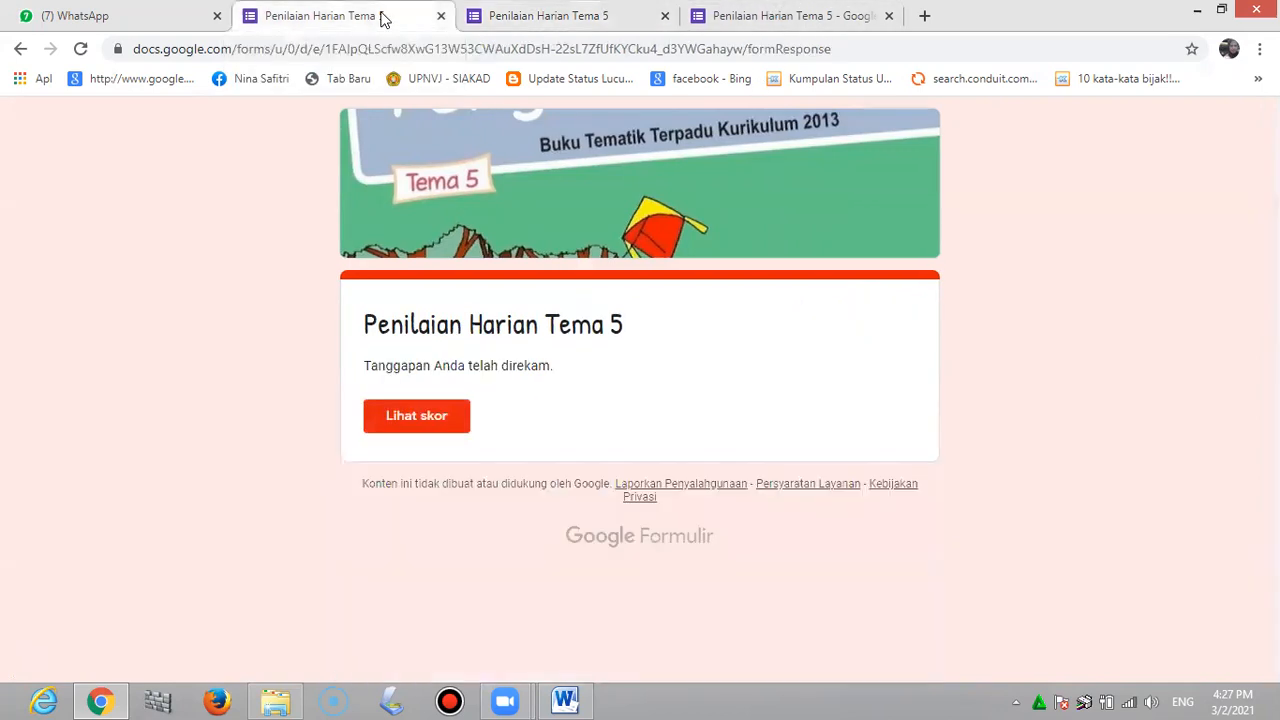
left_click(533, 20)
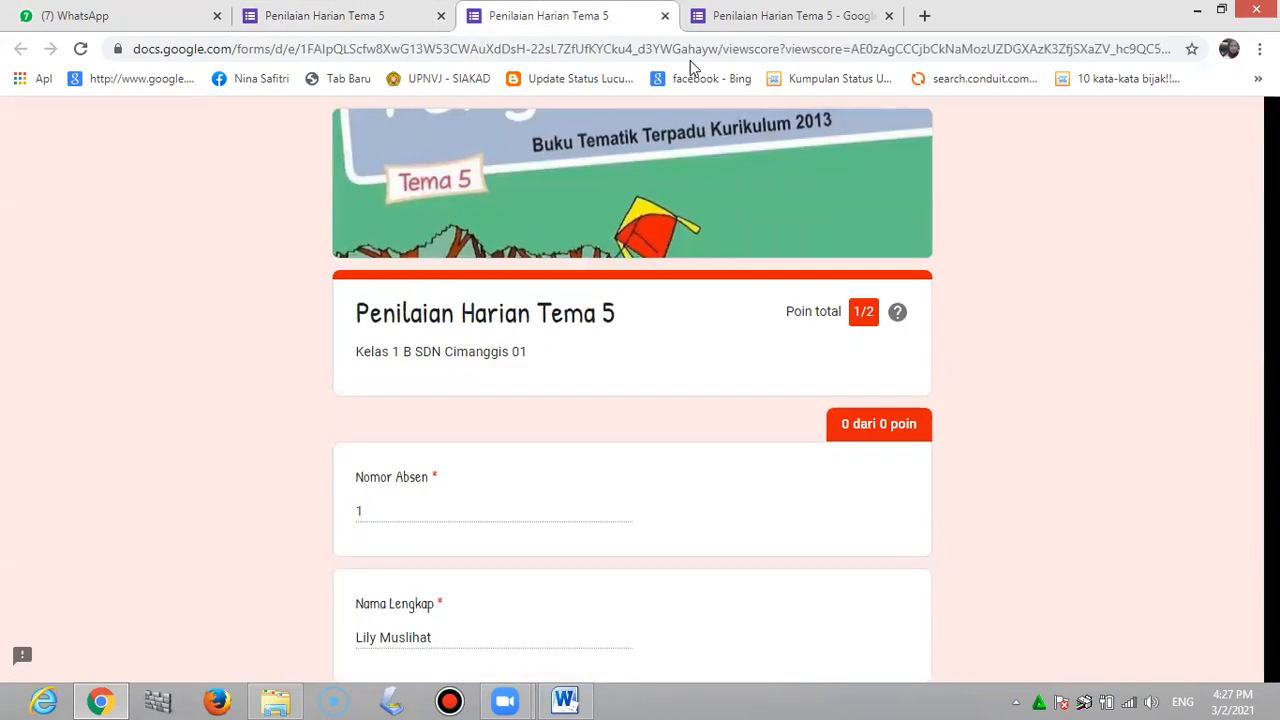
left_click(778, 18)
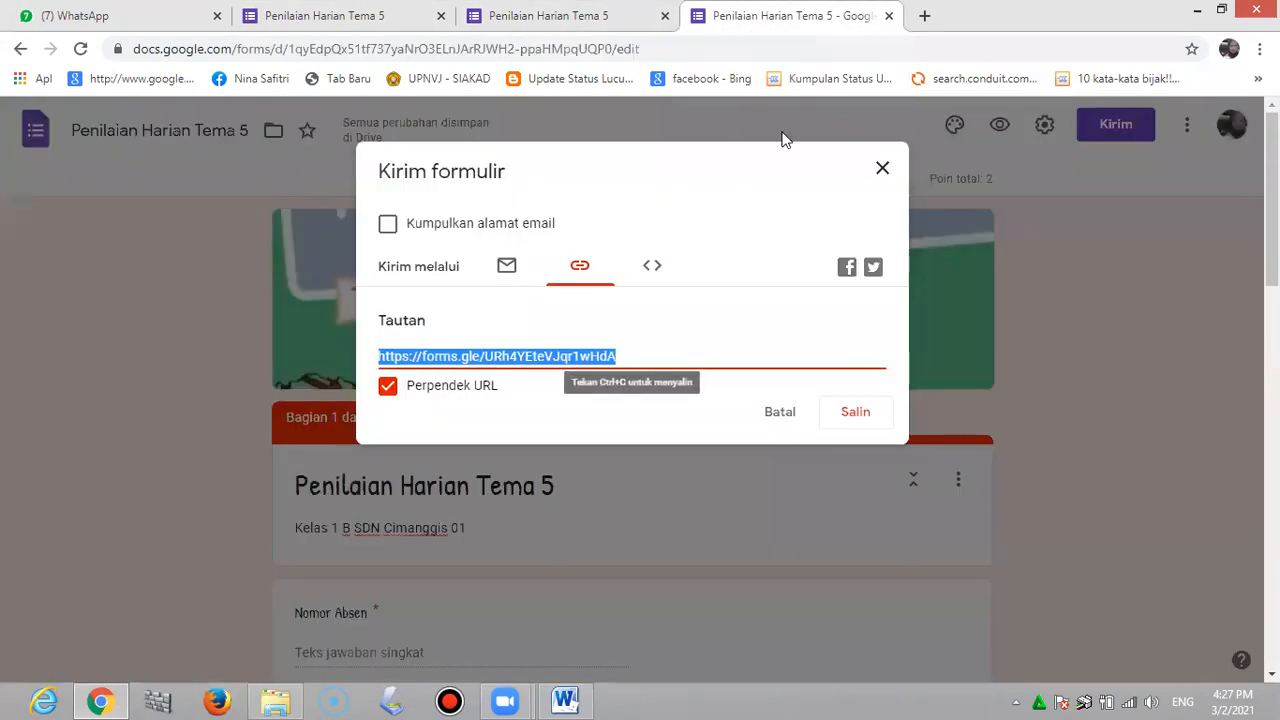
left_click(881, 168)
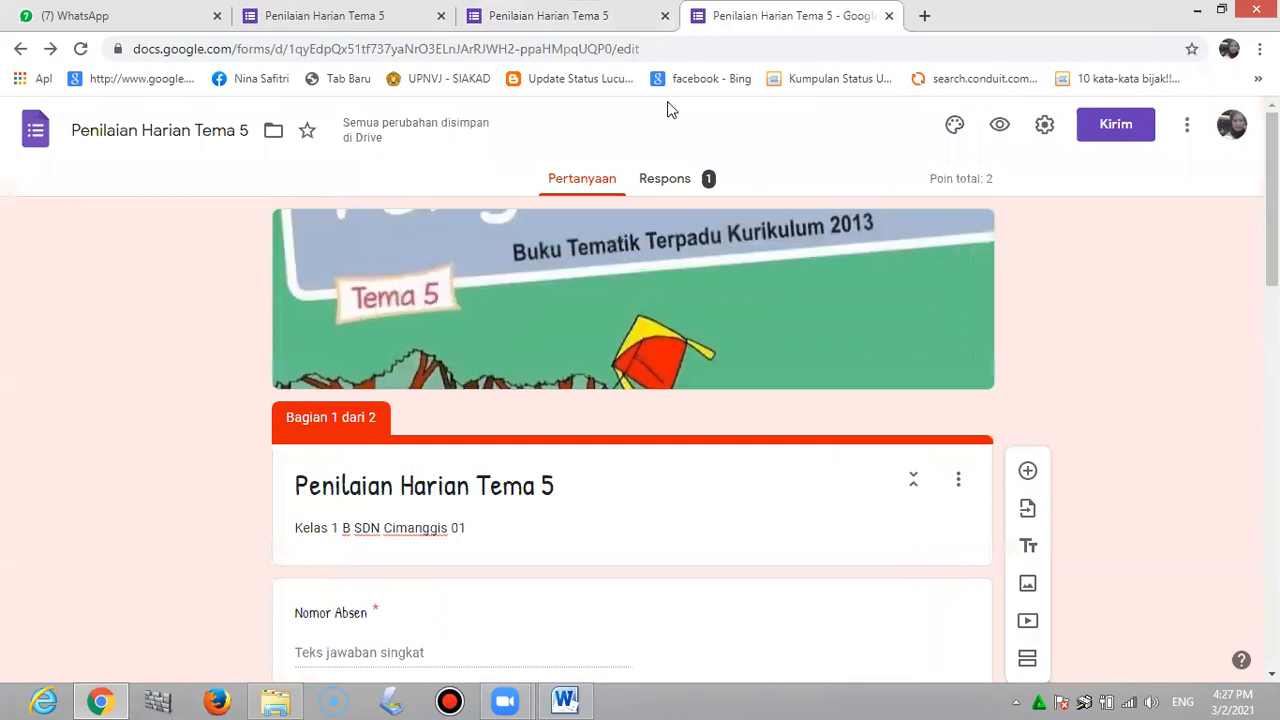
left_click(665, 18)
Close the leftover confirmation tab and review the Respons summary: 1 response, average 1/2 points
left_click(441, 16)
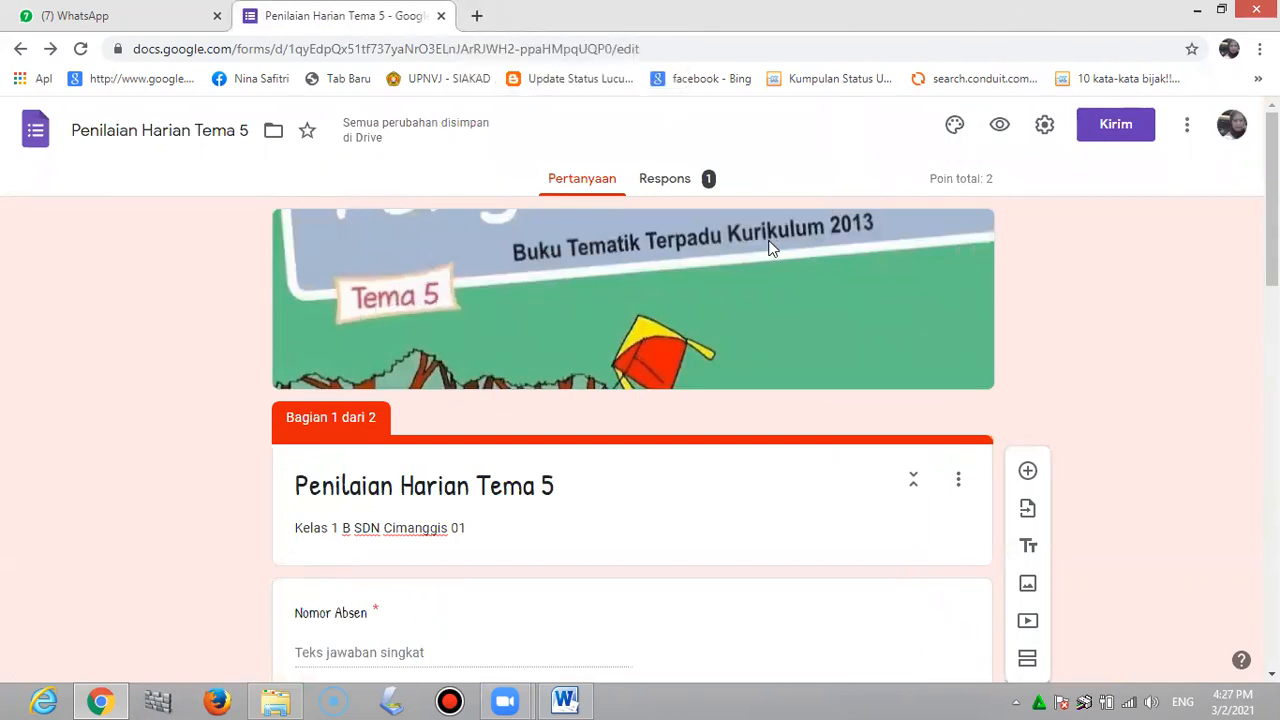
left_click(688, 182)
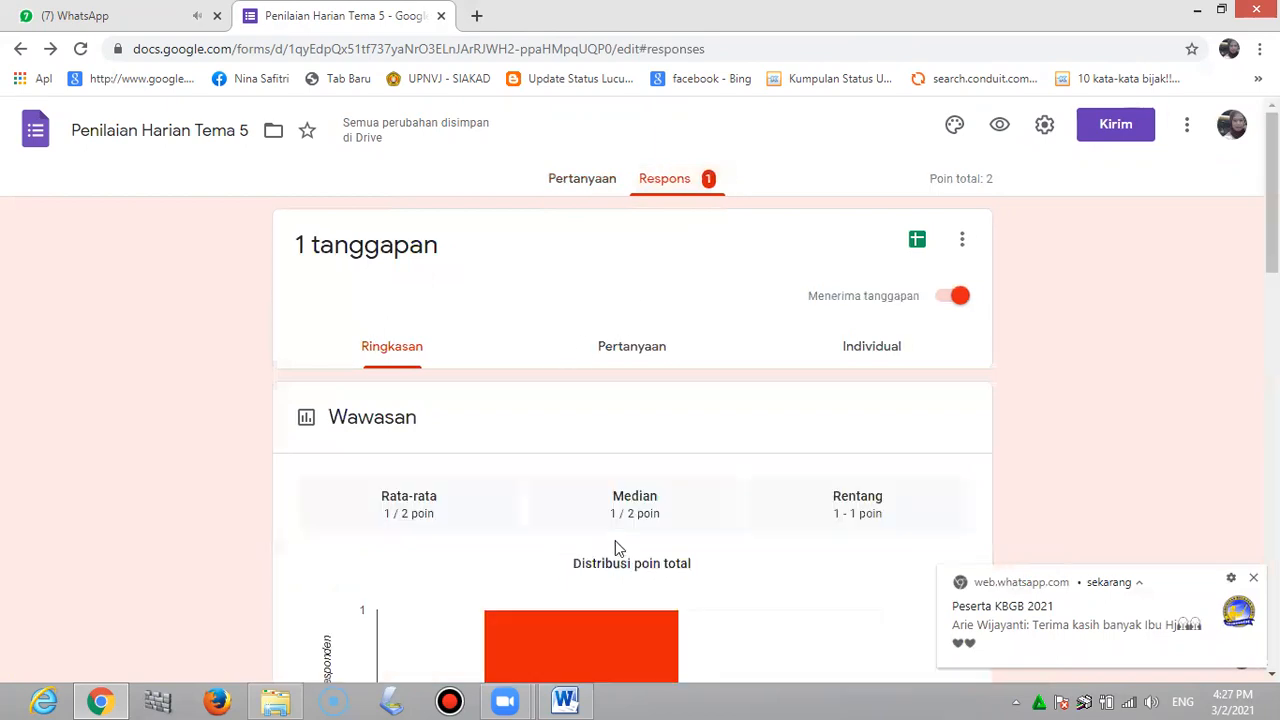
scroll(615, 540, "down", 5)
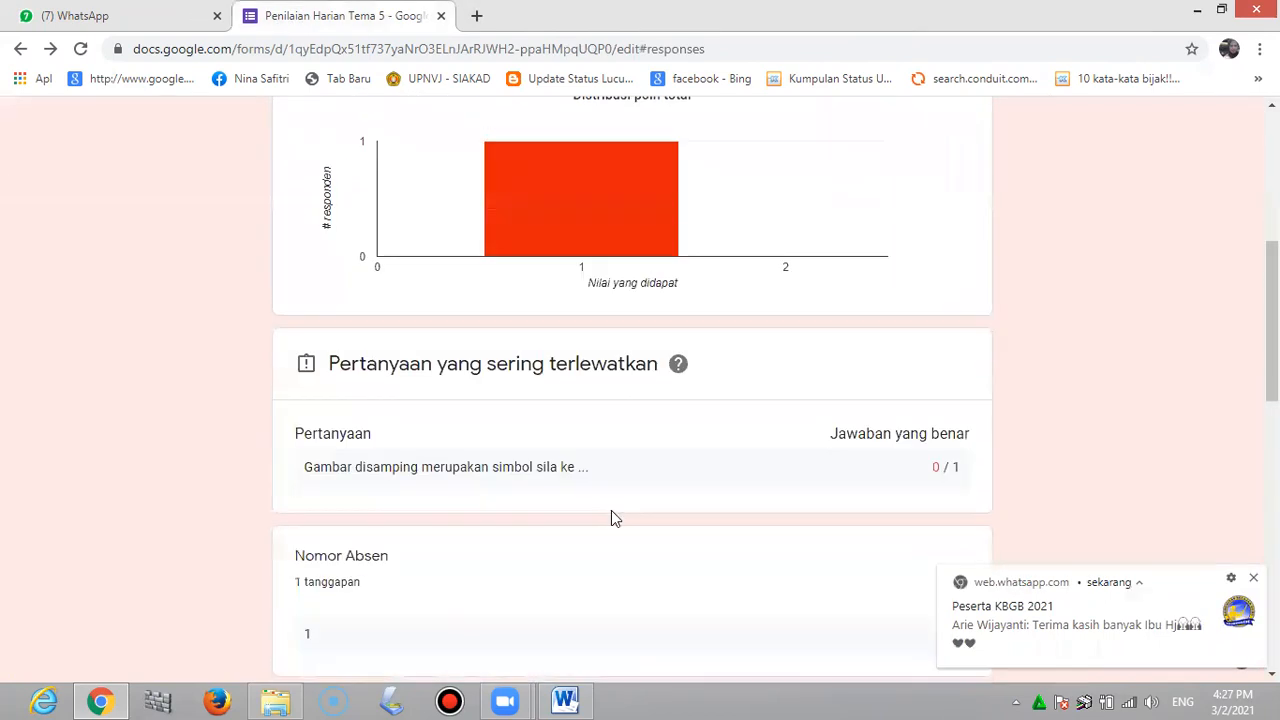
scroll(614, 518, "down", 4)
scroll(614, 518, "down", 4)
scroll(614, 518, "down", 2)
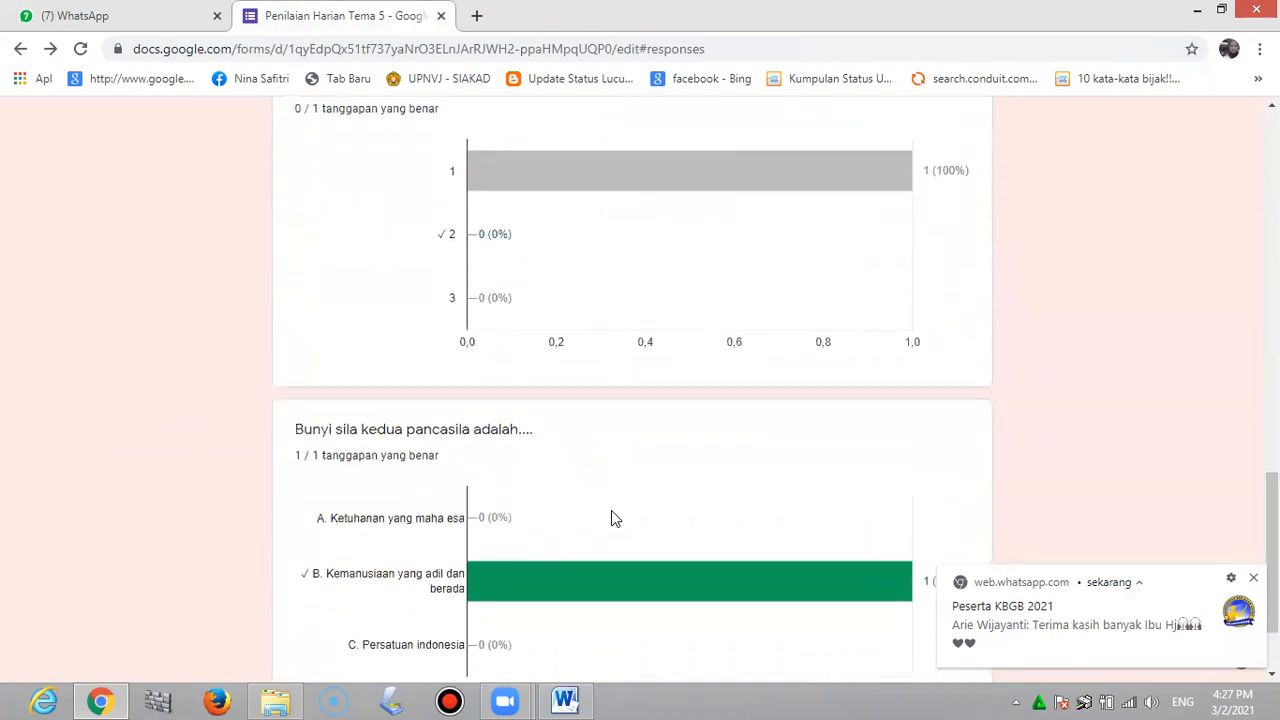
scroll(614, 518, "up", 15)
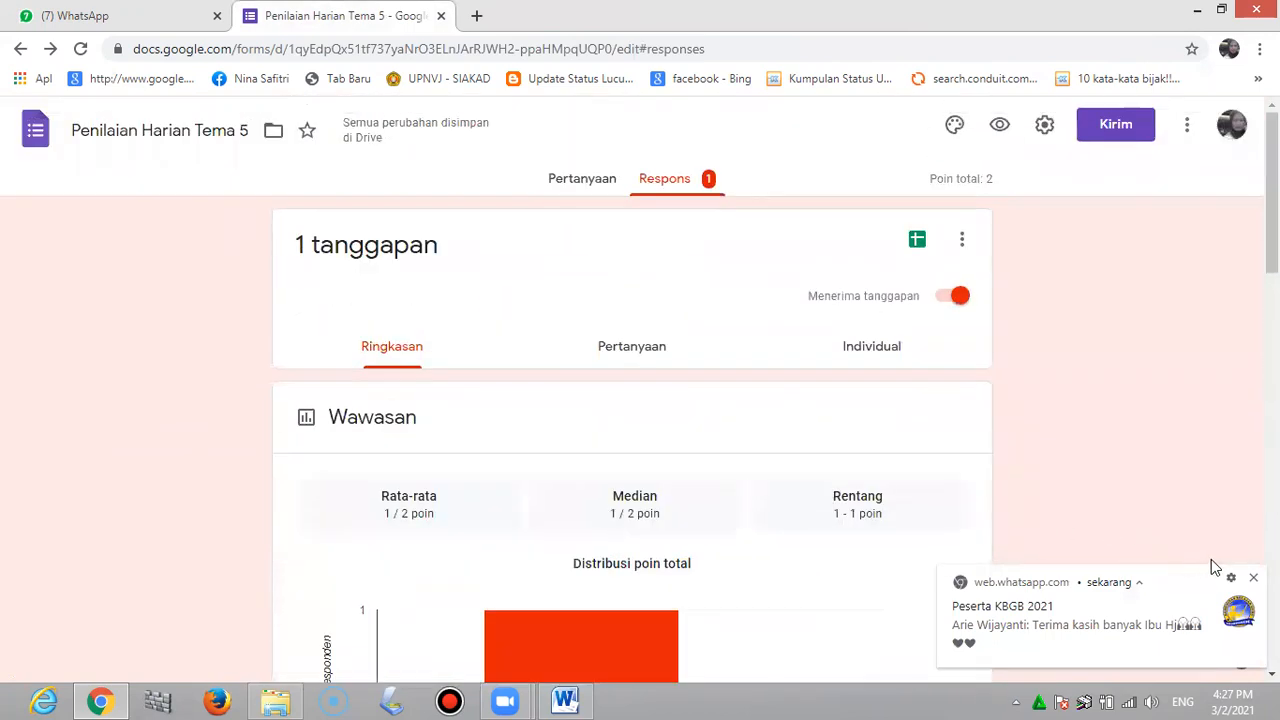
left_click(1252, 578)
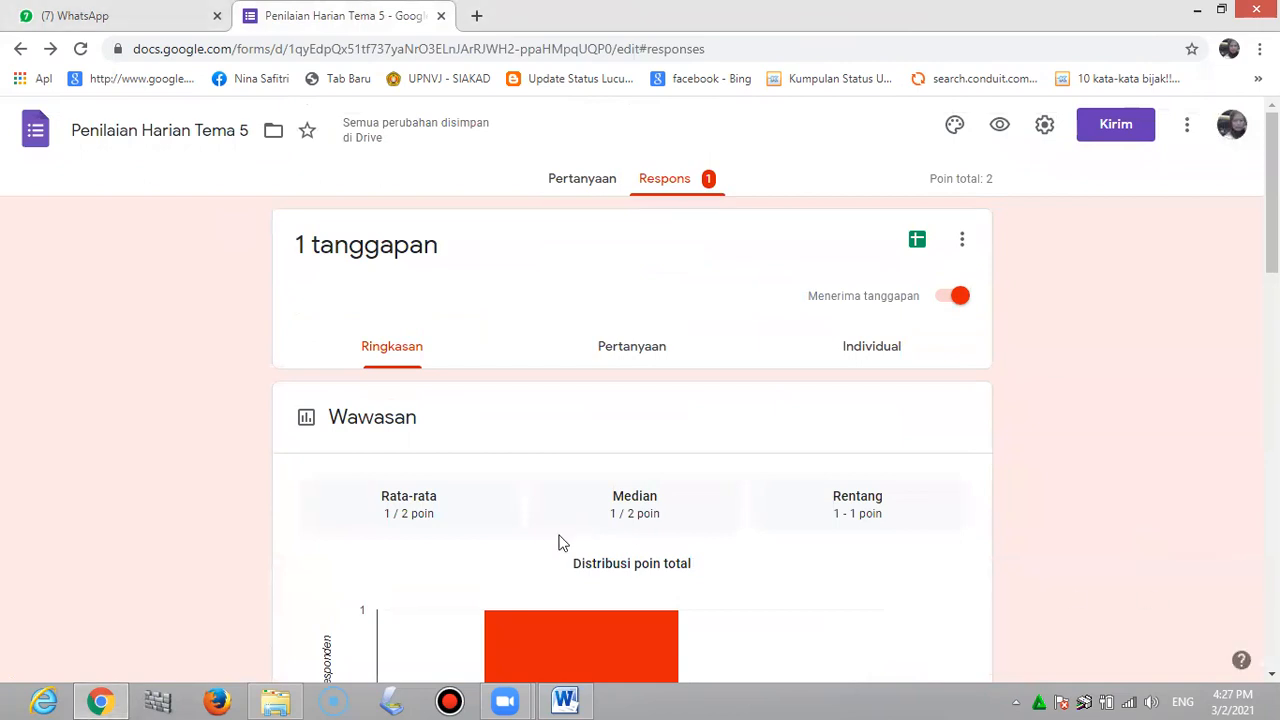
scroll(545, 520, "down", 3)
scroll(540, 516, "up", 3)
Link the quiz responses to a new spreadsheet, 'Penilaian Harian Tema 5 (Responses)'
left_click(961, 248)
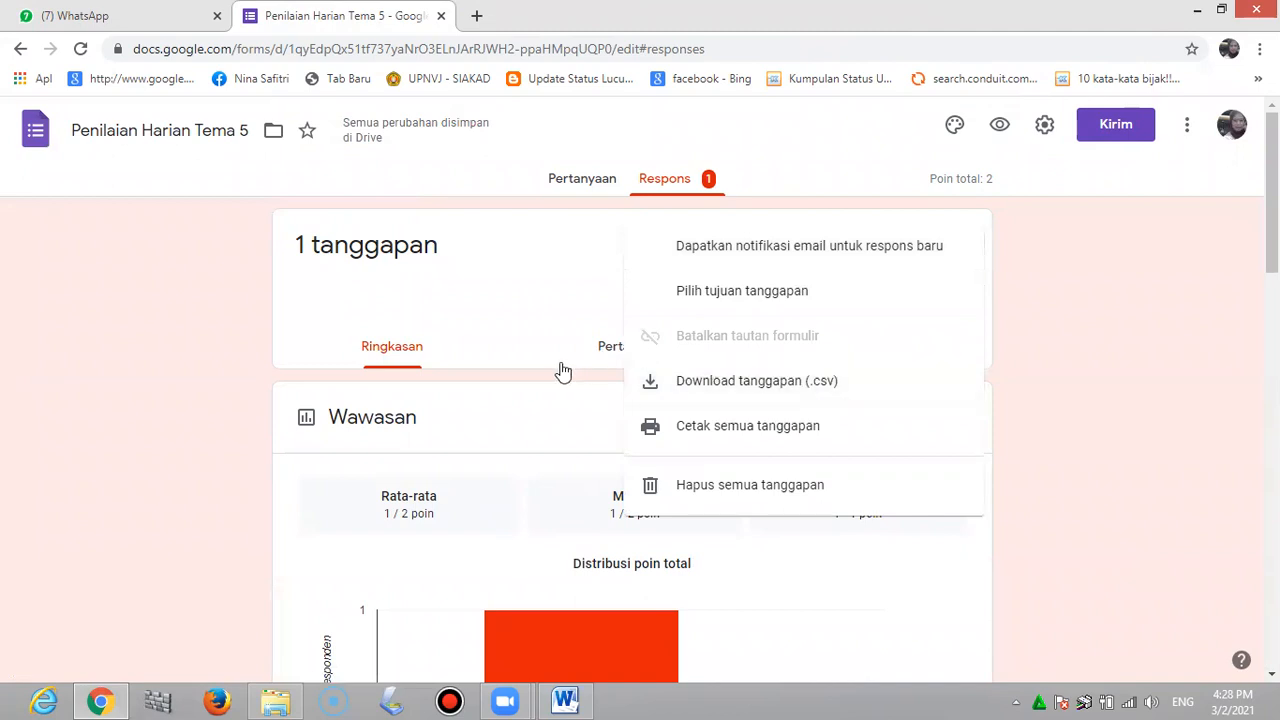
left_click(1123, 348)
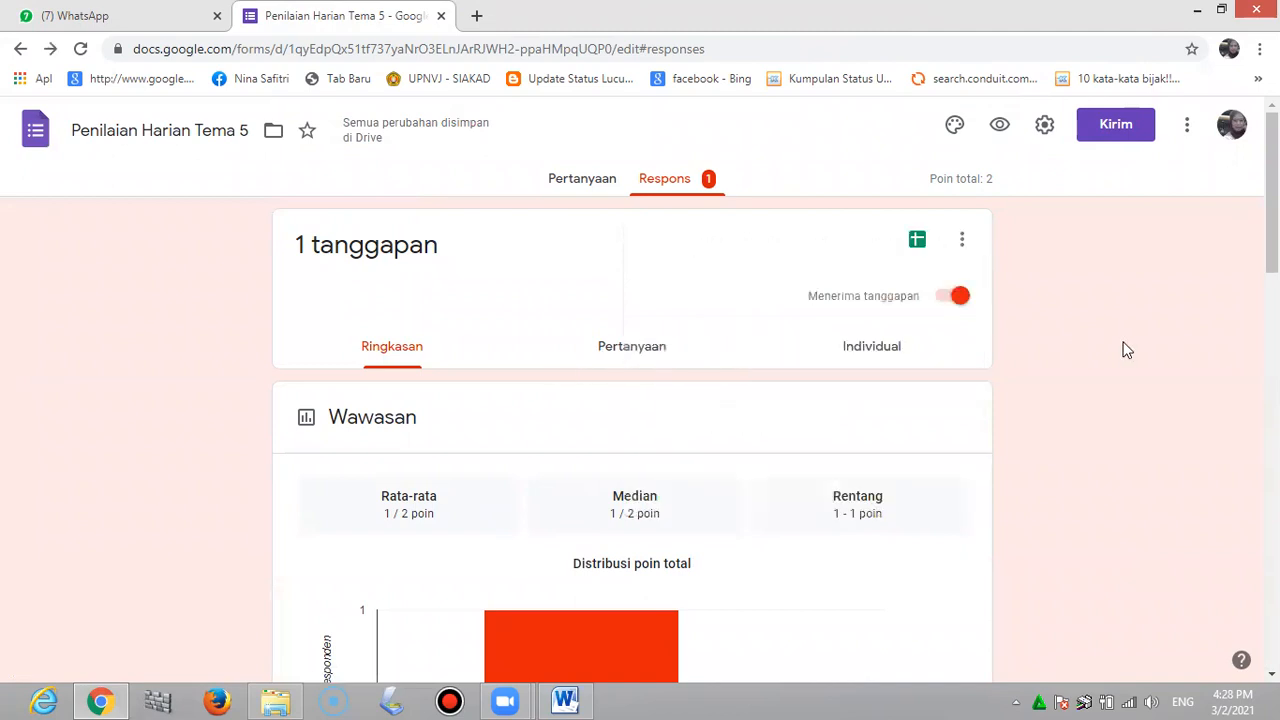
left_click(918, 243)
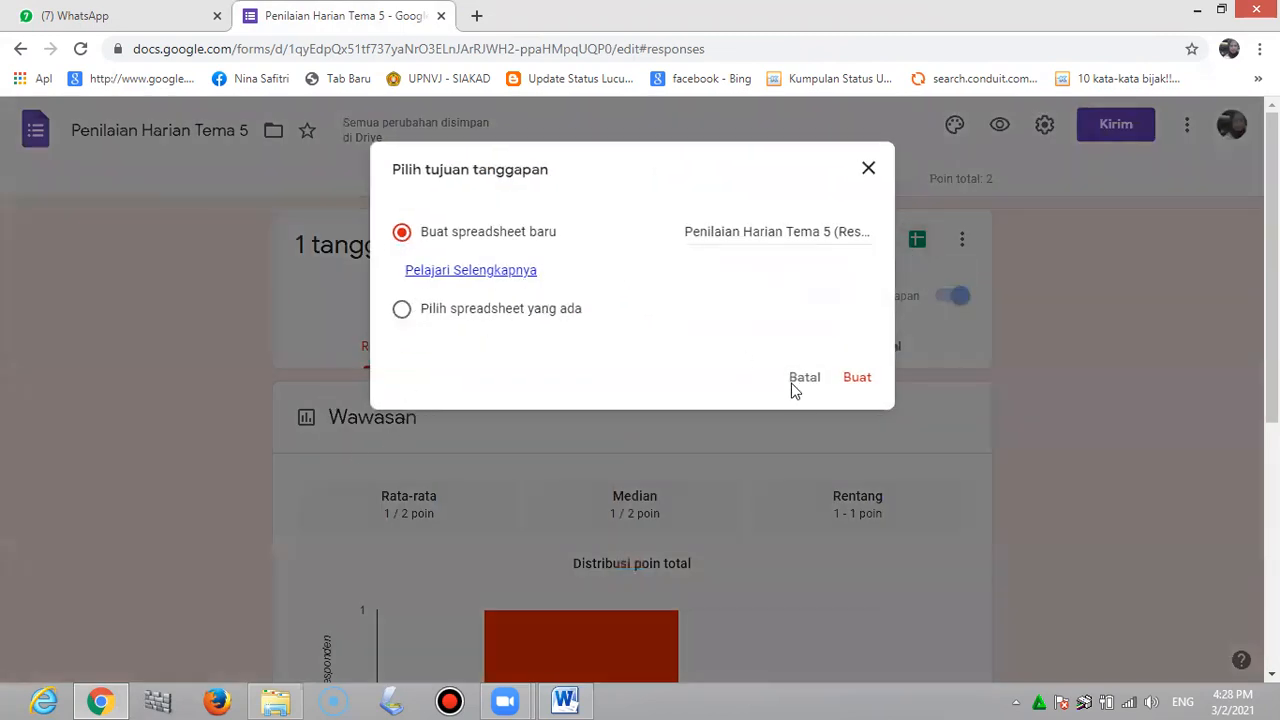
left_click(856, 380)
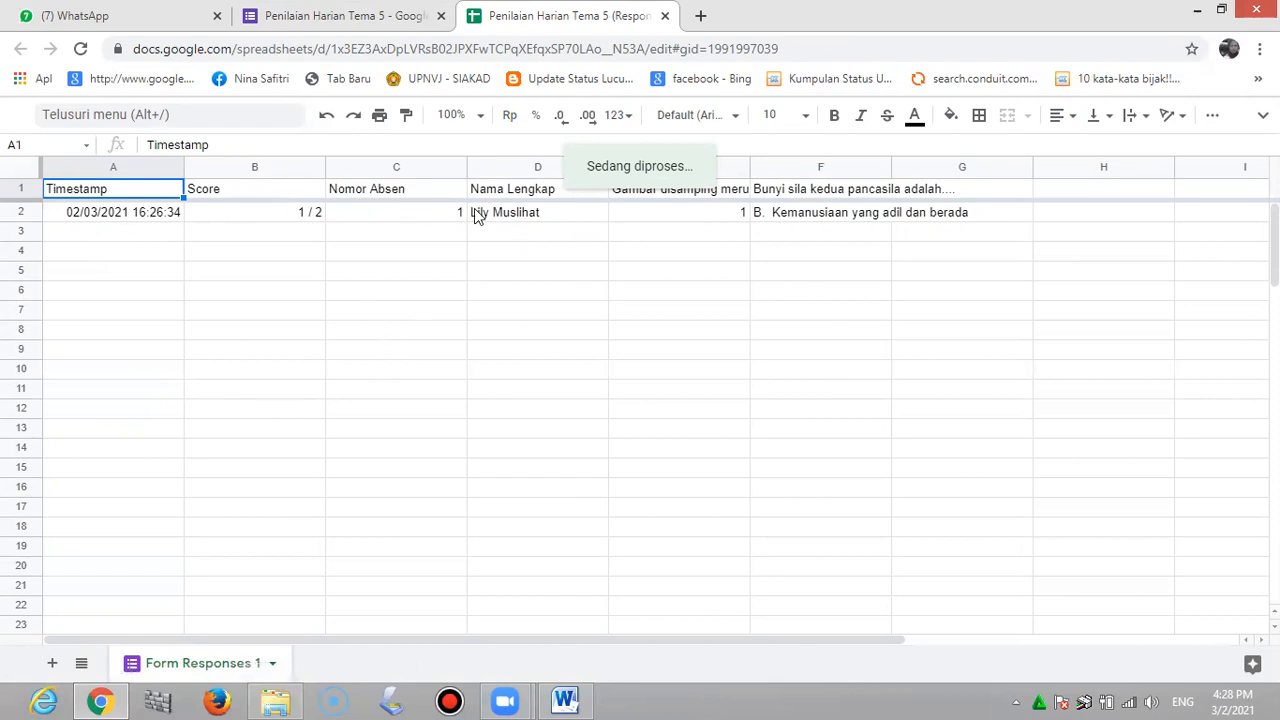
Check answers in E2 (1) and F2 ('B. Kemanusiaan yang adil dan berada'), then close the spreadsheet
left_click(682, 212)
left_click(819, 216)
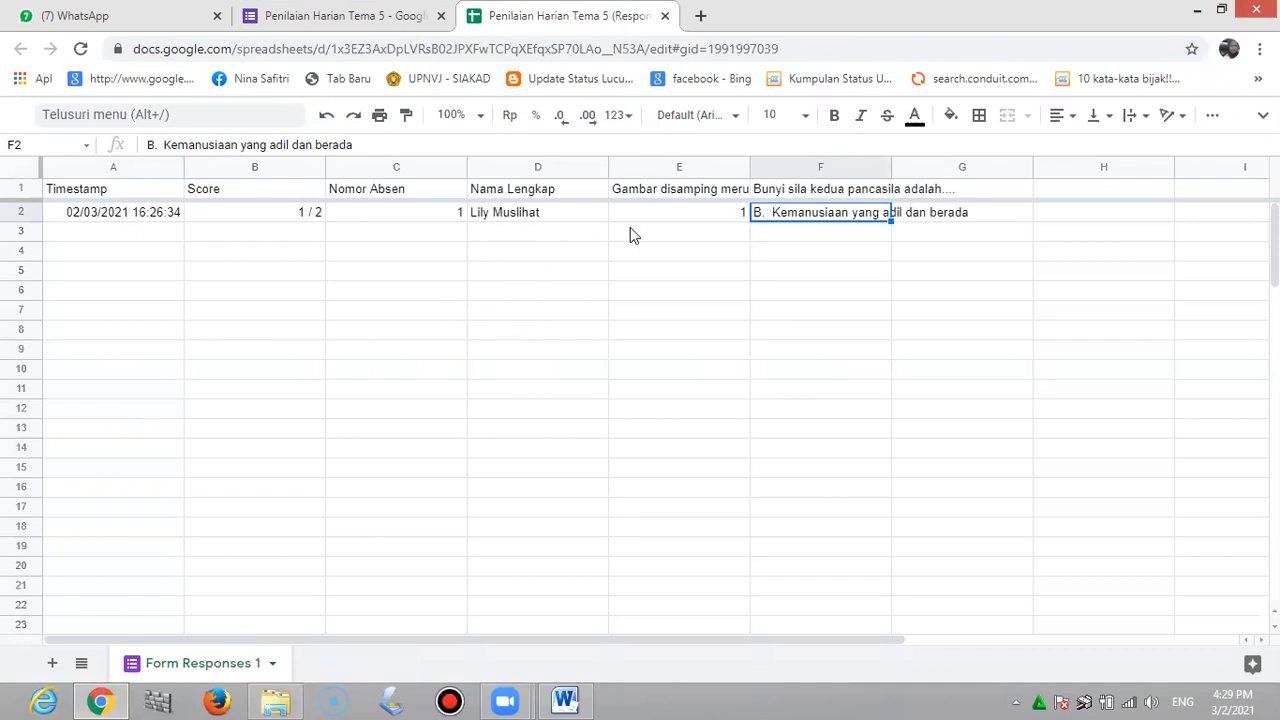
left_click(727, 217)
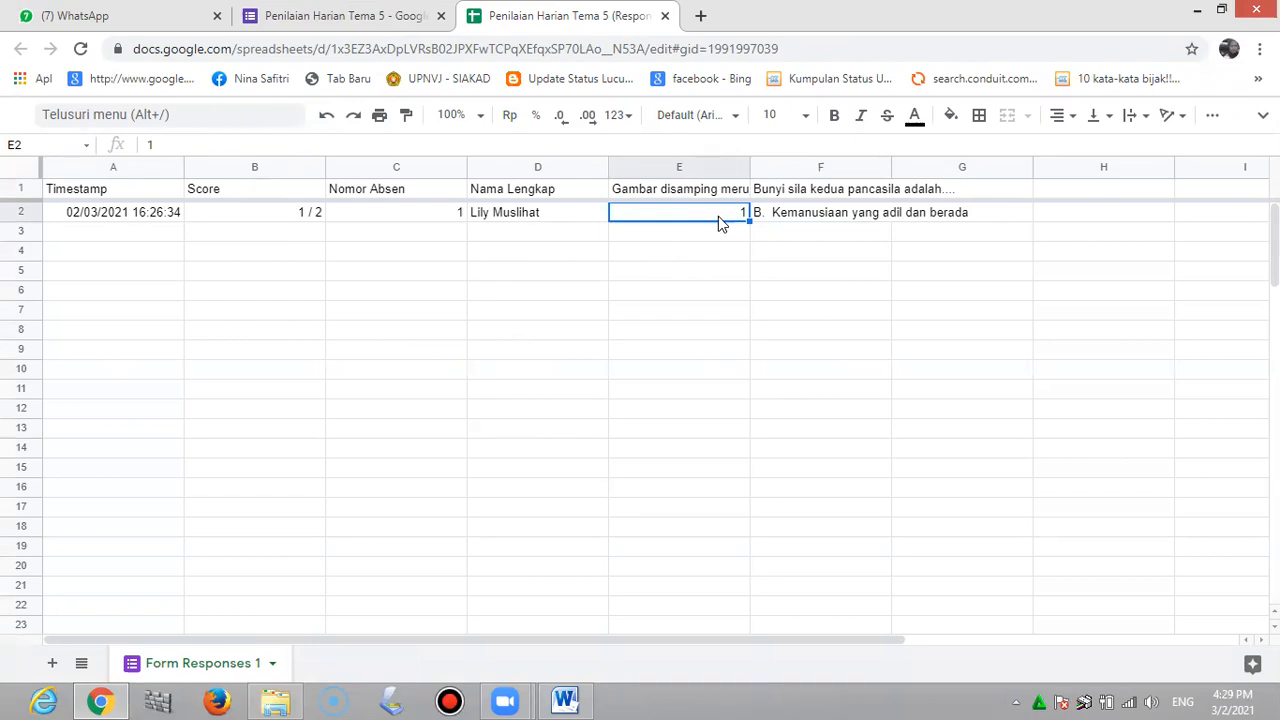
left_click(833, 221)
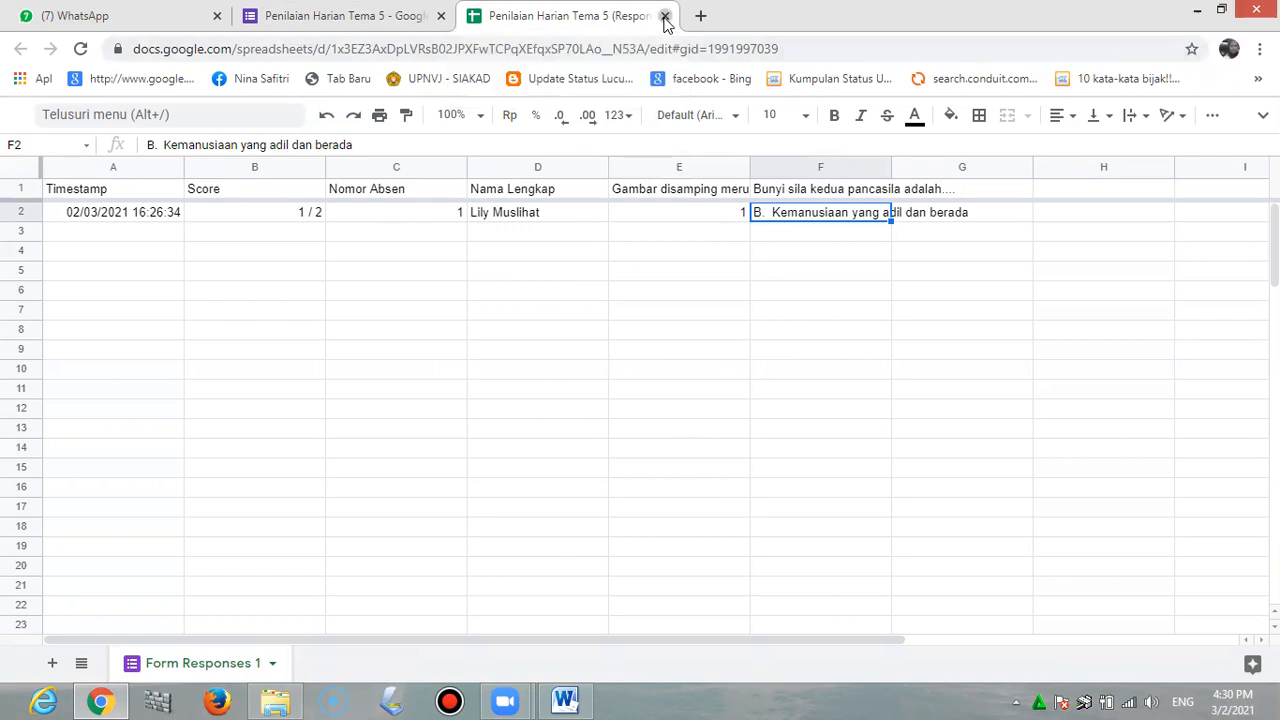
left_click(664, 17)
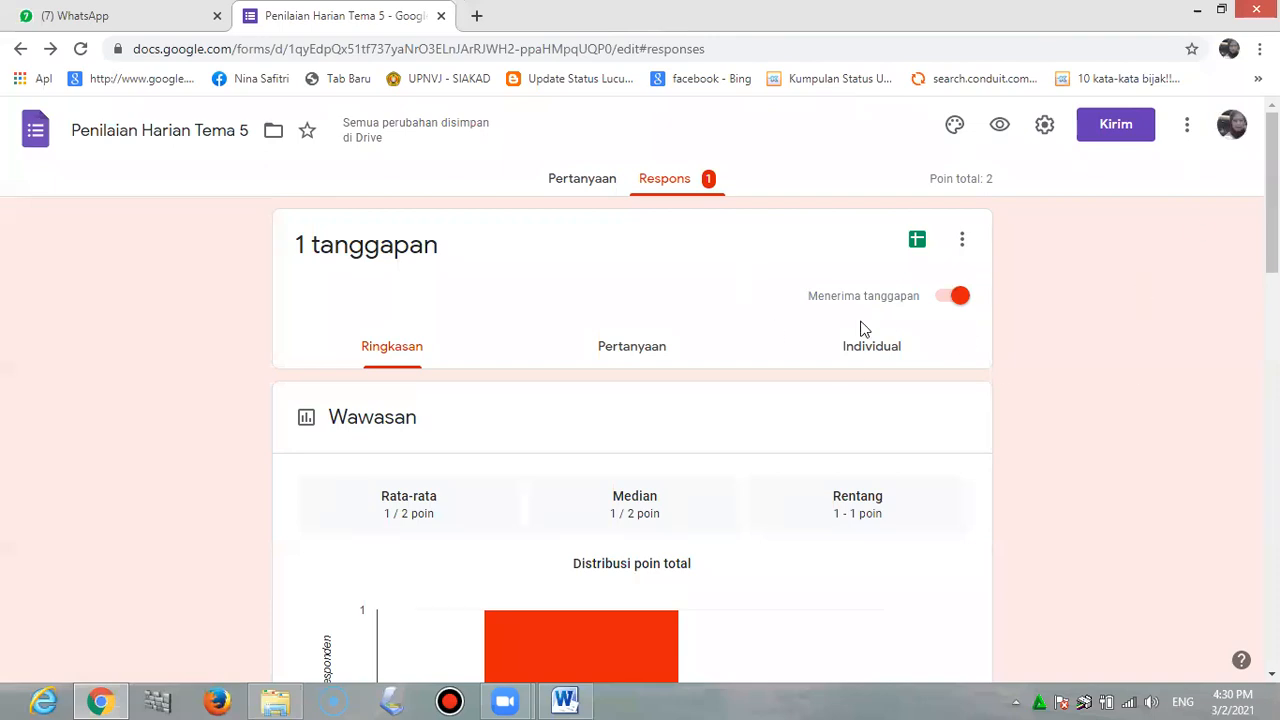